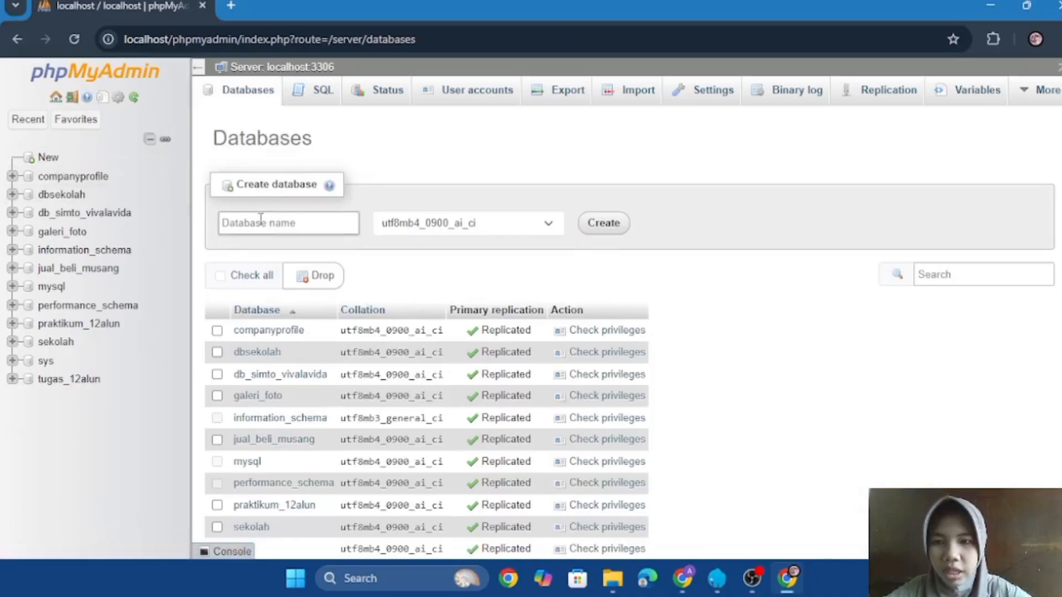
# Create a new database named perpustakaan with the utf8mb4_0900_ai_ci collation
pyautogui.write('perpustakaan')
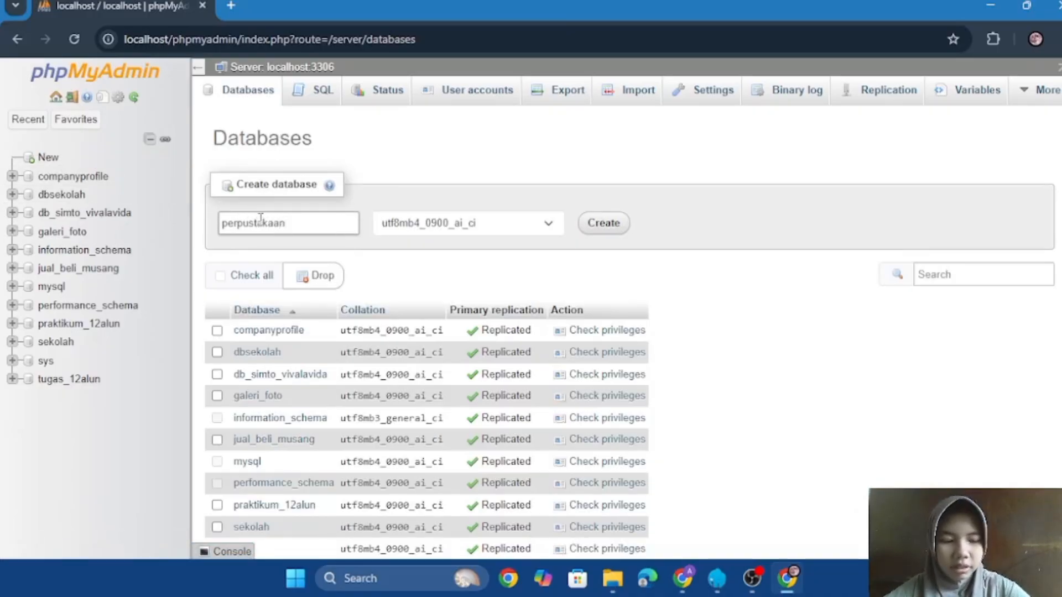
pyautogui.press('Return')
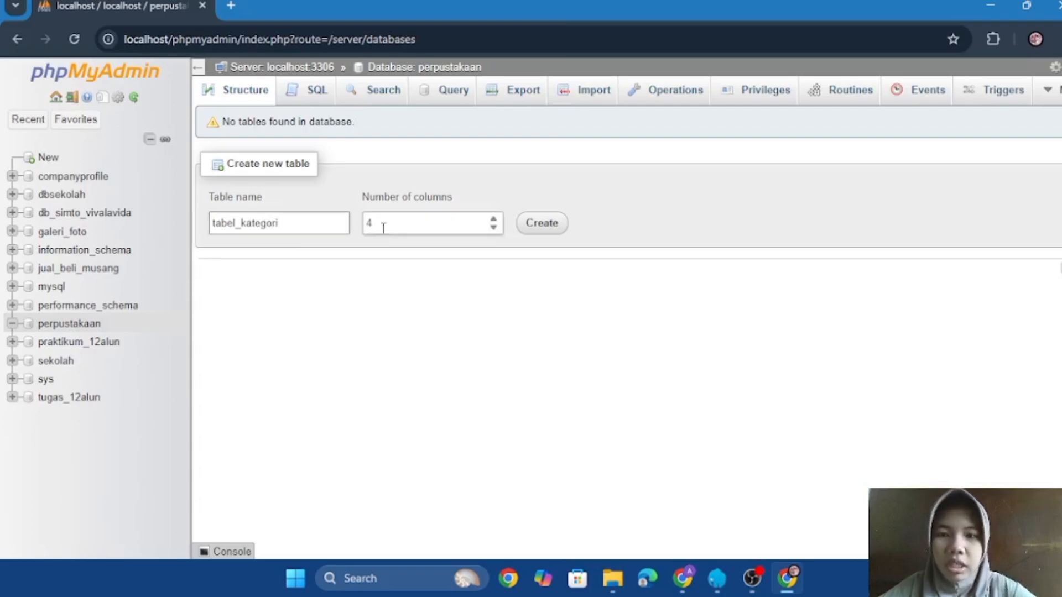
pyautogui.click(494, 232)
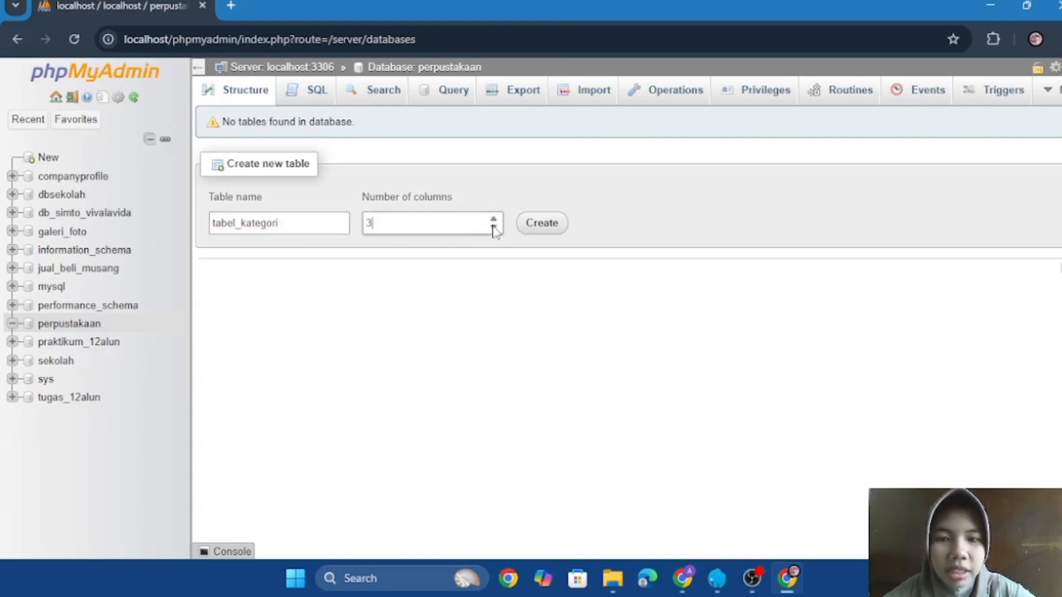
pyautogui.click(492, 226)
pyautogui.click(541, 224)
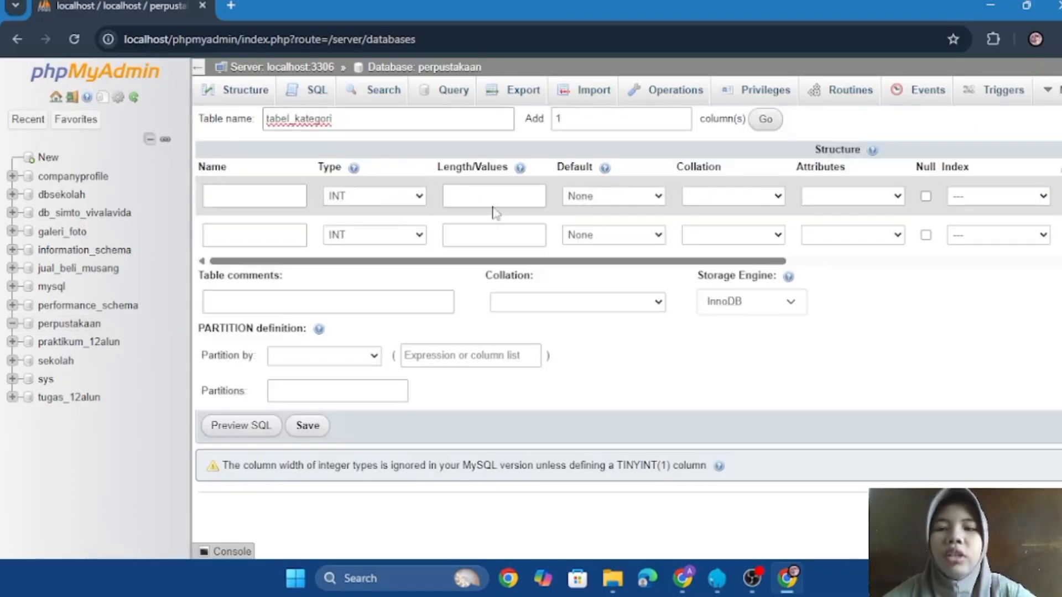
pyautogui.click(278, 200)
pyautogui.click(279, 200)
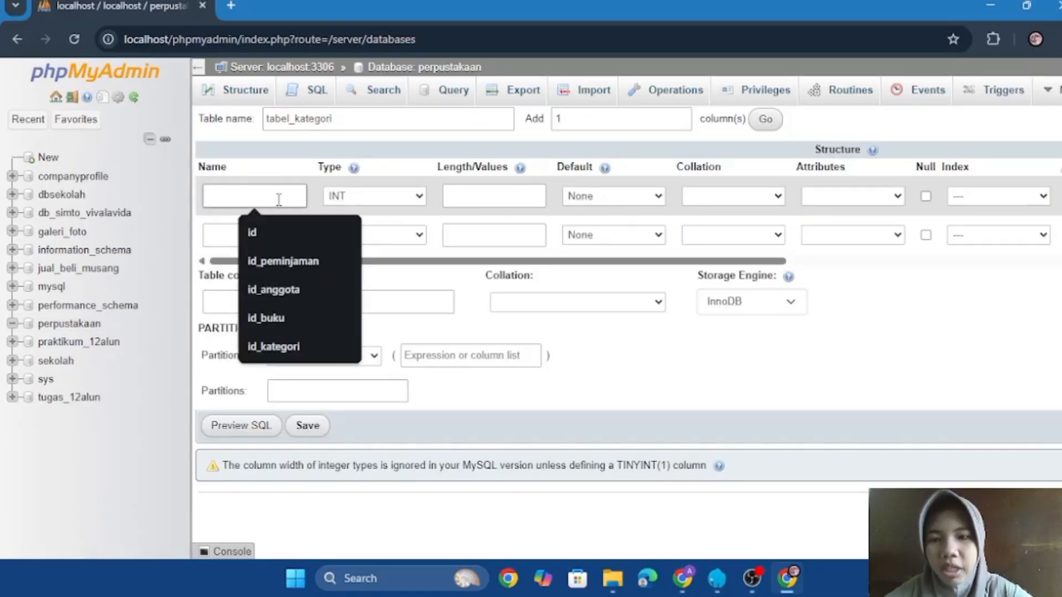
pyautogui.click(272, 228)
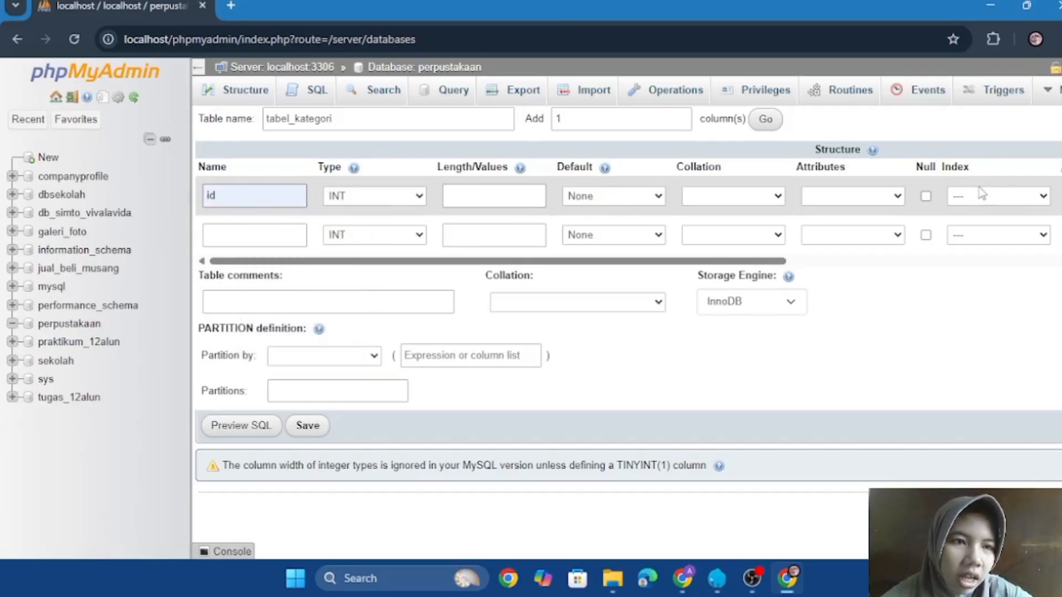
pyautogui.hscroll(1, 984, 194)
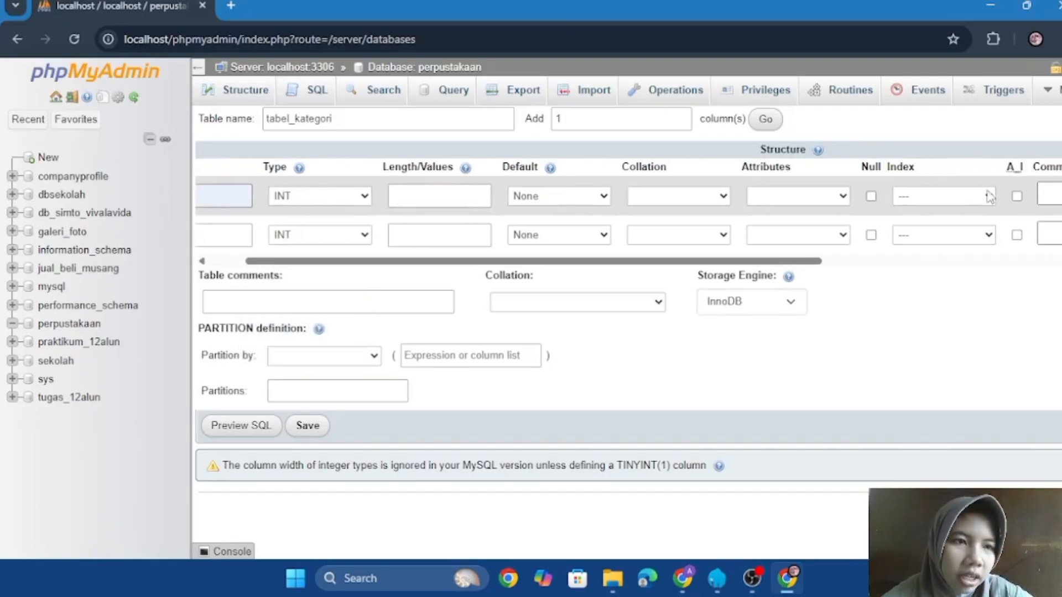
pyautogui.click(1016, 196)
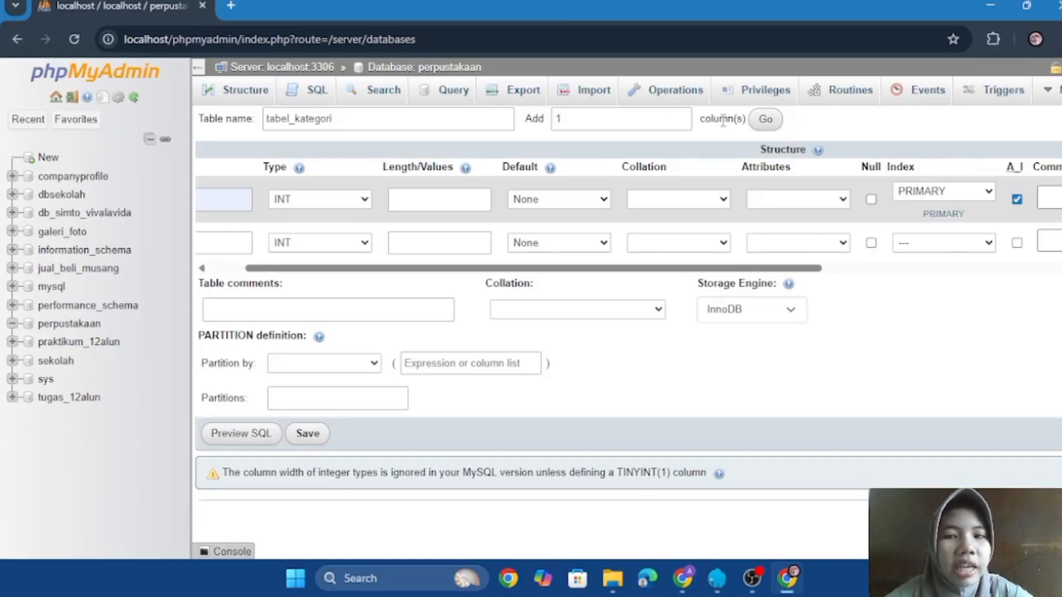
pyautogui.hscroll(-5, 723, 119)
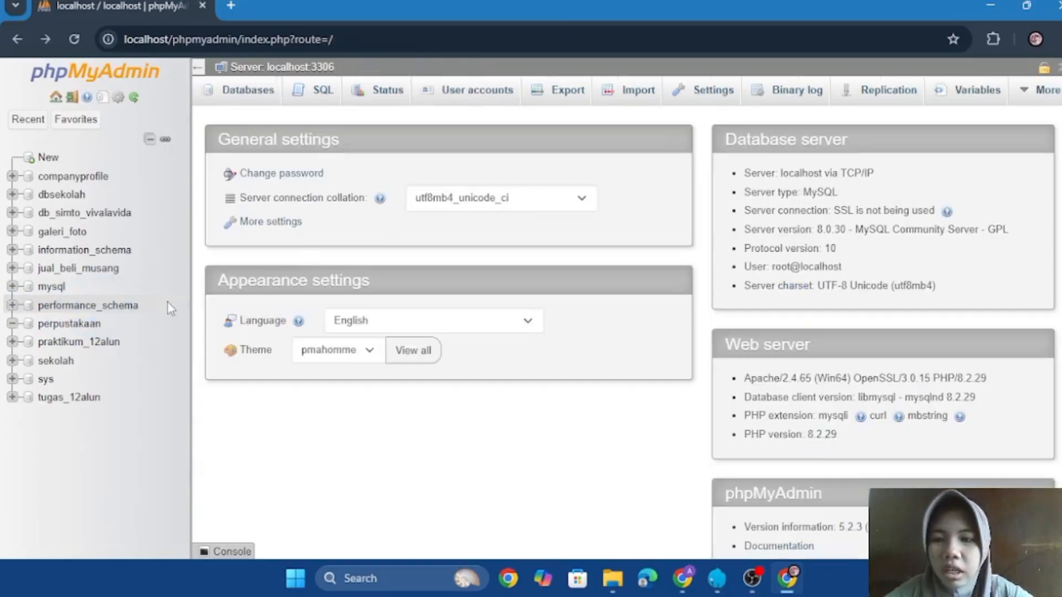
pyautogui.click(71, 326)
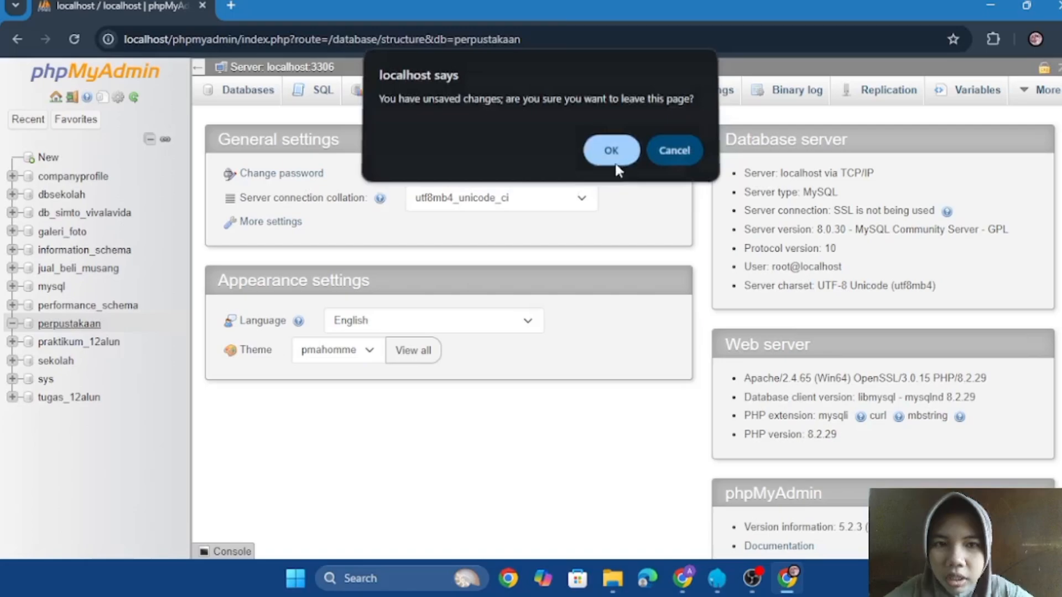
pyautogui.click(611, 152)
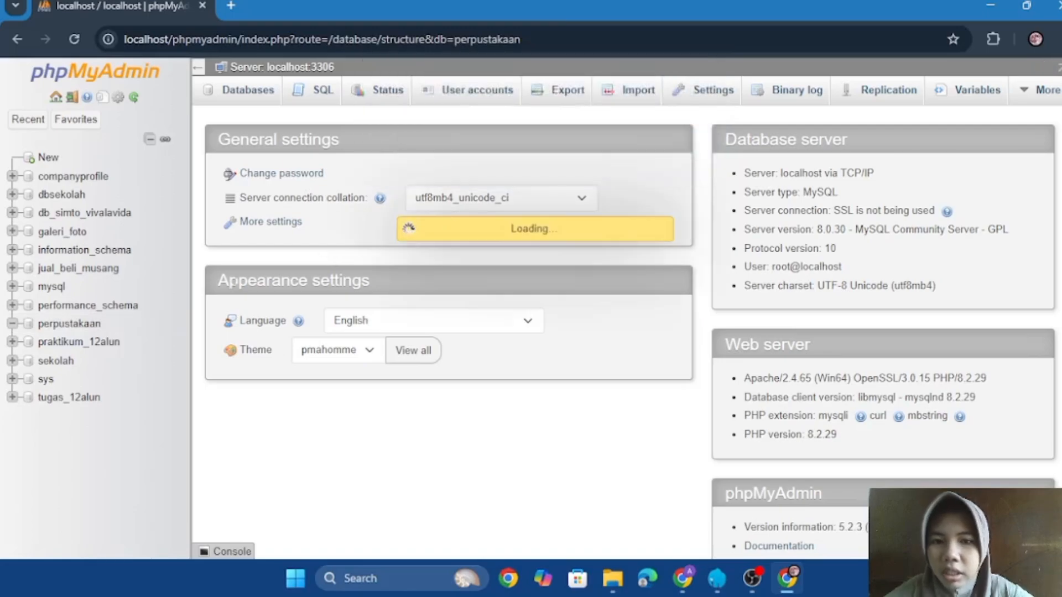
# Start a new table named tabel_kategori with 2 columns in the perpustakaan database
pyautogui.click(291, 226)
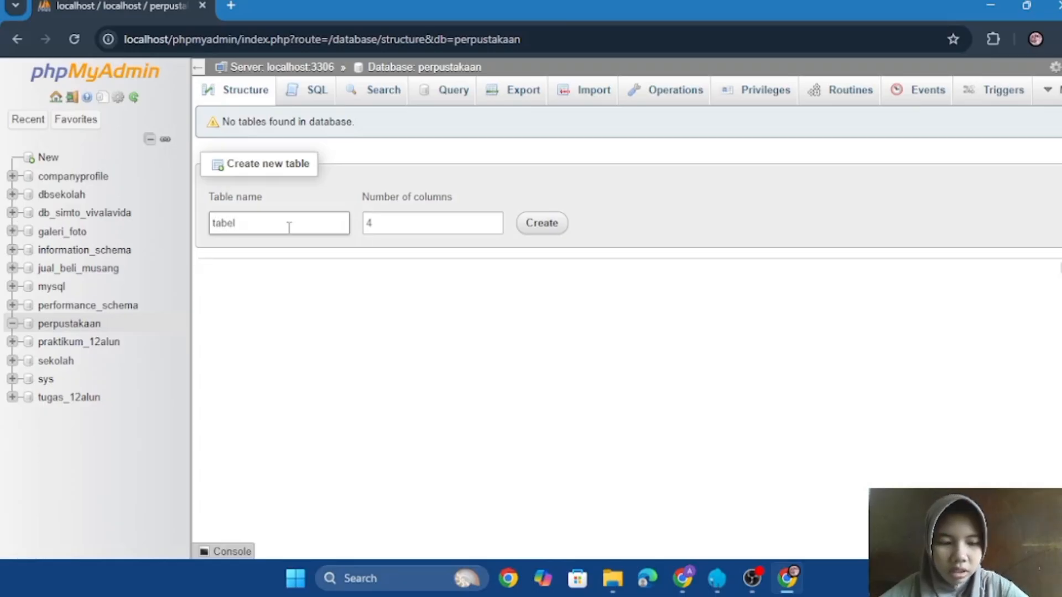
pyautogui.write('tabel_katego')
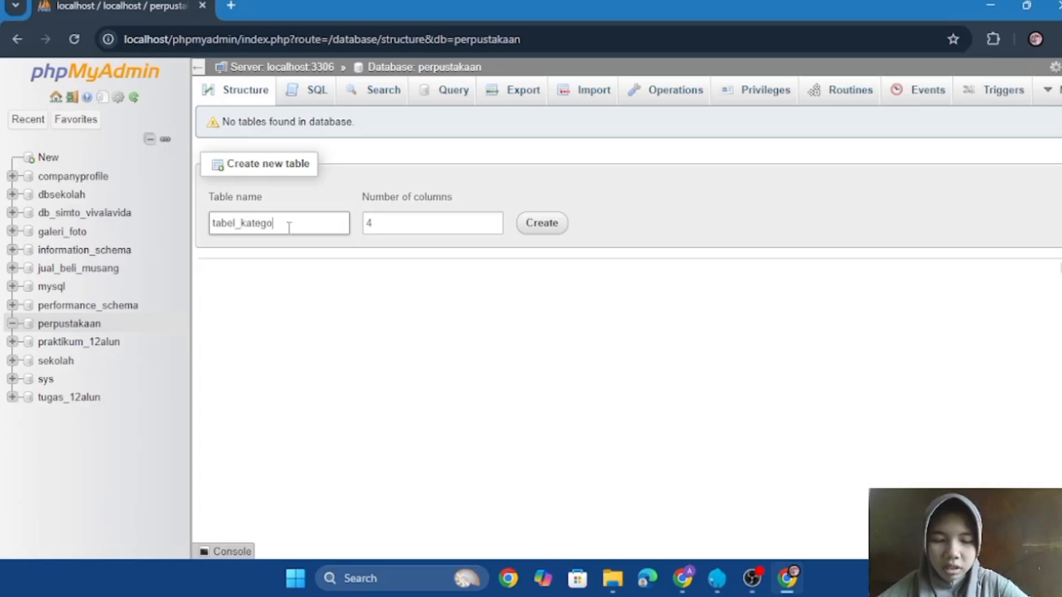
pyautogui.write('ri')
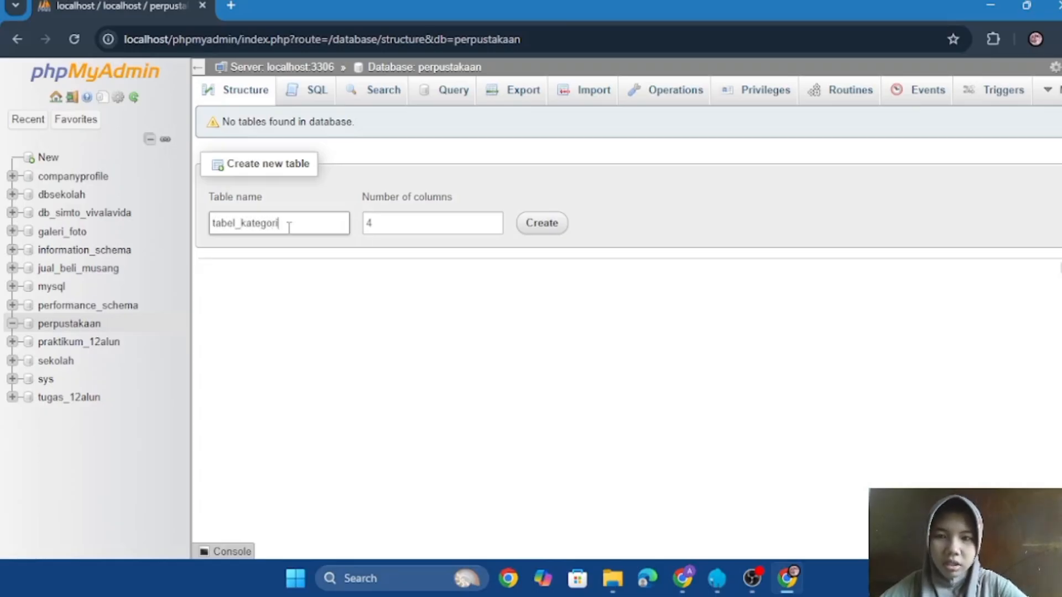
pyautogui.doubleClick(494, 228)
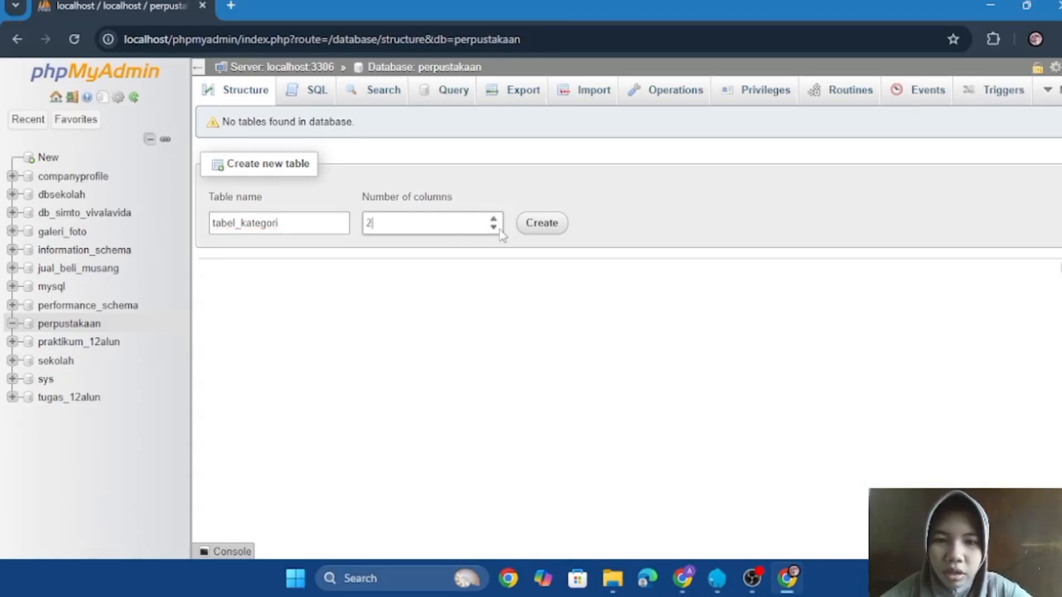
pyautogui.click(548, 224)
# Name the first column id and make it an auto-incrementing primary key
pyautogui.click(274, 194)
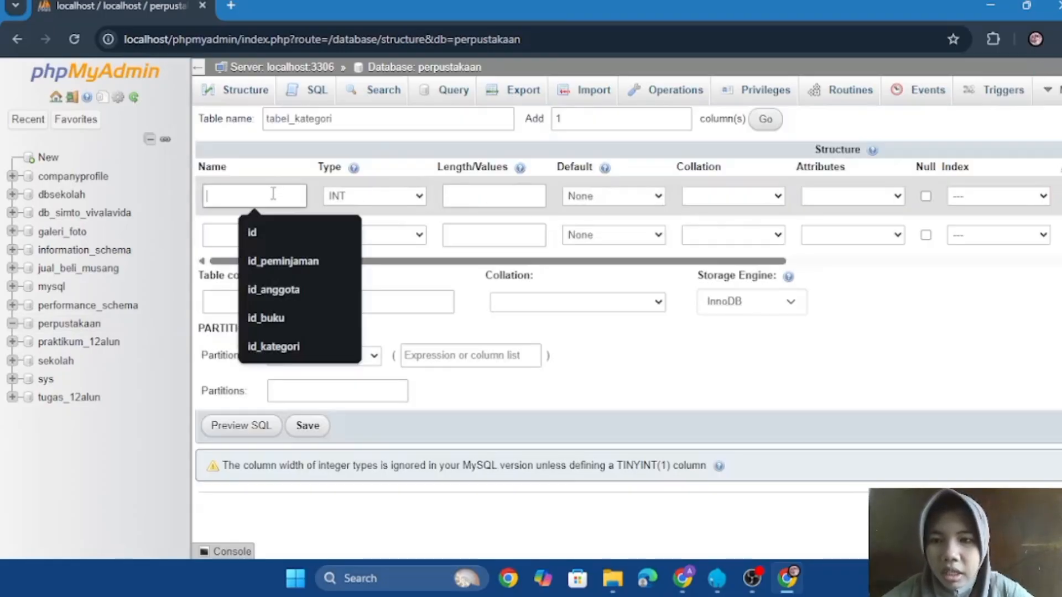
pyautogui.click(273, 233)
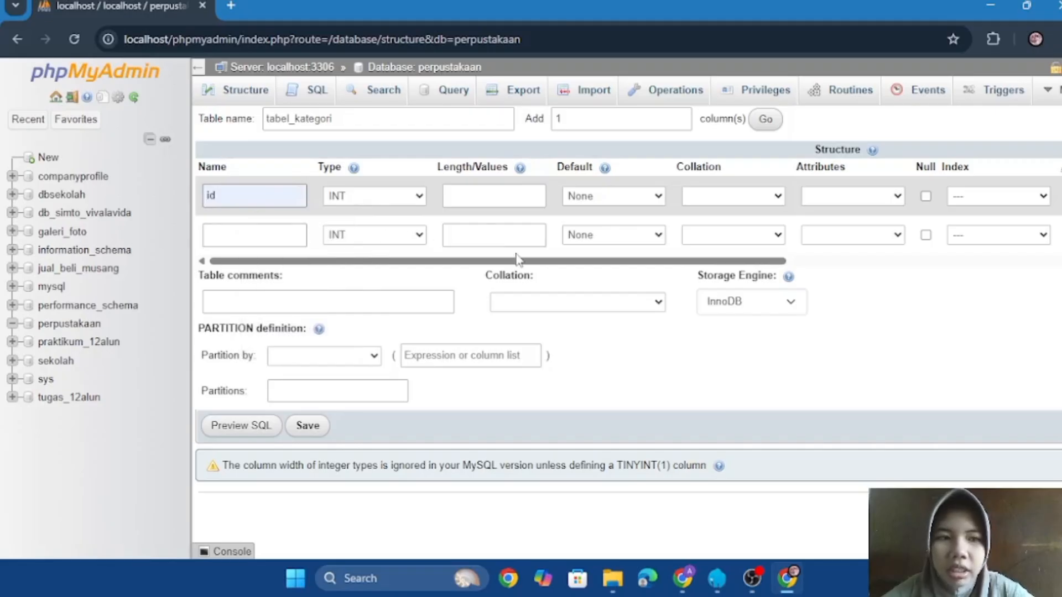
pyautogui.hscroll(3, 920, 210)
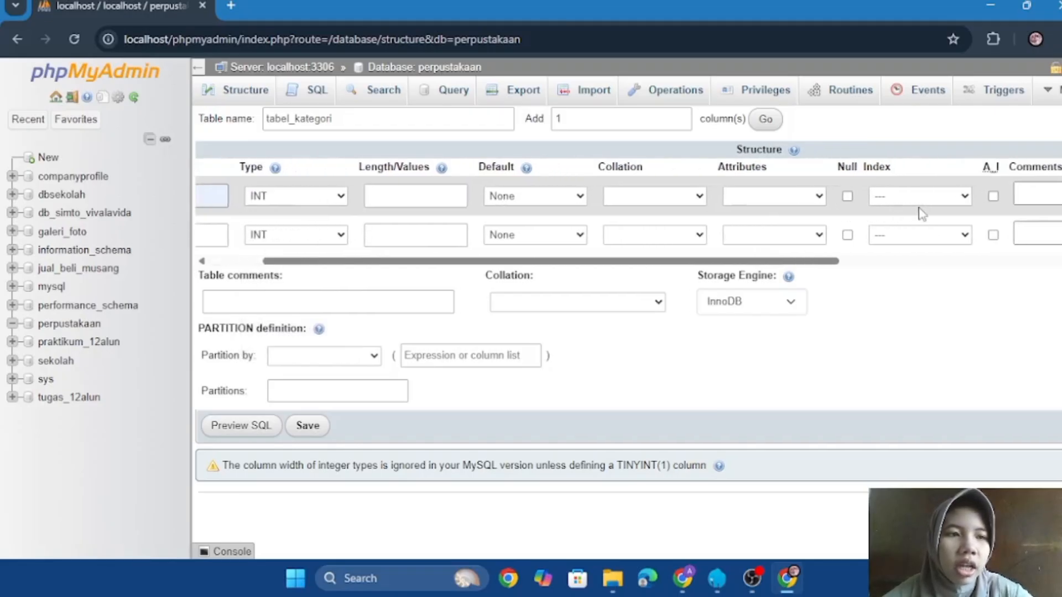
pyautogui.click(988, 197)
pyautogui.hscroll(-3, 317, 247)
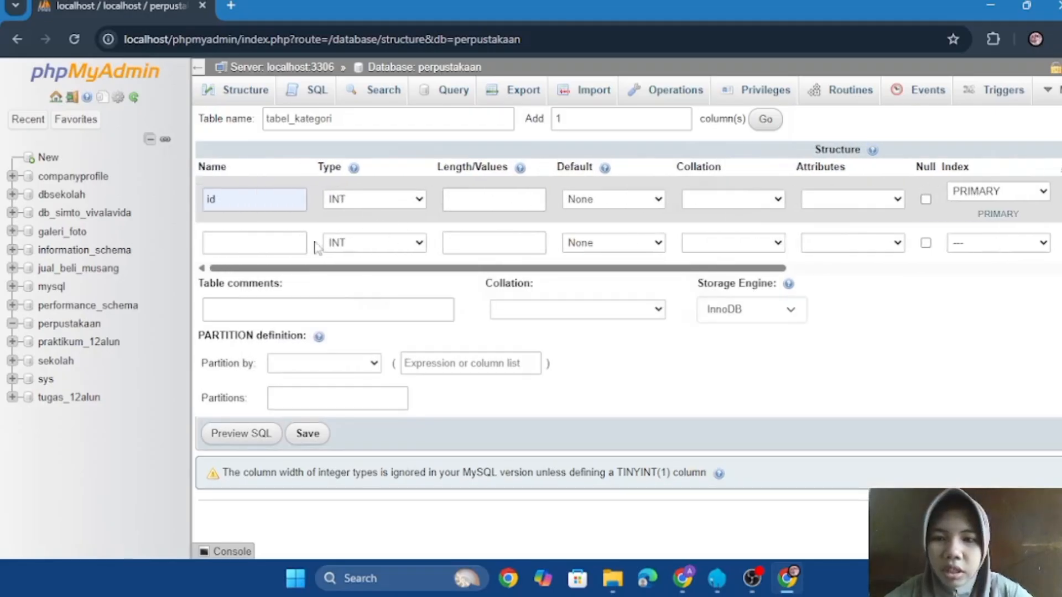
# Define the second column as nama_kategori, VARCHAR with length 100, and save the table
pyautogui.click(270, 242)
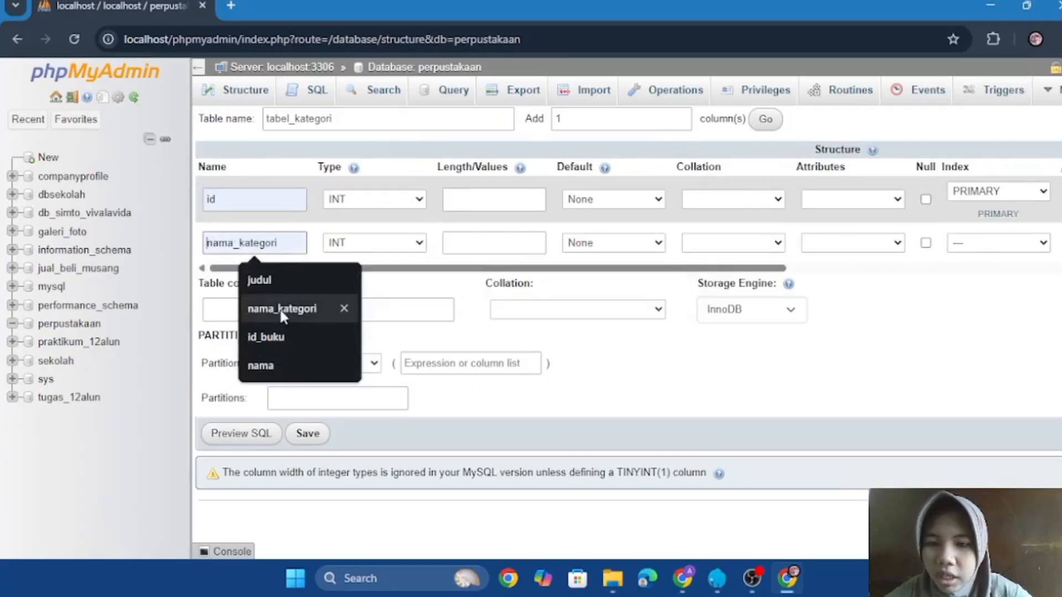
pyautogui.click(282, 308)
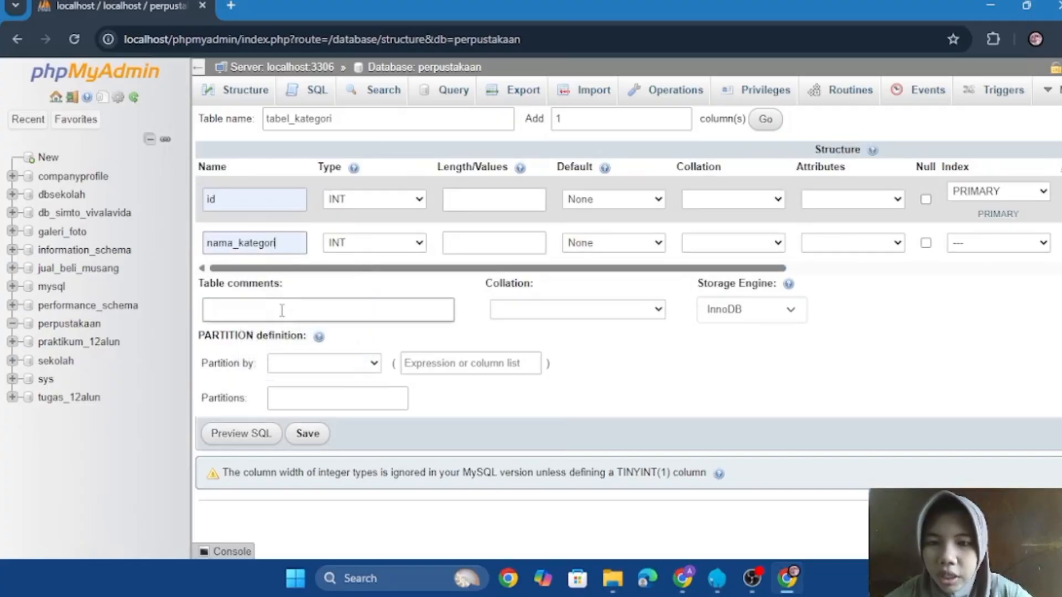
pyautogui.click(420, 243)
pyautogui.click(415, 283)
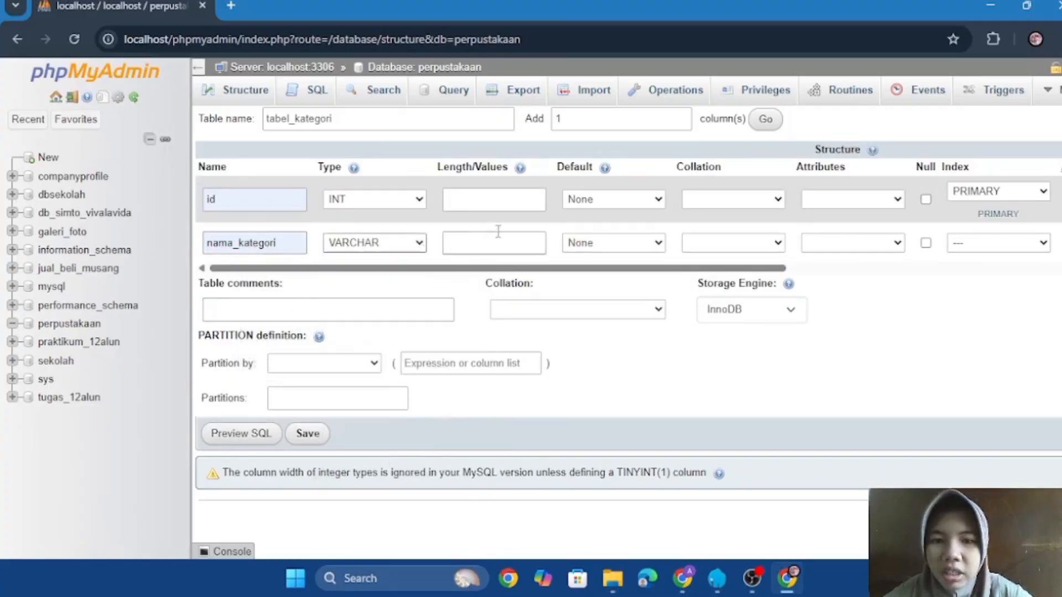
pyautogui.click(498, 242)
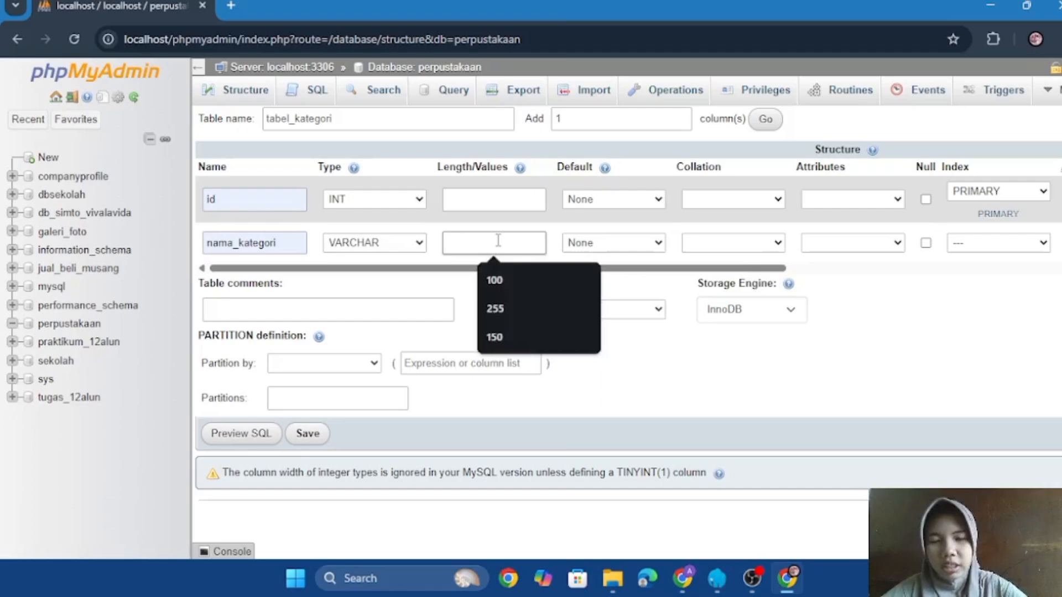
pyautogui.click(497, 271)
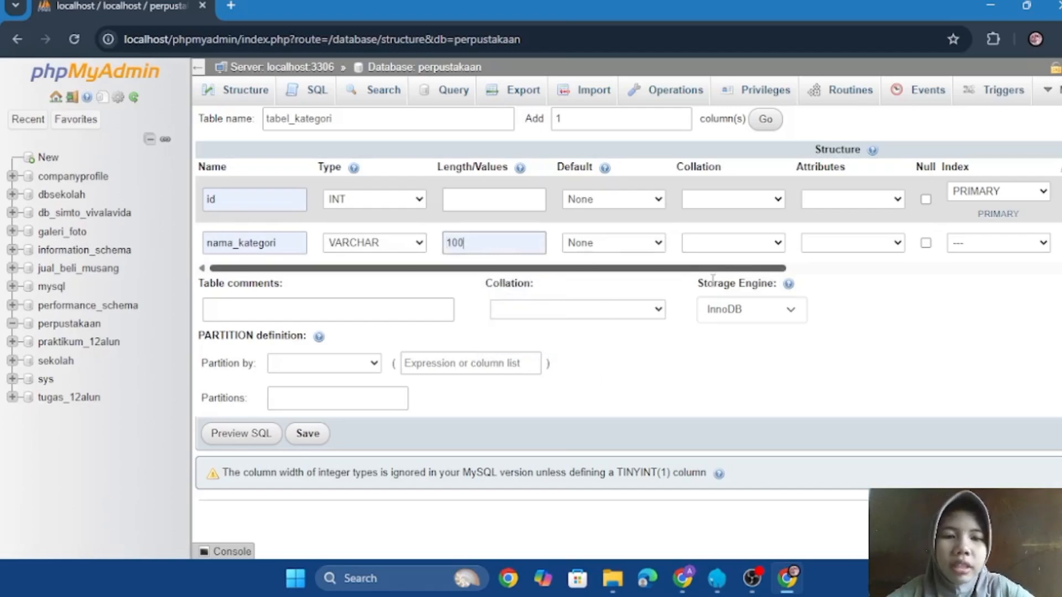
pyautogui.click(313, 439)
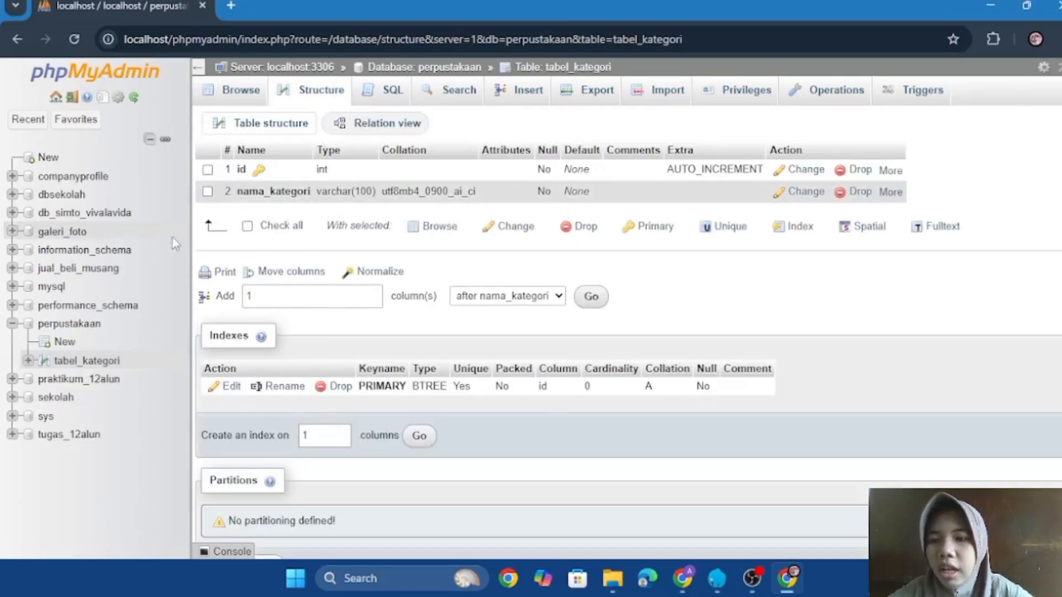
# Start another table in the perpustakaan database and name it tabel_buku
pyautogui.click(64, 342)
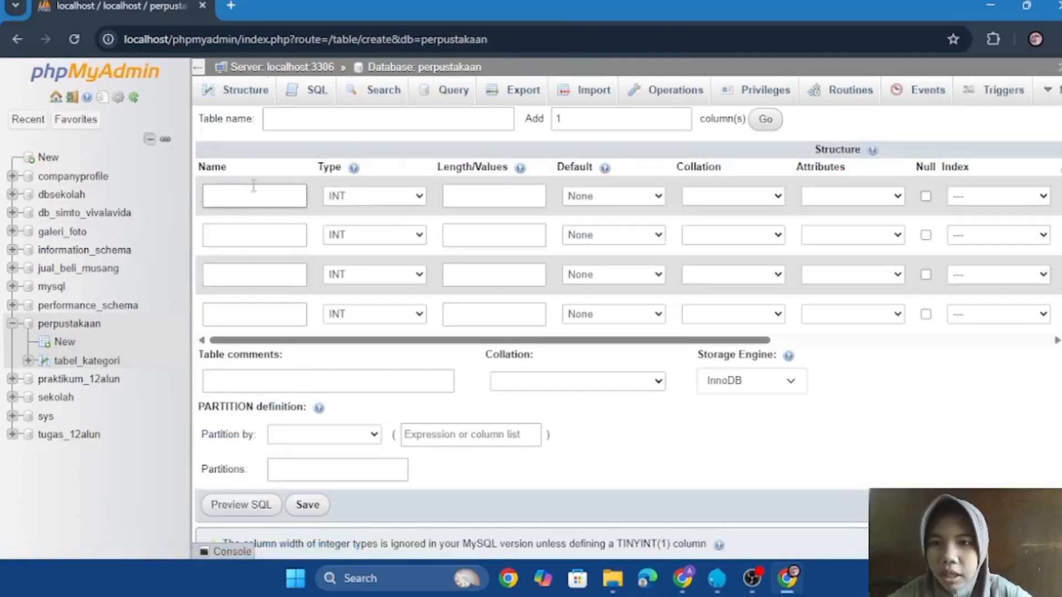
pyautogui.click(301, 124)
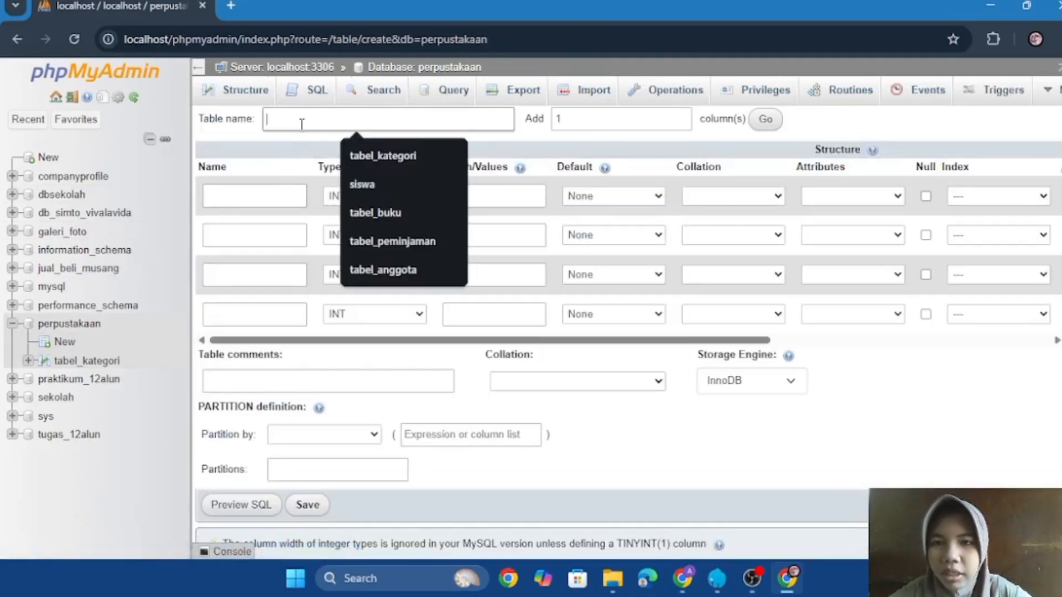
pyautogui.click(369, 213)
# Name the first column of tabel_buku id_buku and make it an auto-incrementing primary key
pyautogui.click(271, 196)
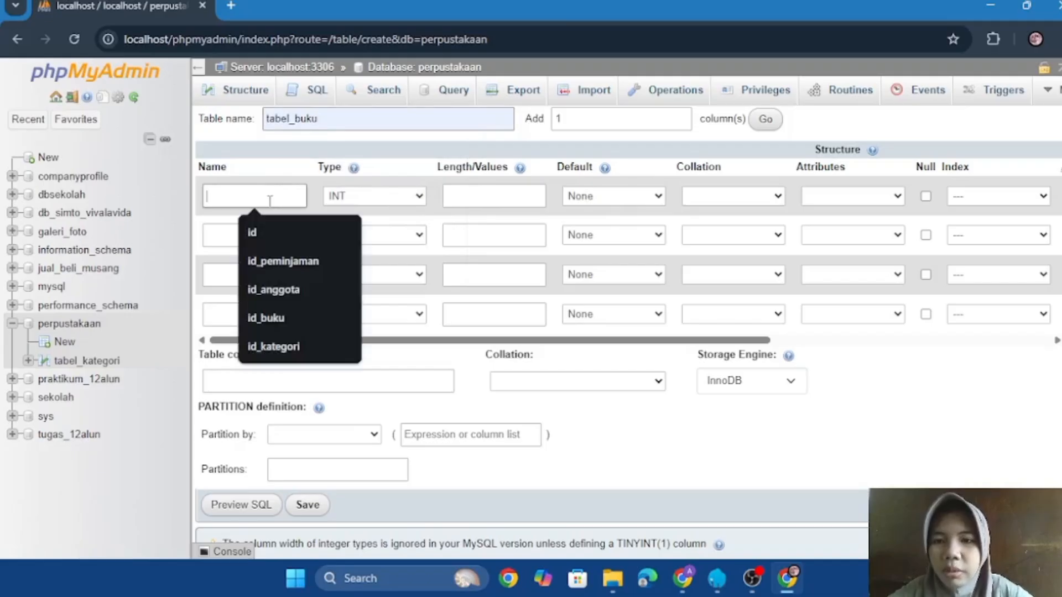
pyautogui.click(280, 314)
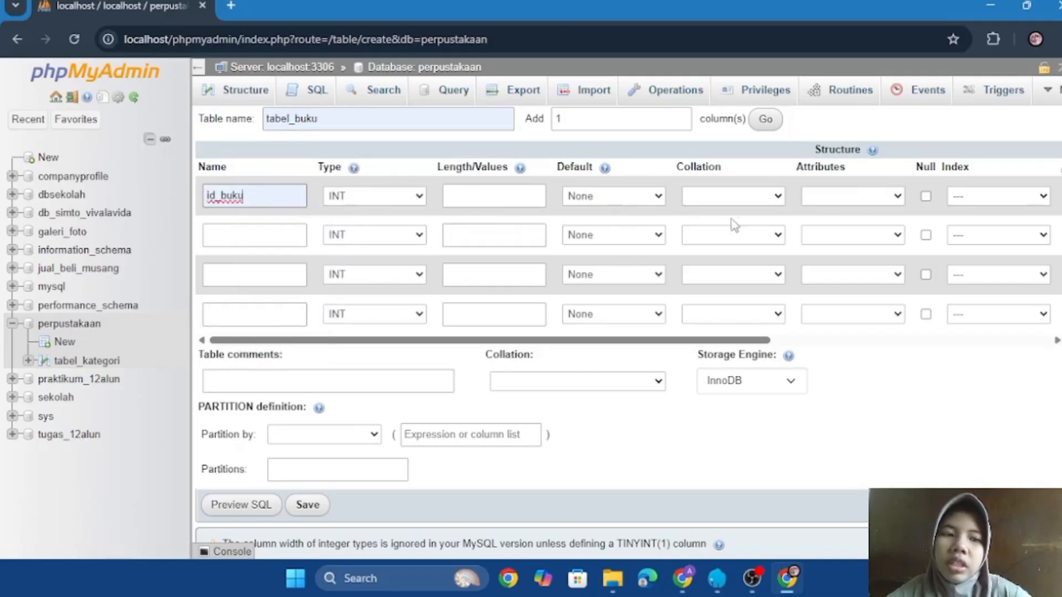
pyautogui.hscroll(2, 973, 202)
pyautogui.click(1013, 196)
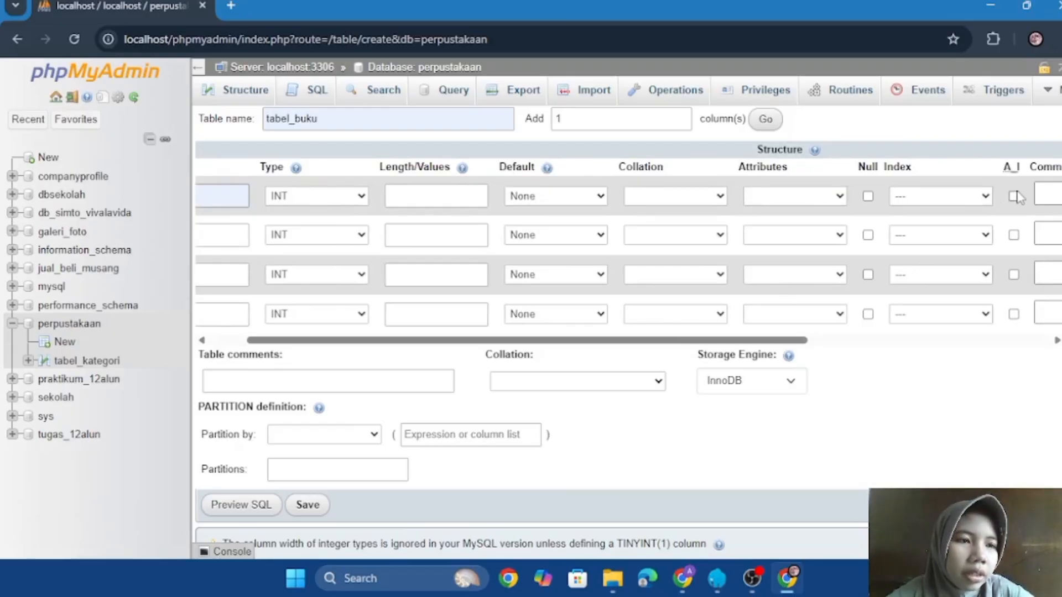
pyautogui.hscroll(-2, 837, 201)
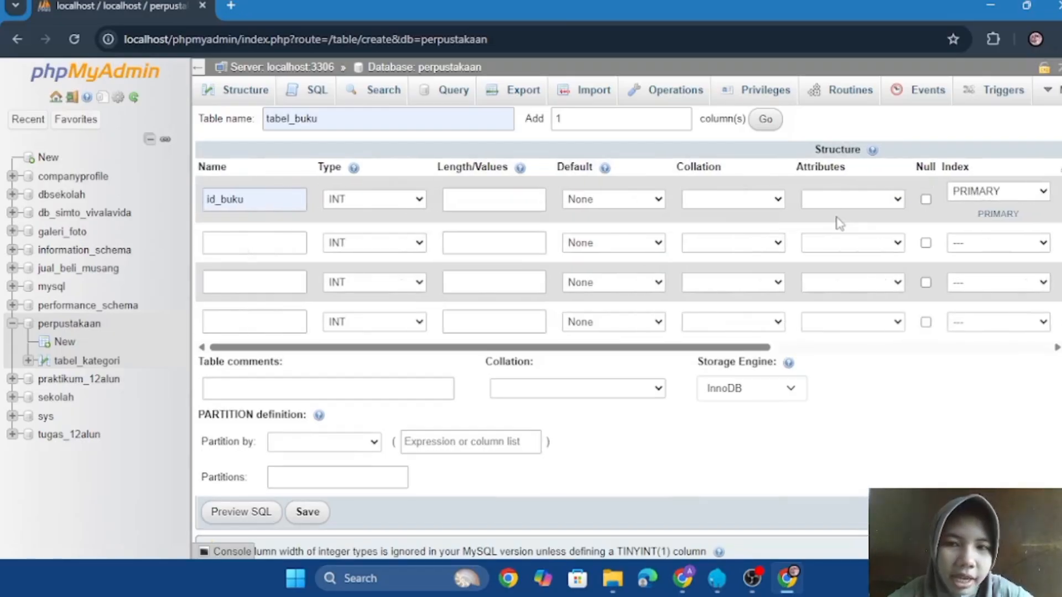
# Define the second column of tabel_buku as judul, VARCHAR with length 150
pyautogui.click(245, 242)
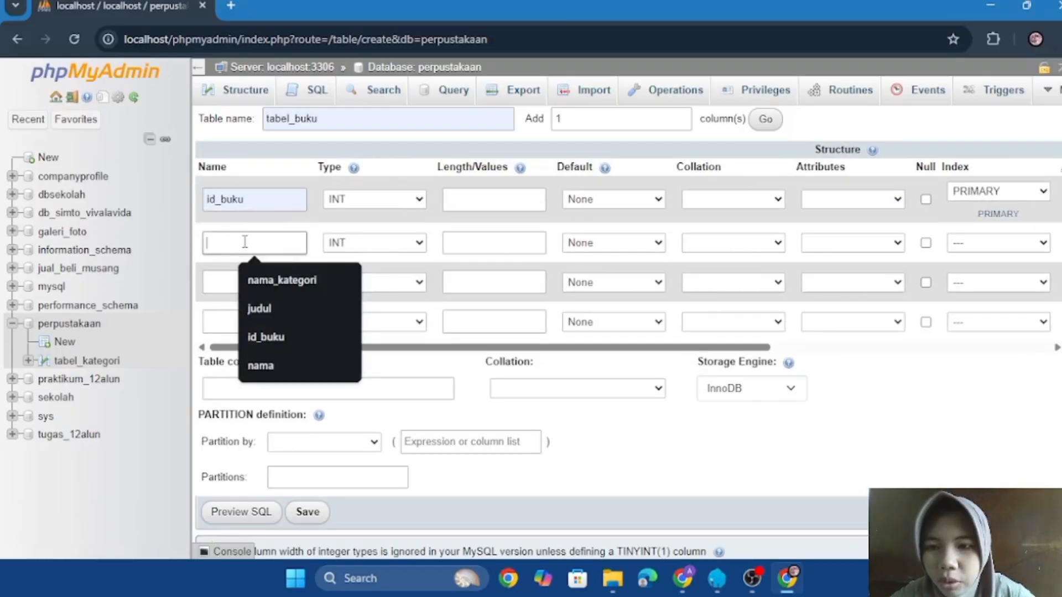
pyautogui.click(272, 309)
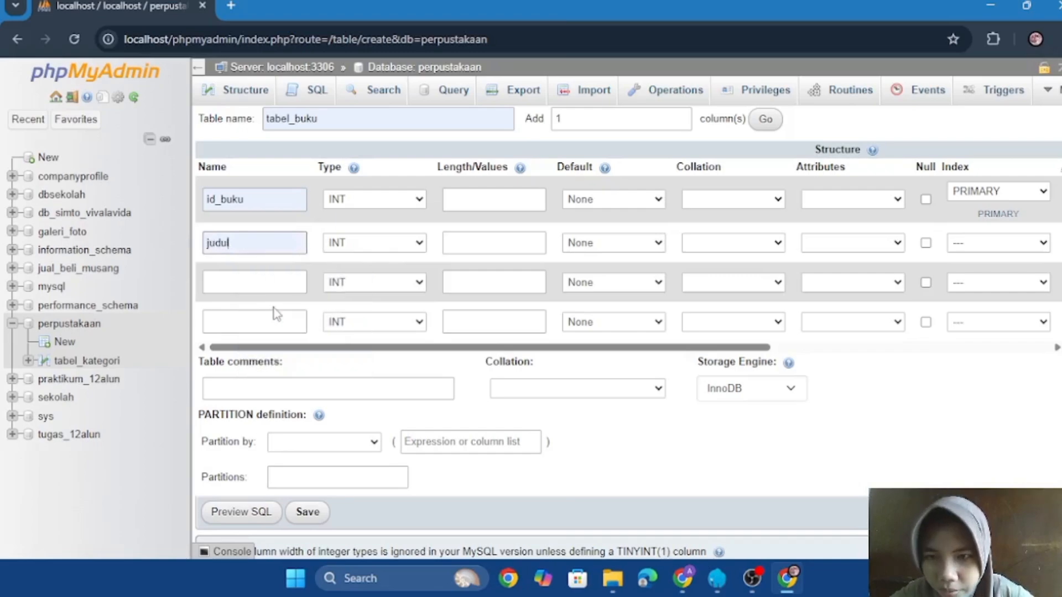
pyautogui.click(400, 245)
pyautogui.click(396, 276)
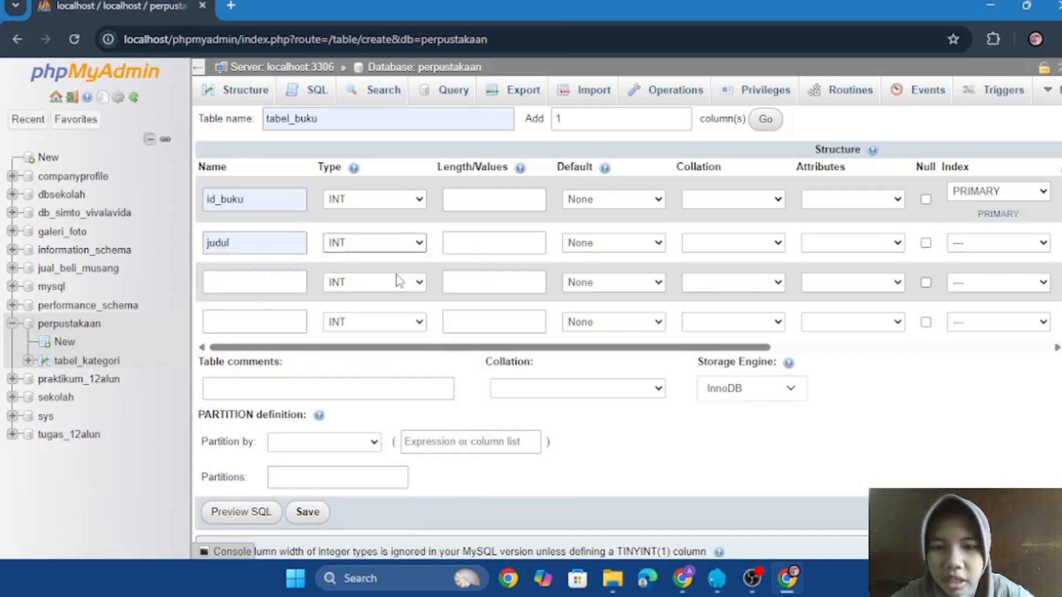
pyautogui.click(454, 248)
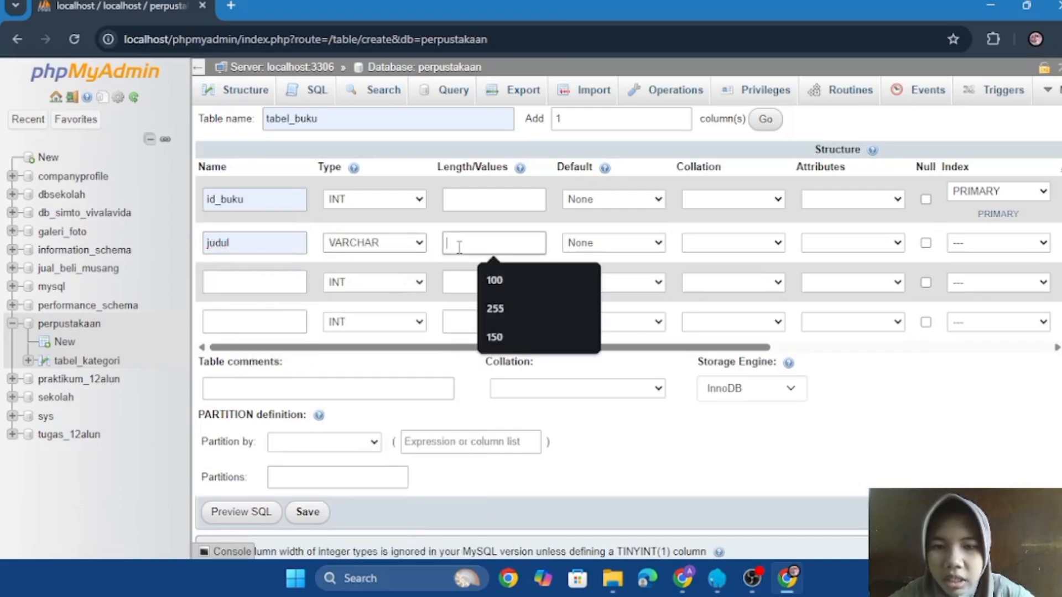
pyautogui.click(513, 332)
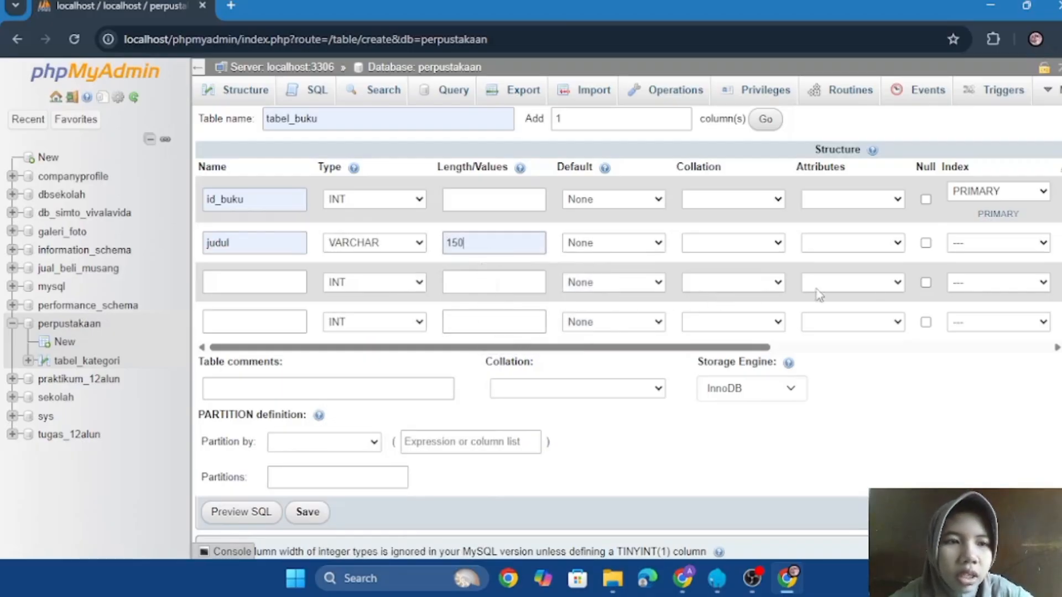
# Define the third column of tabel_buku as penulis, VARCHAR with length 50
pyautogui.click(288, 282)
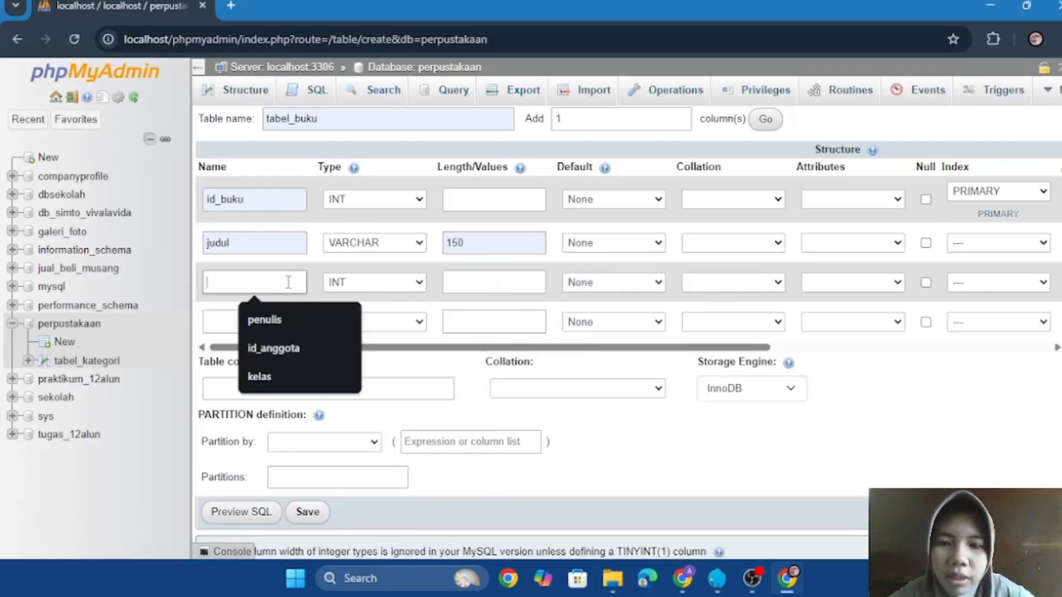
pyautogui.click(284, 325)
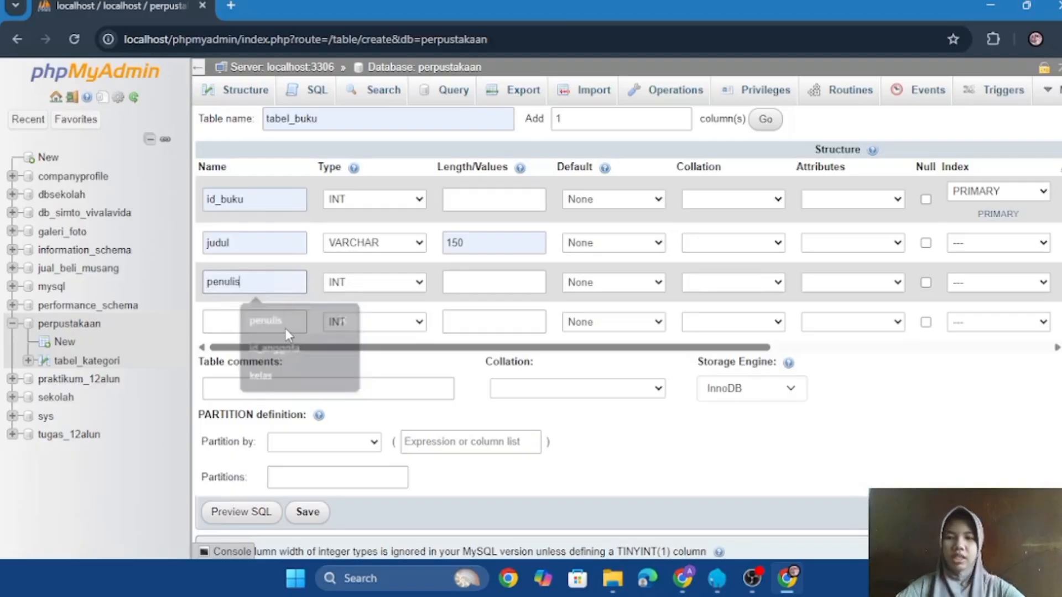
pyautogui.click(392, 285)
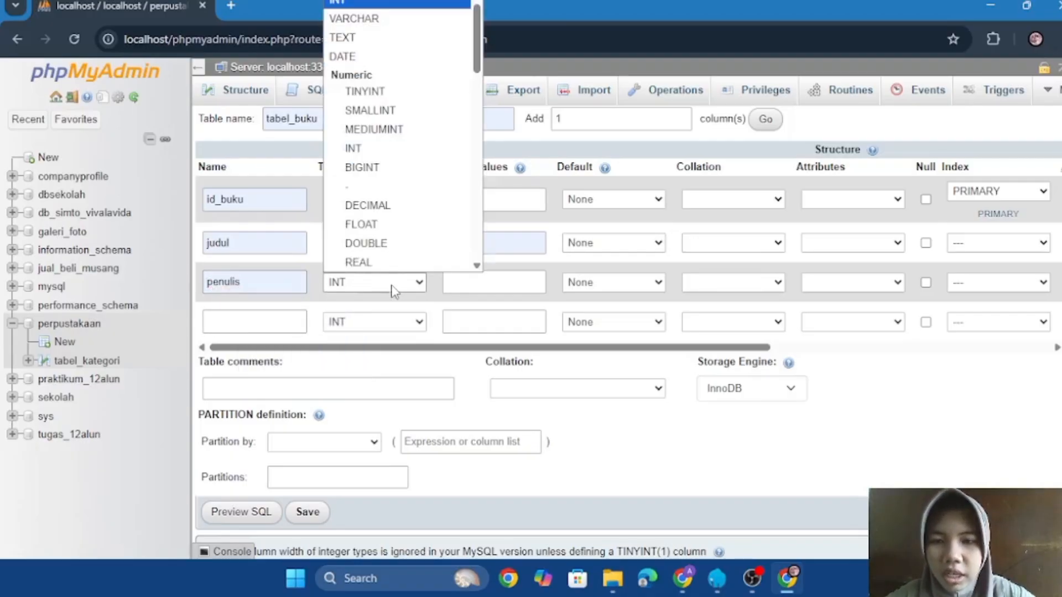
pyautogui.click(437, 26)
pyautogui.click(502, 285)
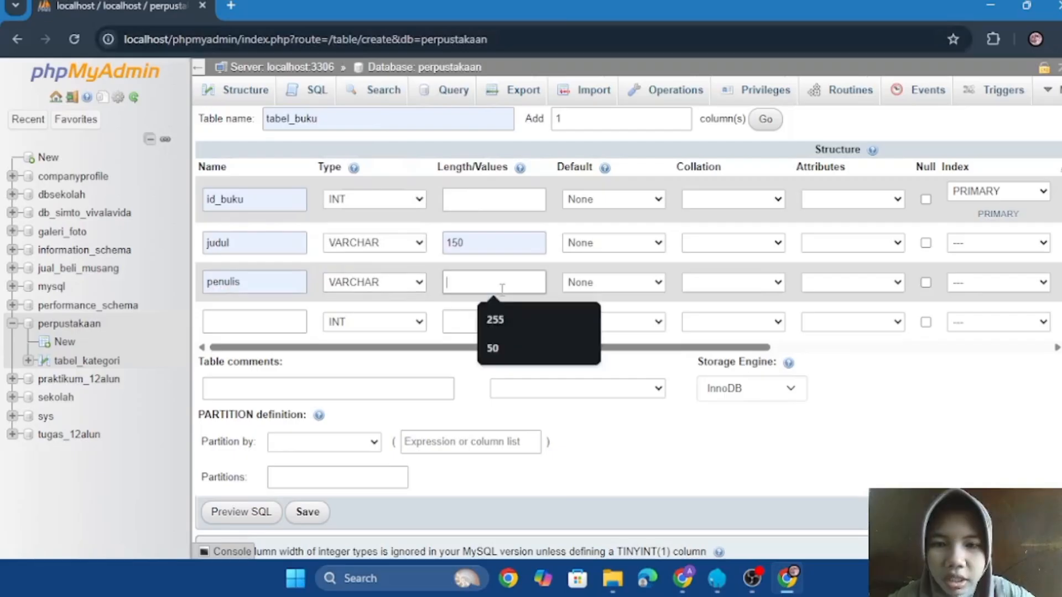
pyautogui.click(525, 340)
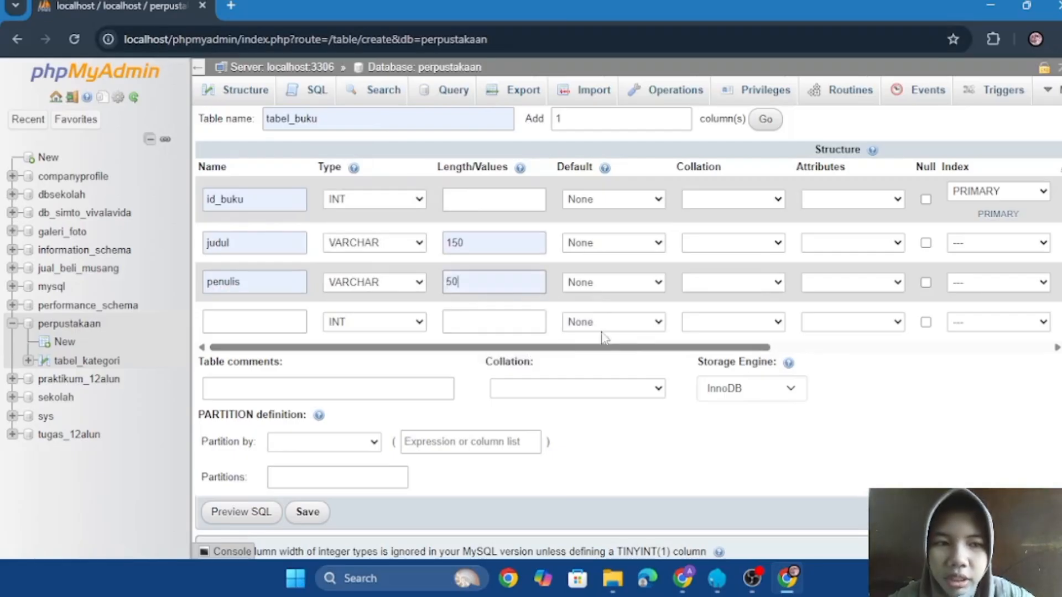
# Define the fourth column of tabel_buku as tahun with type YEAR, and save the table
pyautogui.click(297, 318)
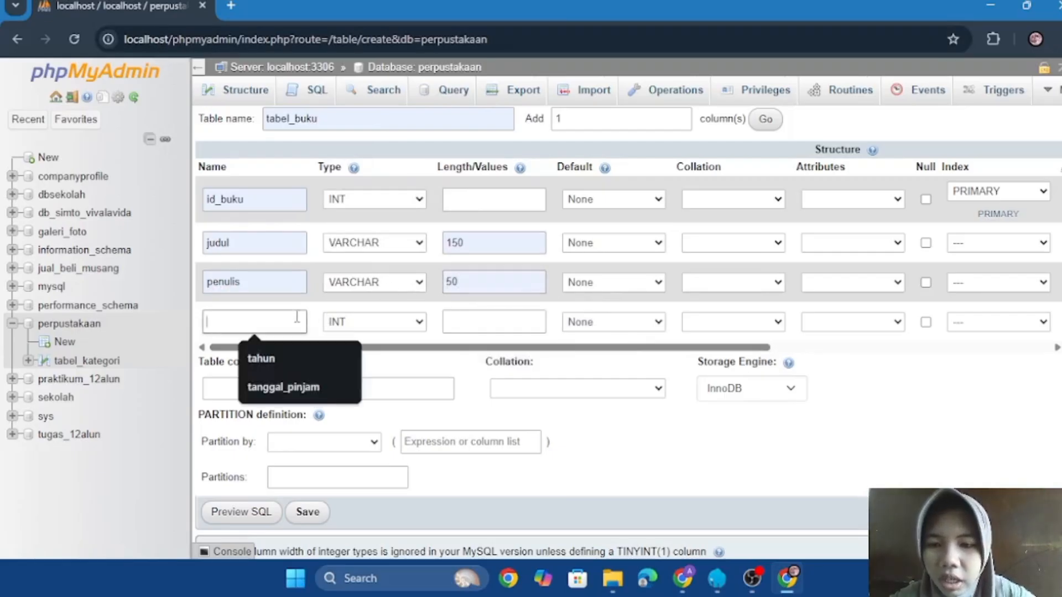
pyautogui.click(286, 354)
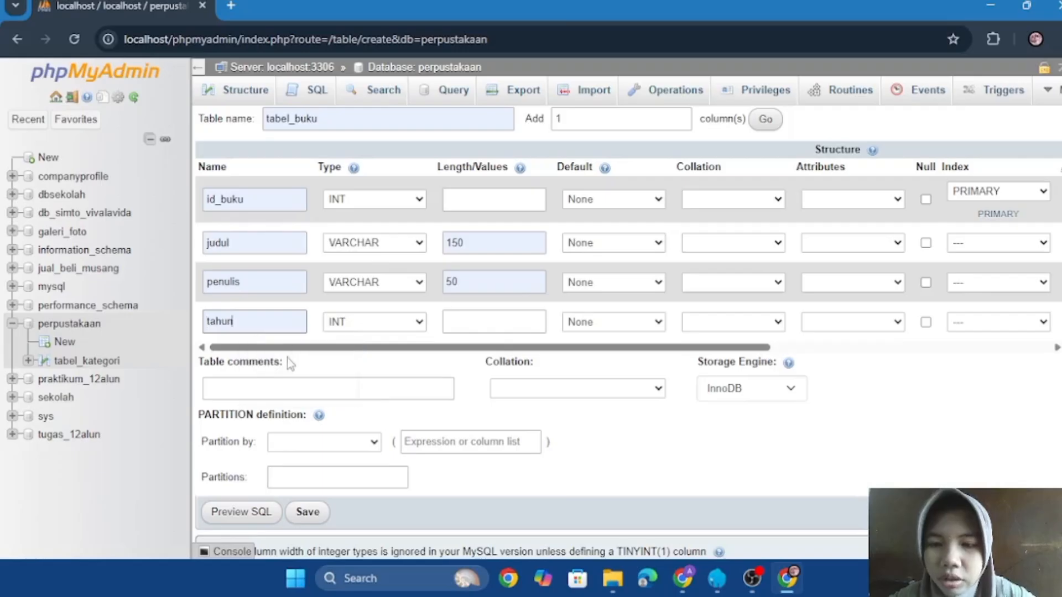
pyautogui.click(411, 321)
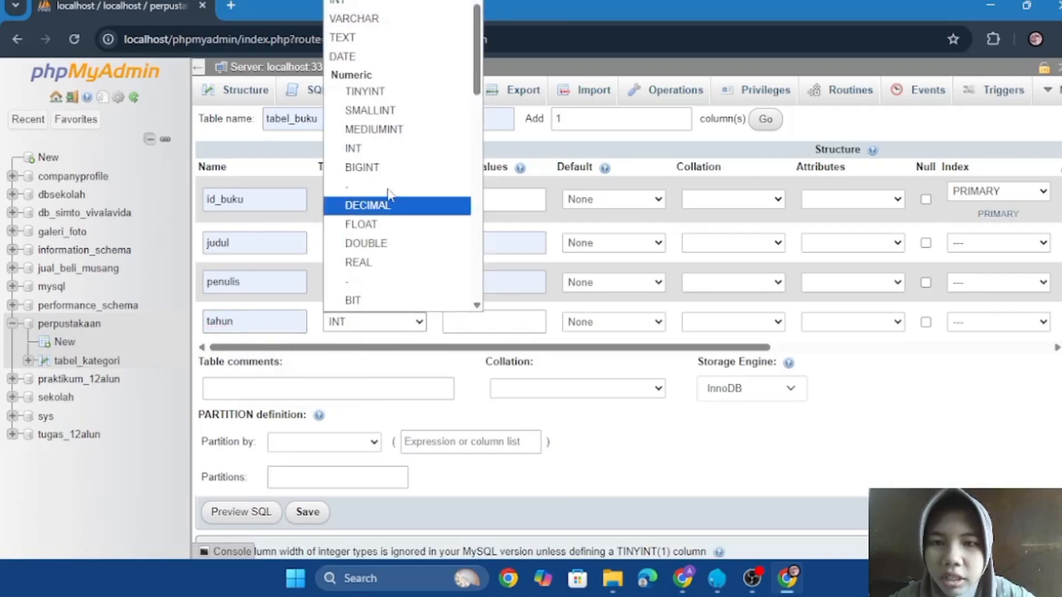
pyautogui.scroll(-4, 389, 192)
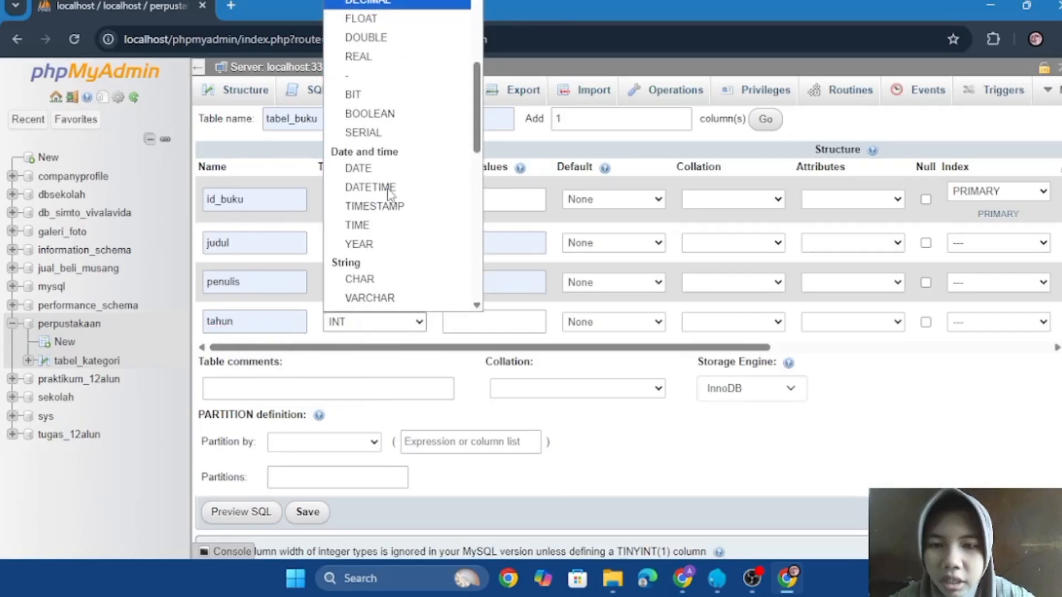
pyautogui.click(358, 243)
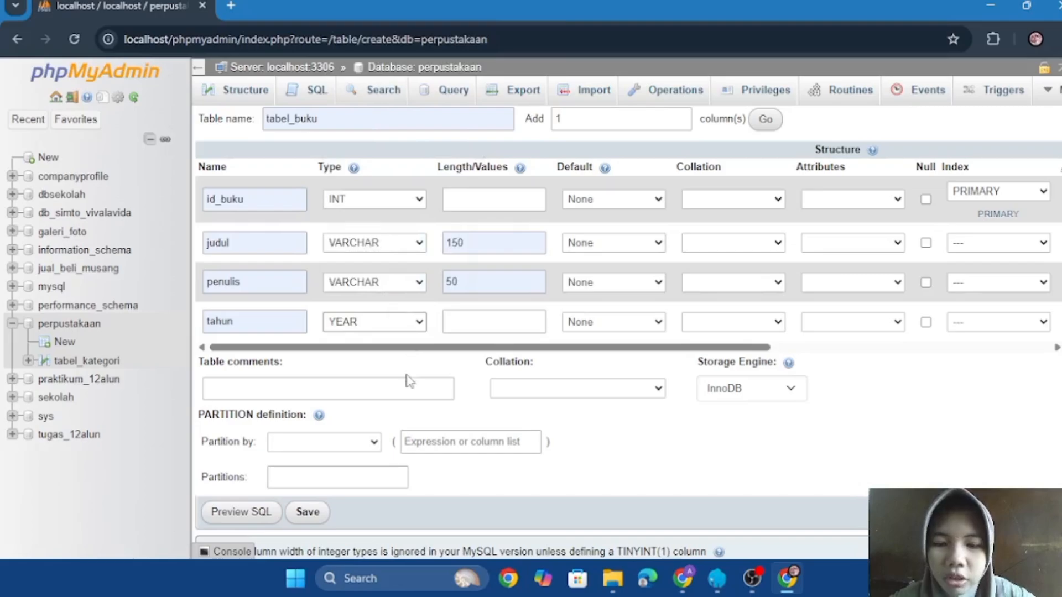
pyautogui.scroll(-1, 408, 382)
pyautogui.click(309, 483)
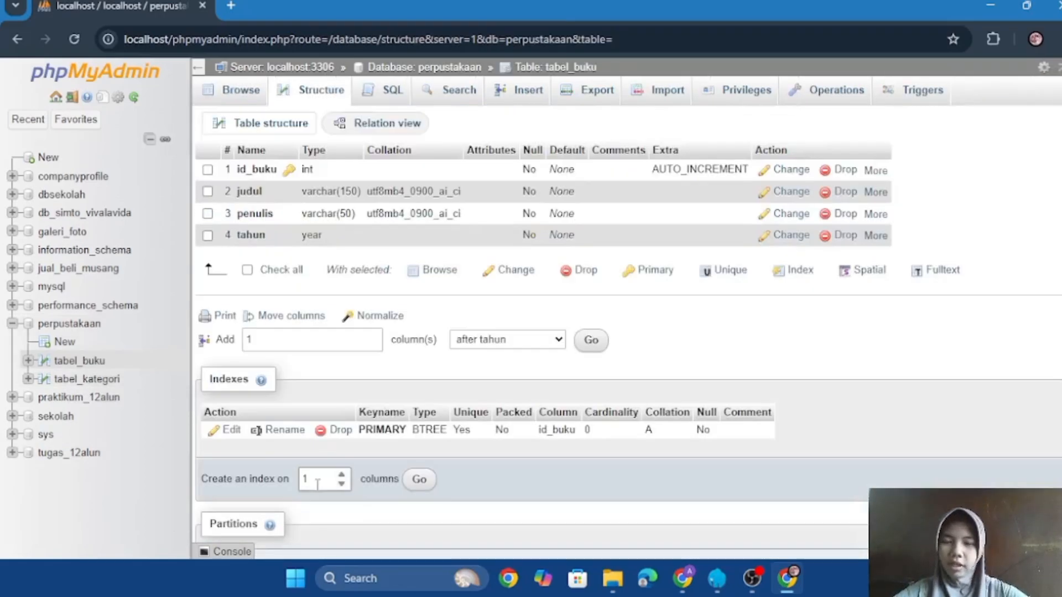
# Start another table in the perpustakaan database and name it tabel_anggota
pyautogui.click(65, 349)
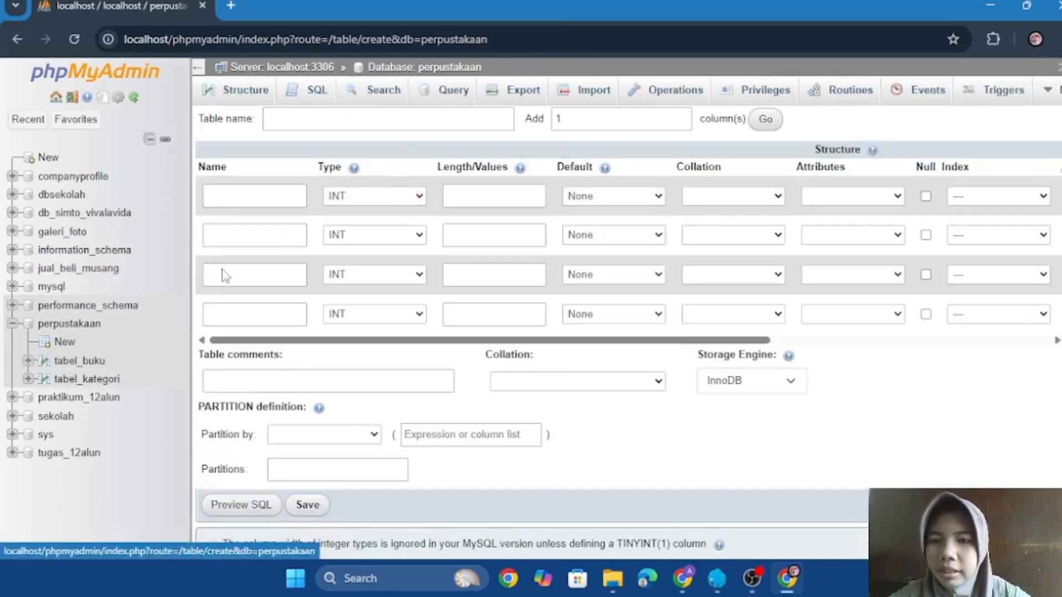
pyautogui.click(421, 118)
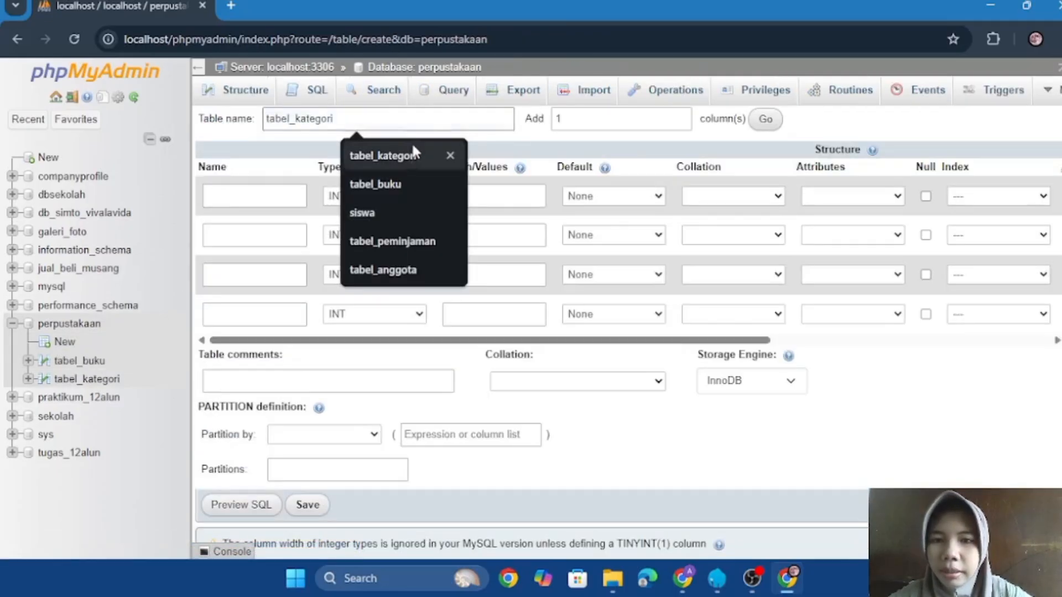
pyautogui.click(413, 270)
# Name the first column of tabel_anggota id_anggota and make it an auto-incrementing primary key
pyautogui.click(235, 197)
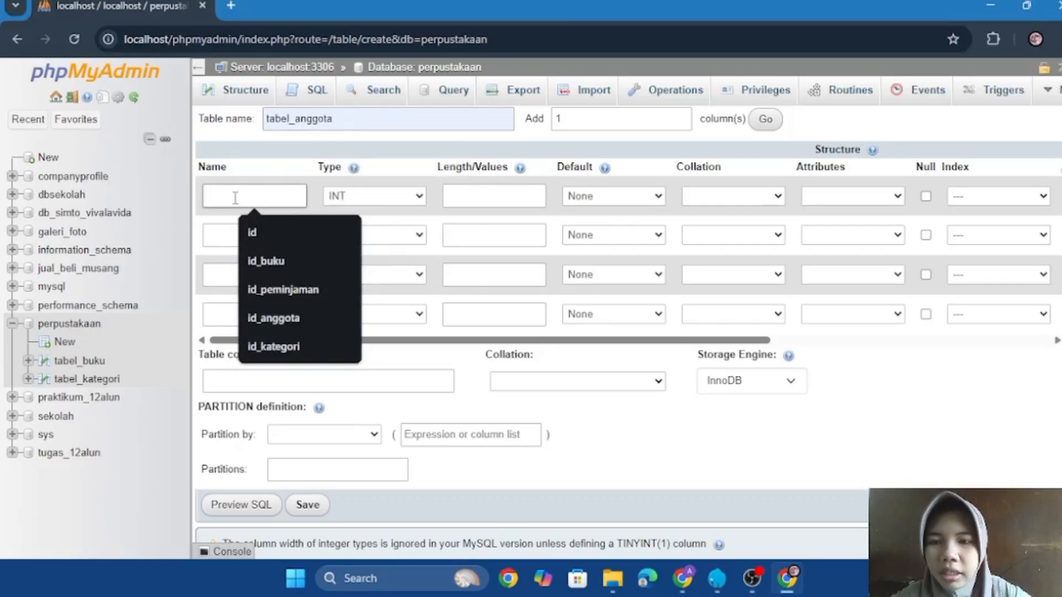
pyautogui.click(277, 325)
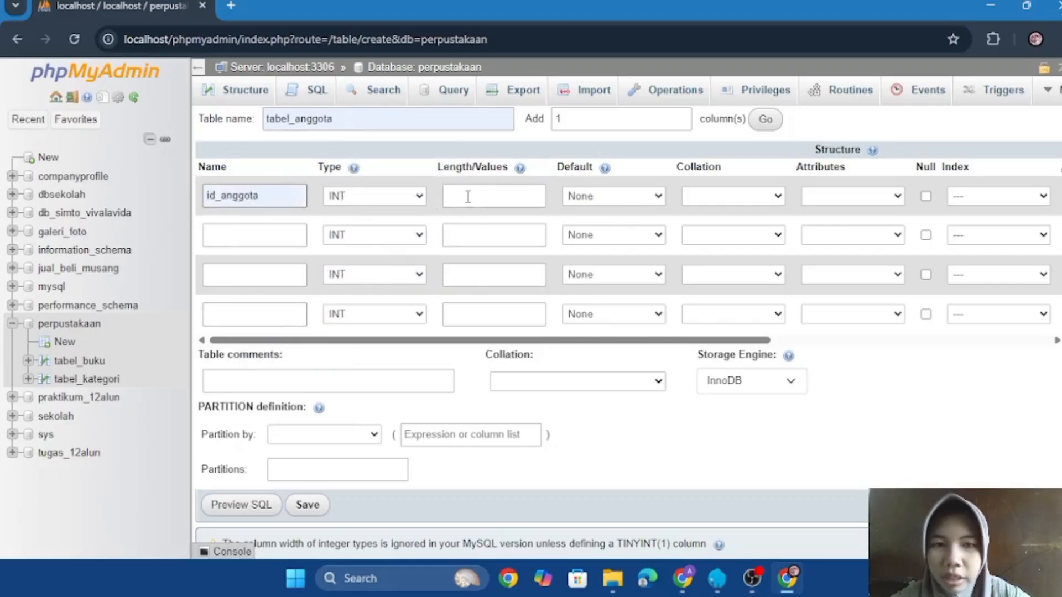
pyautogui.hscroll(2, 859, 195)
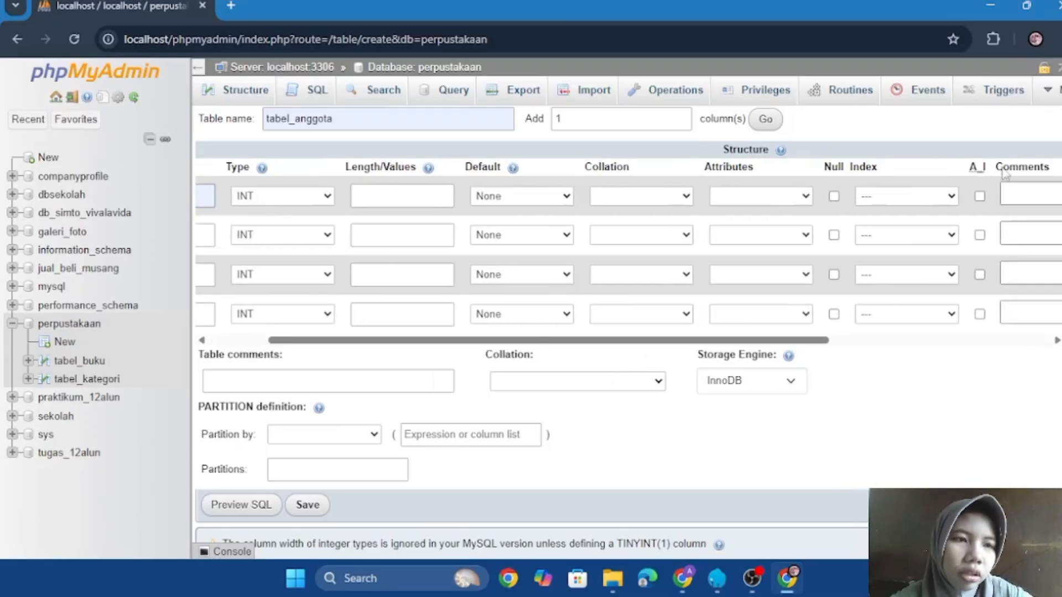
pyautogui.click(979, 197)
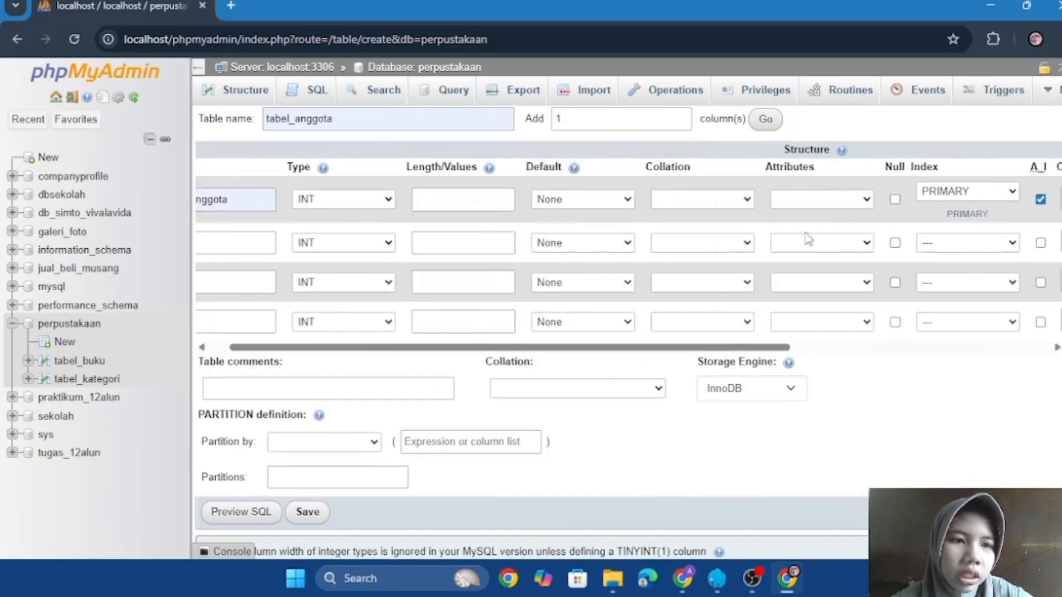
# Define the second column of tabel_anggota as nama, VARCHAR with length 255
pyautogui.click(265, 243)
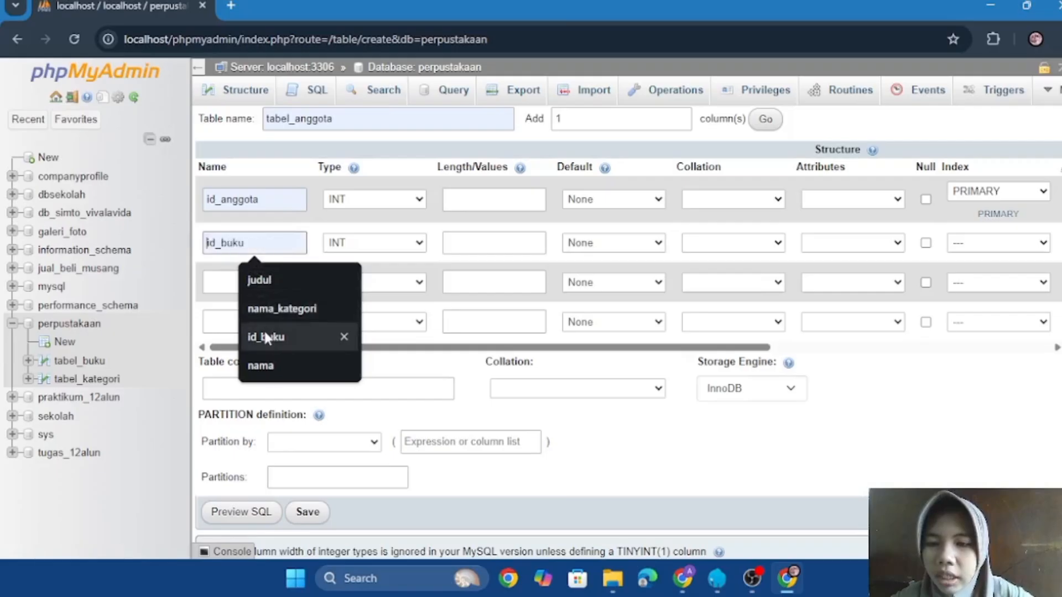
pyautogui.click(264, 365)
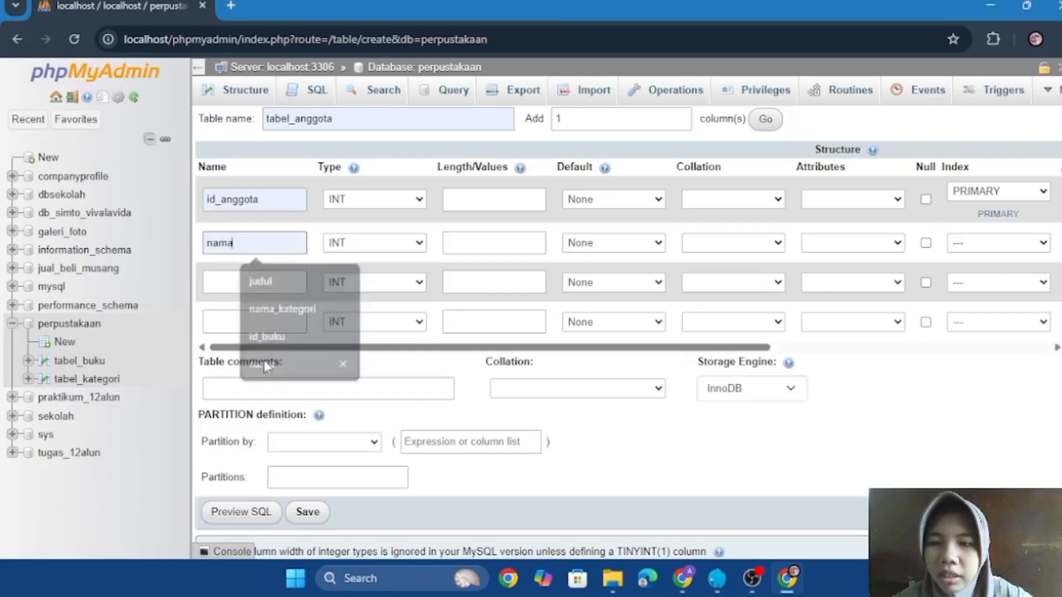
pyautogui.click(414, 244)
pyautogui.click(405, 283)
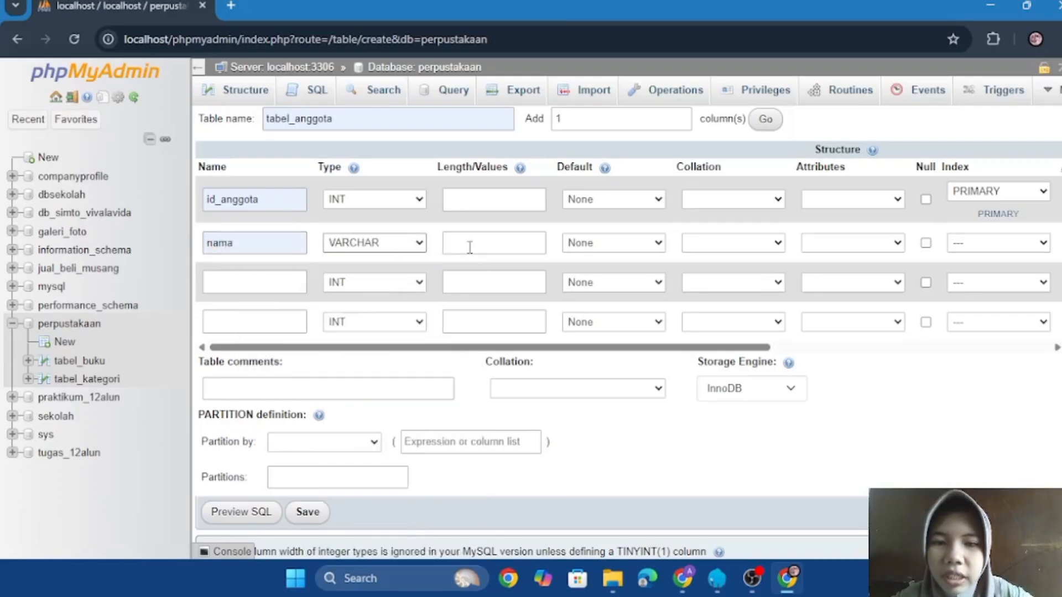
pyautogui.click(492, 242)
pyautogui.click(518, 310)
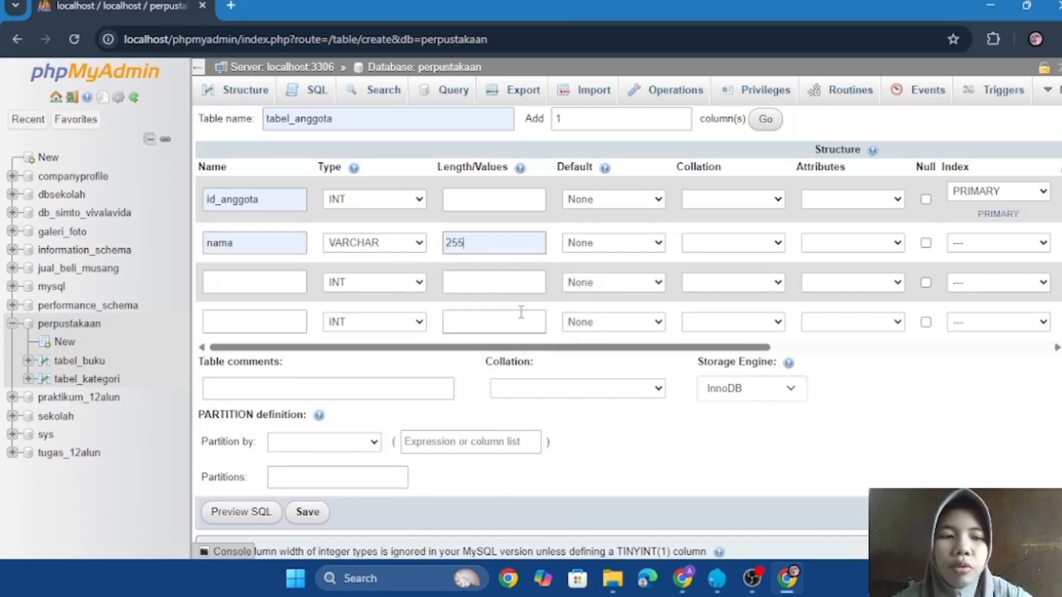
# Define the third column of tabel_anggota as kelas, VARCHAR with length 50, and save the table
pyautogui.click(258, 280)
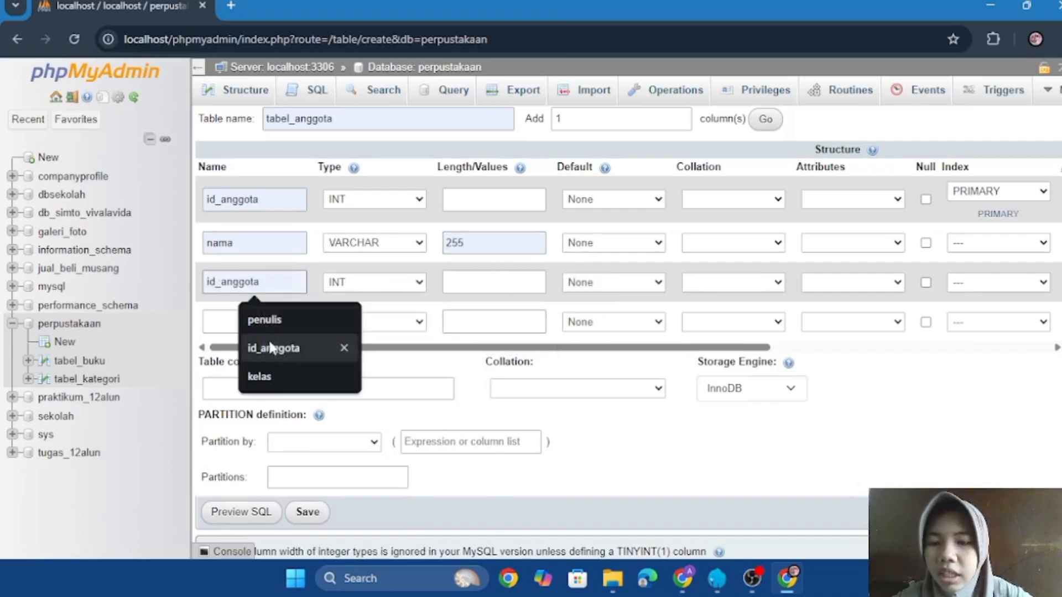
pyautogui.click(270, 376)
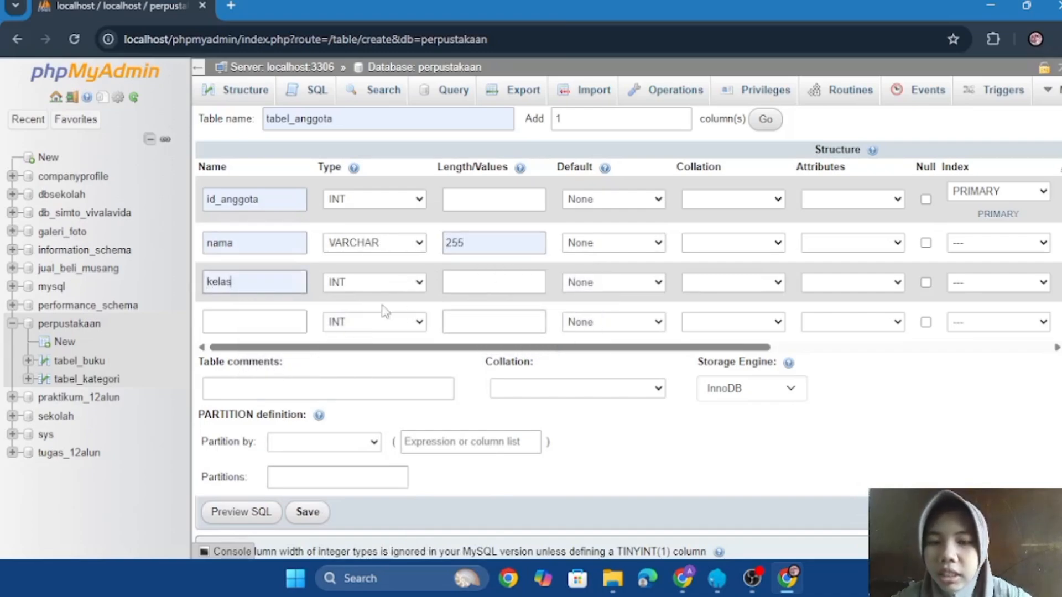
pyautogui.click(403, 283)
pyautogui.click(406, 19)
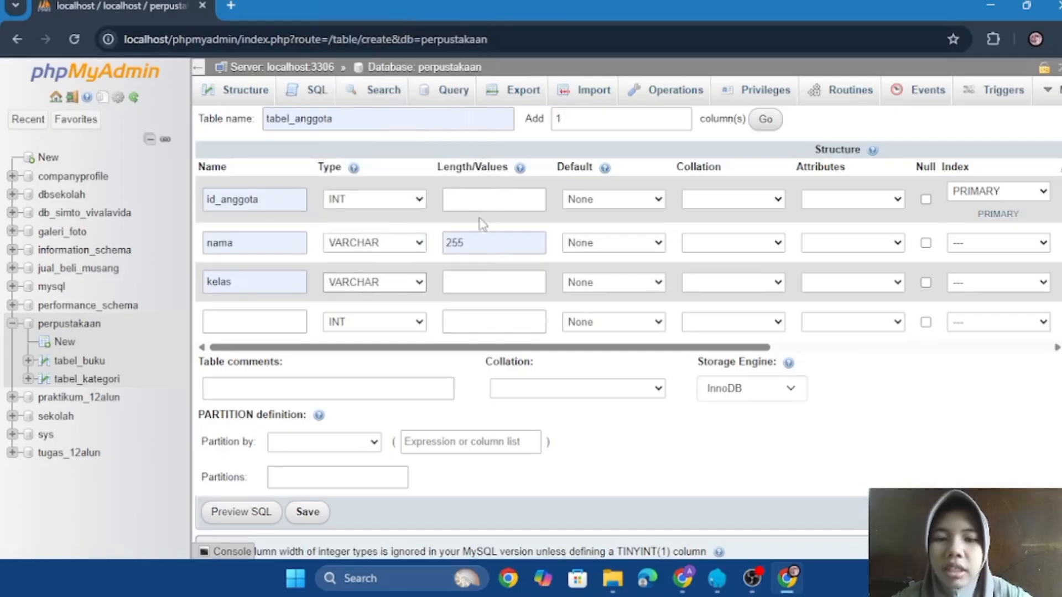
pyautogui.click(504, 282)
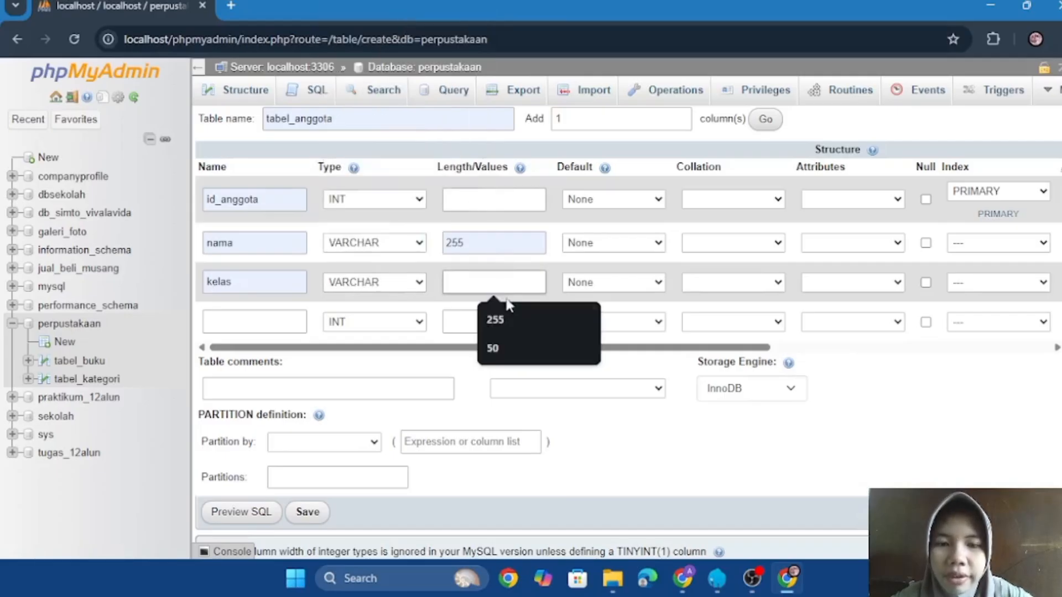
pyautogui.click(514, 354)
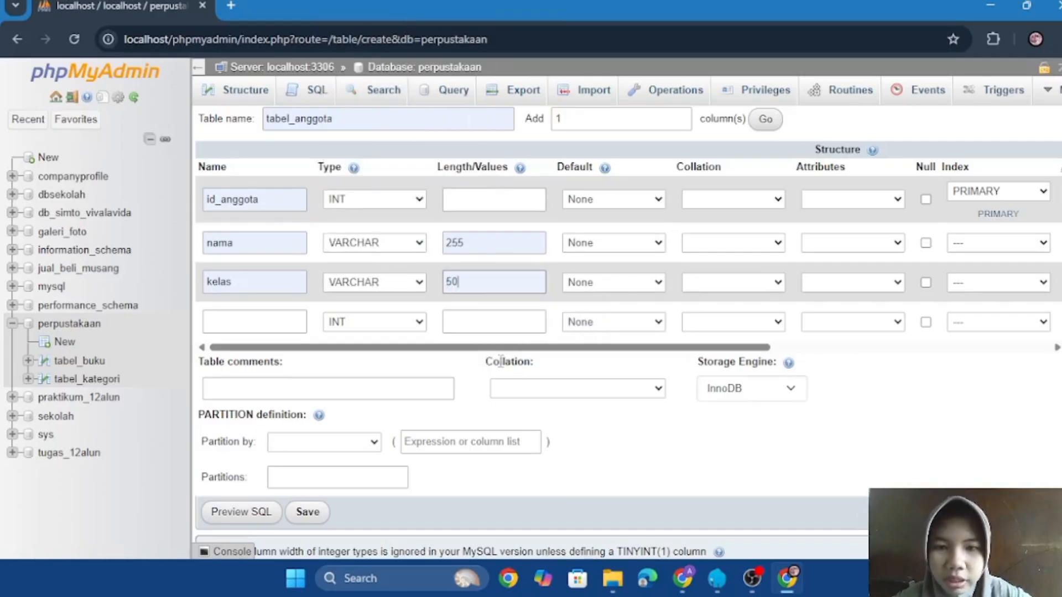
pyautogui.scroll(-1, 473, 367)
pyautogui.click(308, 462)
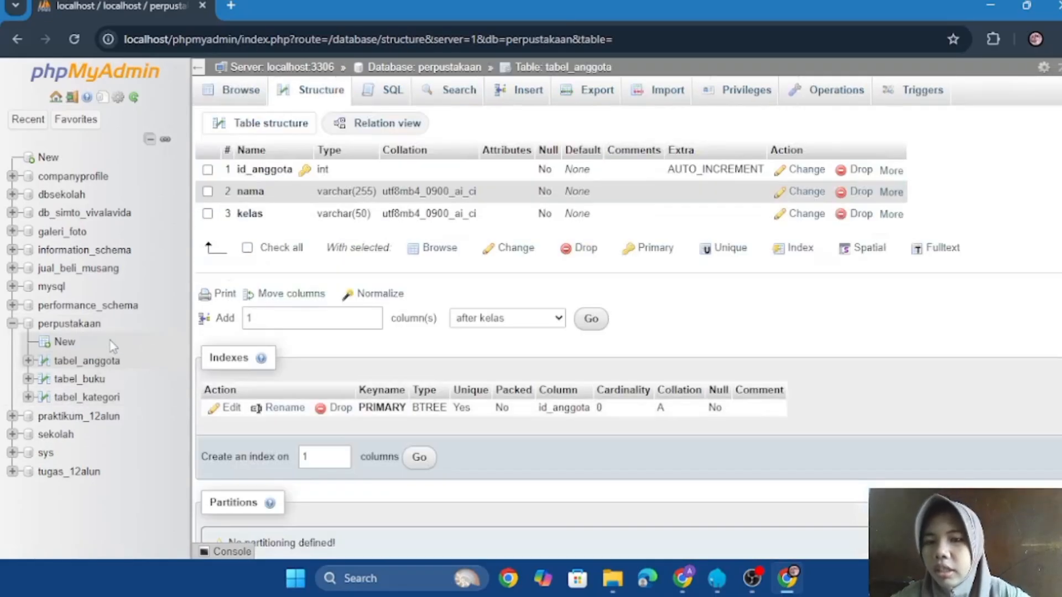
# Start another table in the perpustakaan database and name it tabel_peminjaman
pyautogui.click(63, 343)
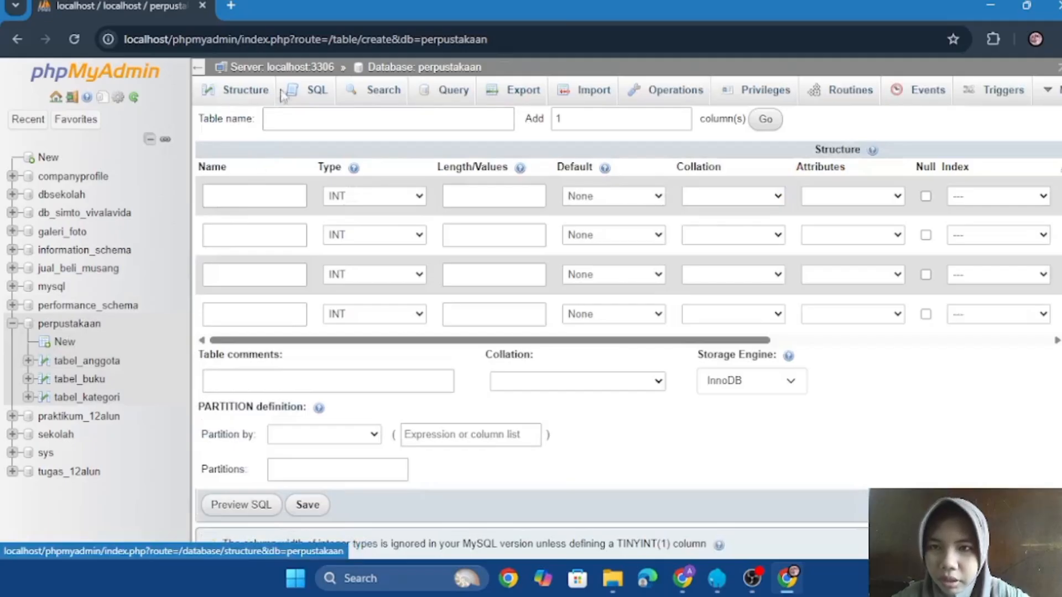
pyautogui.click(362, 119)
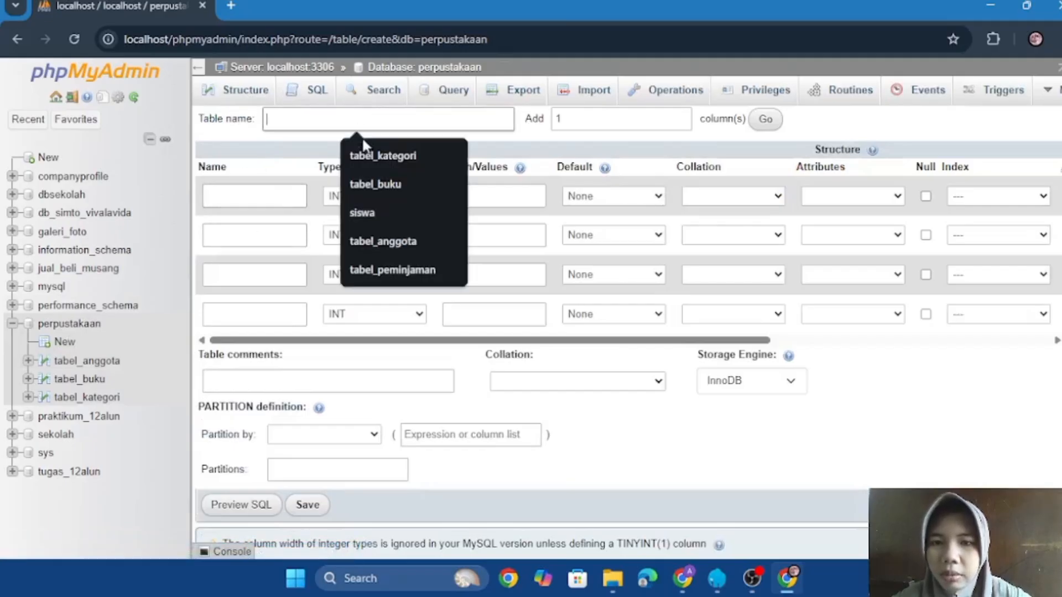
pyautogui.click(383, 269)
# Name the first column of tabel_peminjaman id_peminjaman and make it an auto-incrementing primary key
pyautogui.click(245, 198)
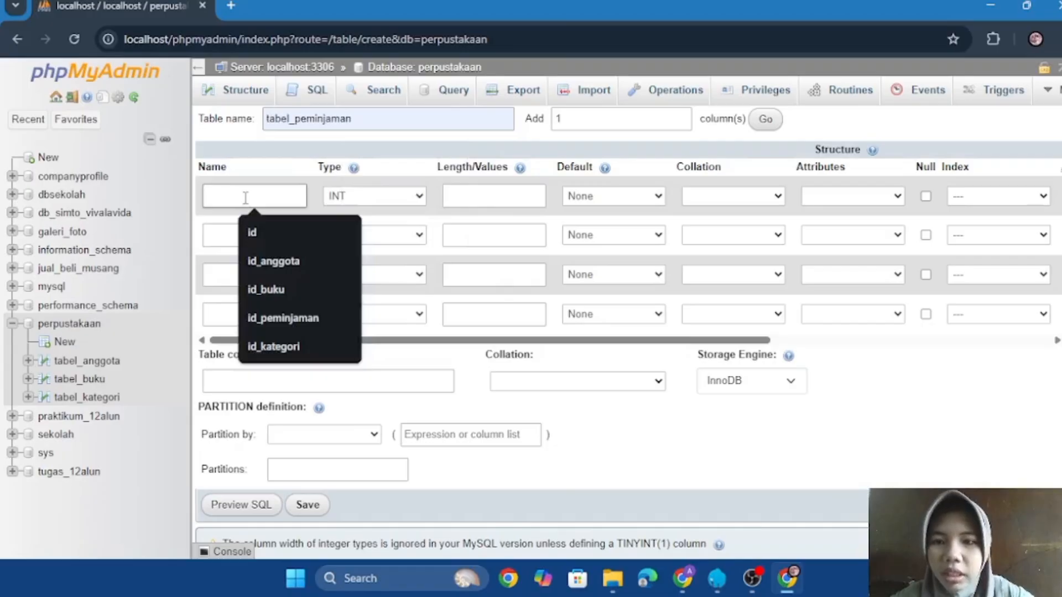
pyautogui.click(277, 322)
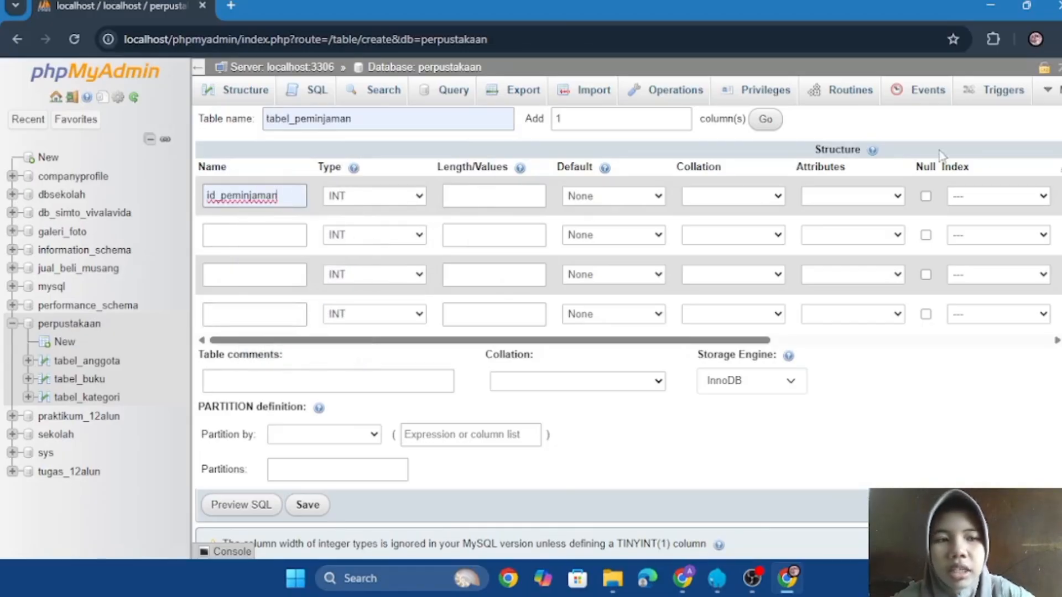
pyautogui.hscroll(3, 992, 196)
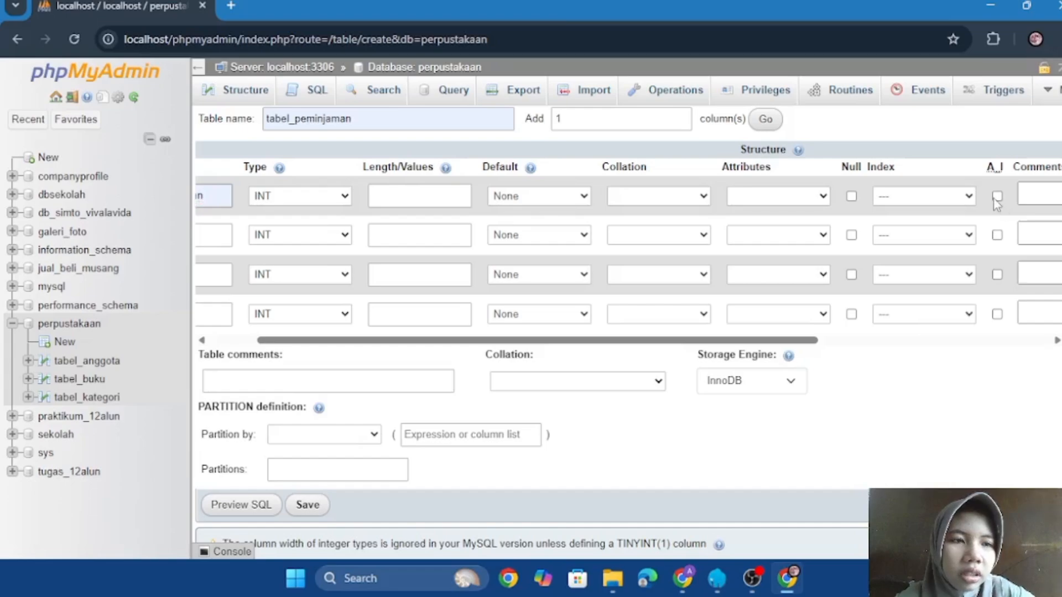
pyautogui.click(997, 196)
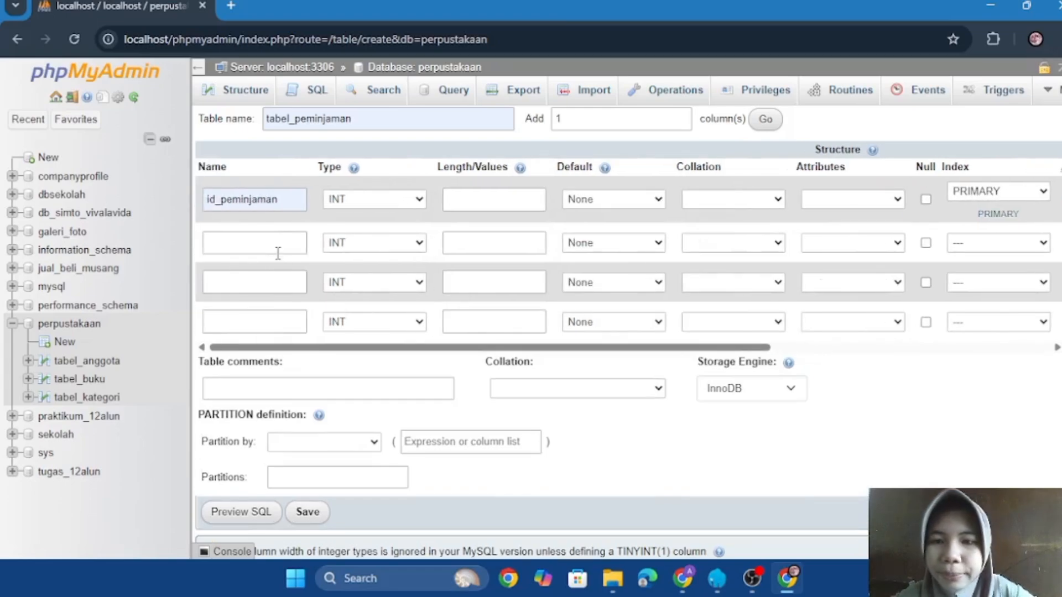
# Name the second, third and fourth columns of tabel_peminjaman id_buku, id_anggota and tanggal_pinjam
pyautogui.click(278, 254)
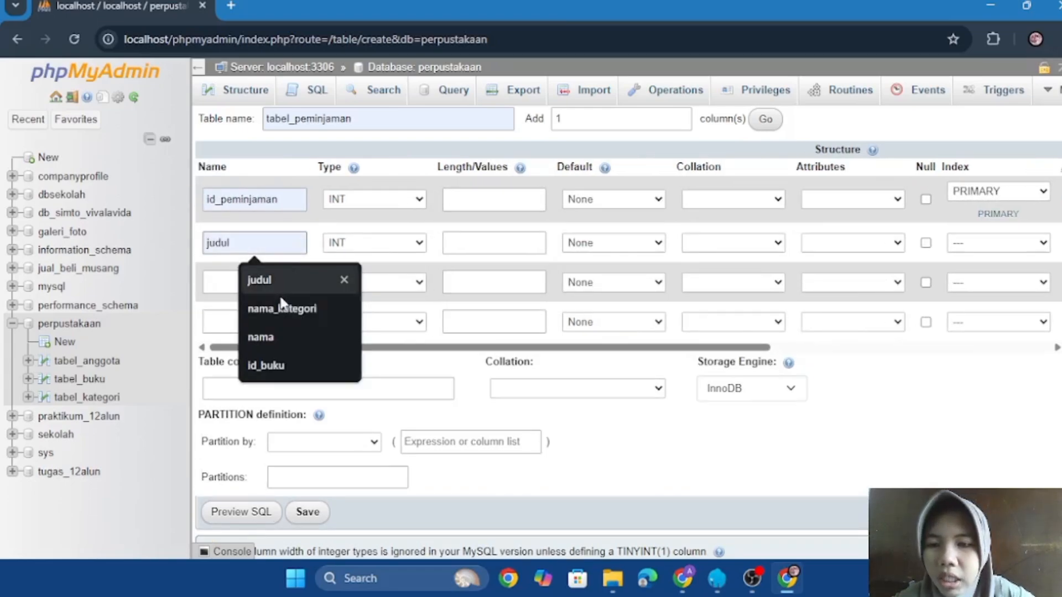
pyautogui.click(292, 362)
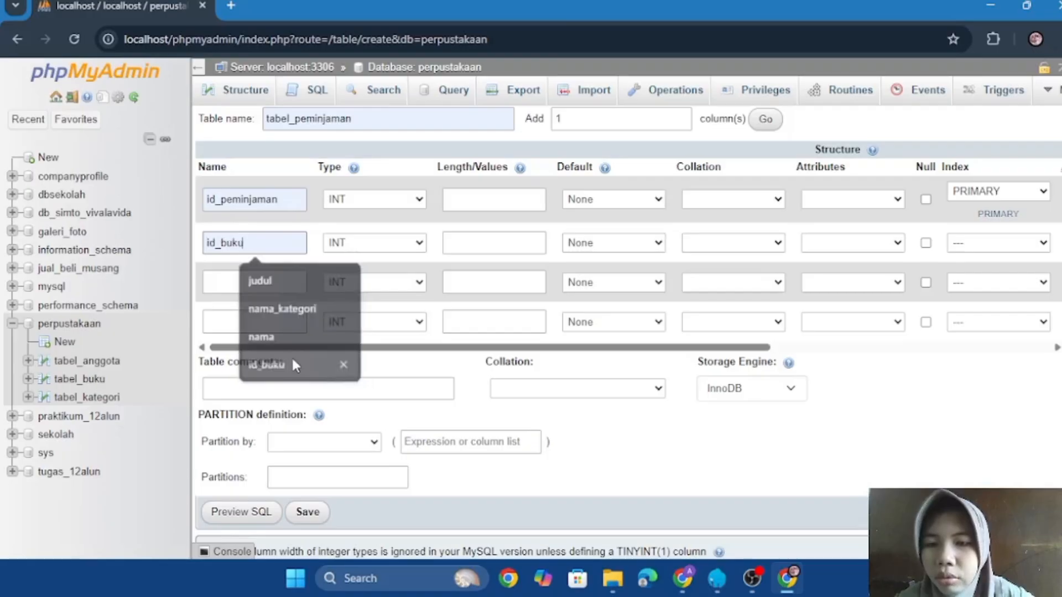
pyautogui.click(283, 286)
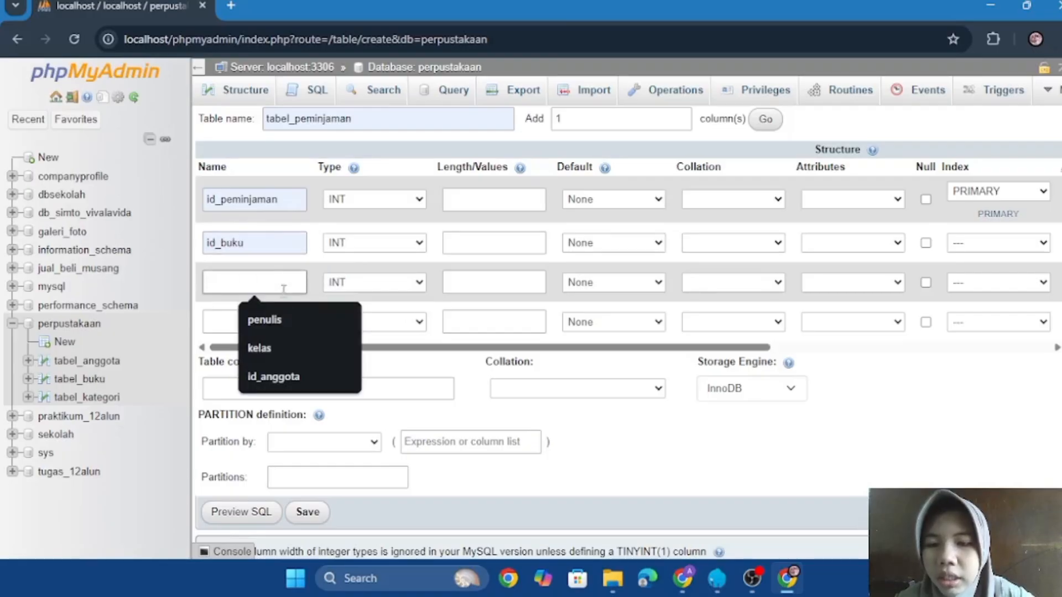
pyautogui.click(332, 374)
pyautogui.click(268, 321)
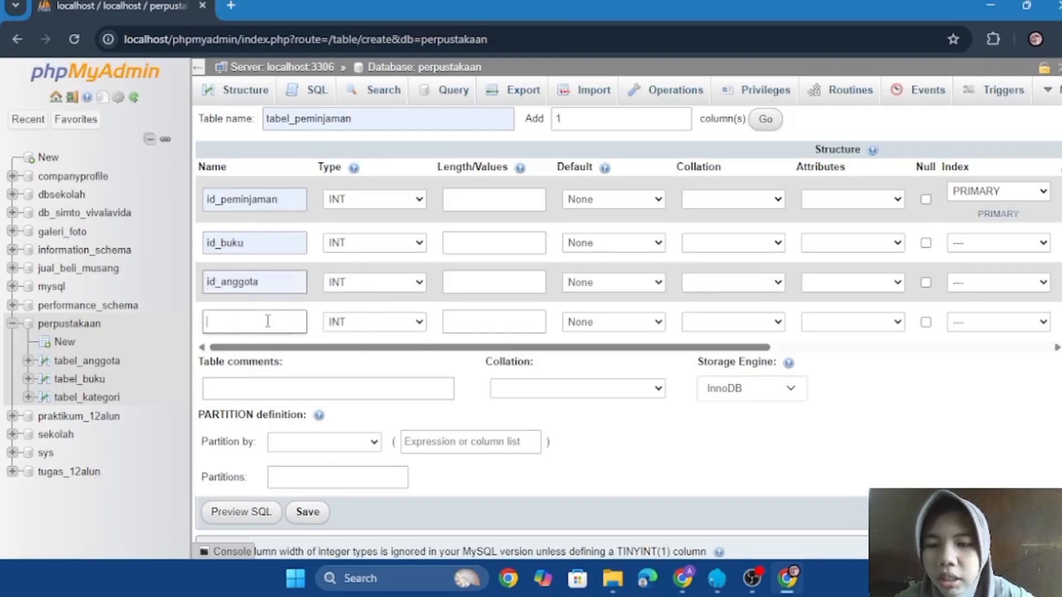
pyautogui.click(282, 390)
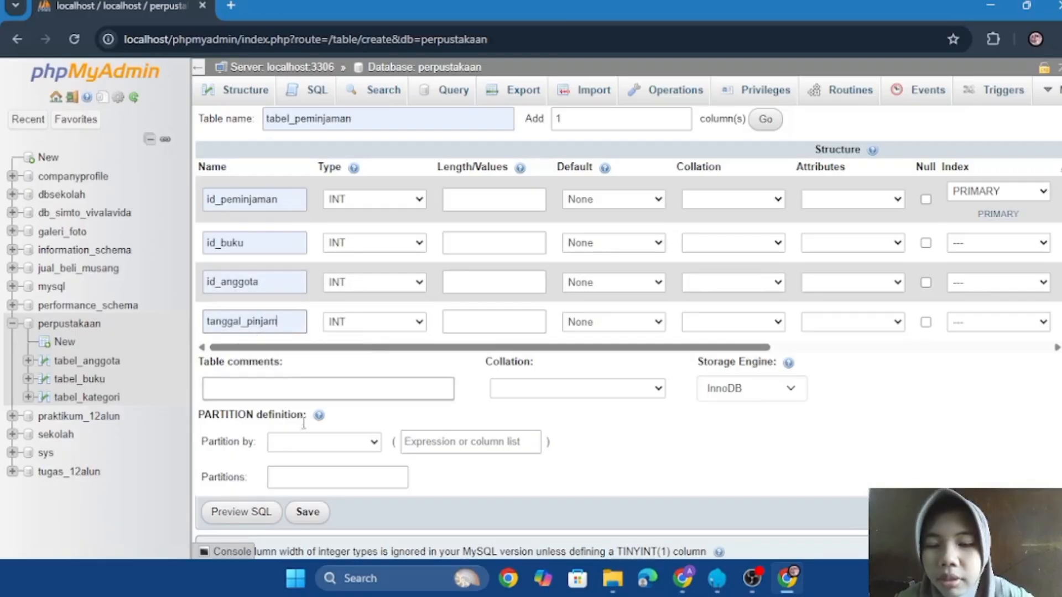
# Add one more column to tabel_peminjaman and name it tanggal_kembali
pyautogui.scroll(-1, 588, 434)
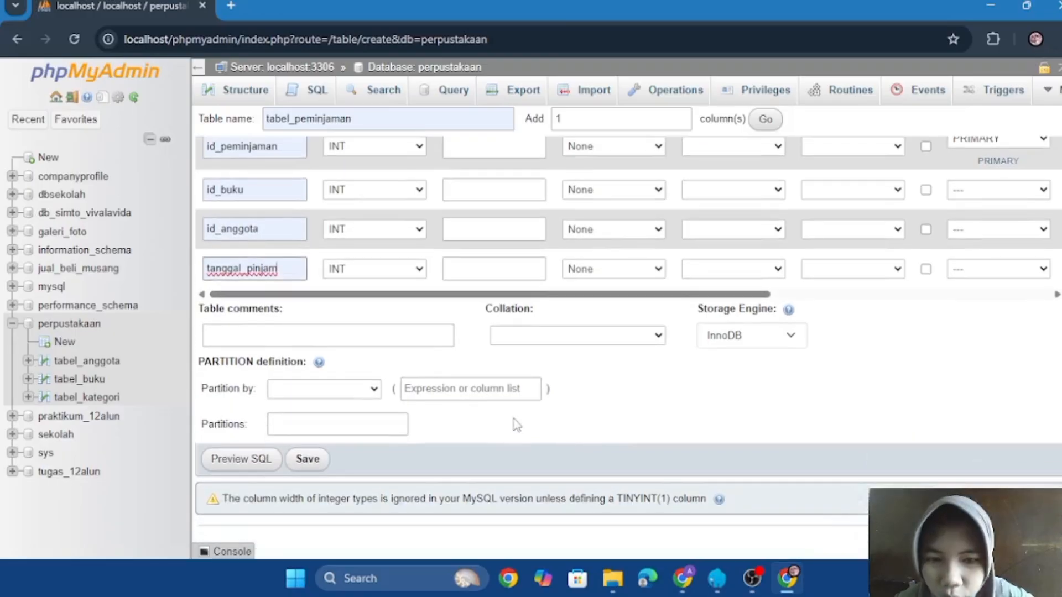
pyautogui.scroll(1, 530, 416)
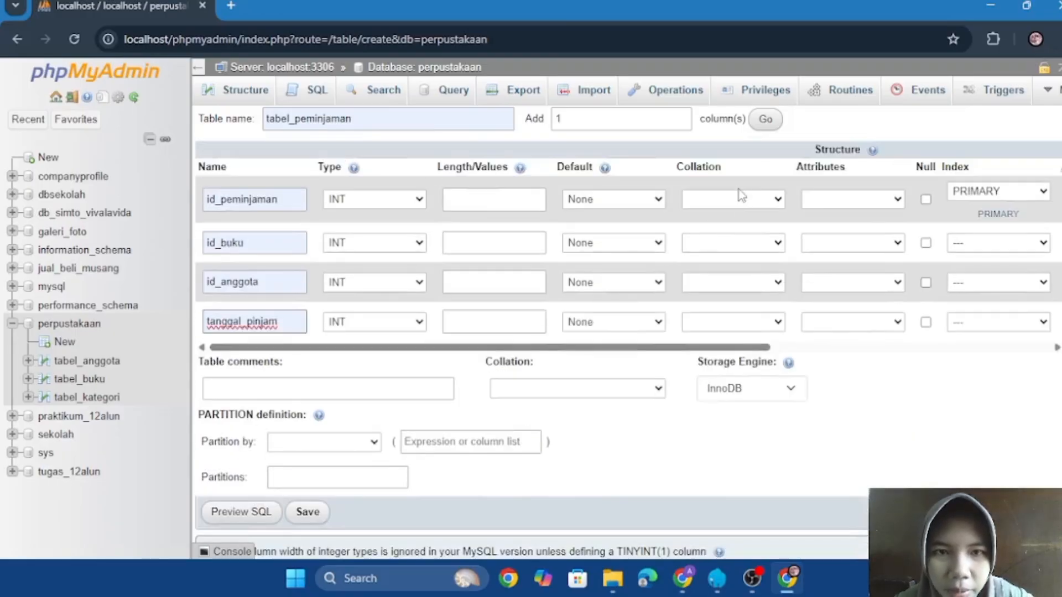
pyautogui.click(765, 119)
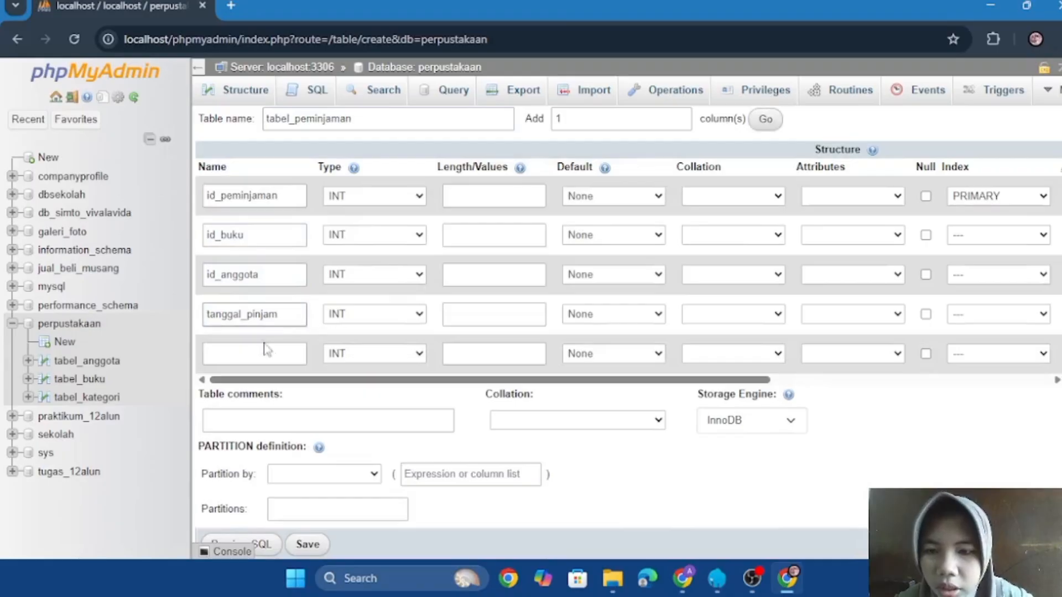
pyautogui.click(265, 353)
pyautogui.click(268, 419)
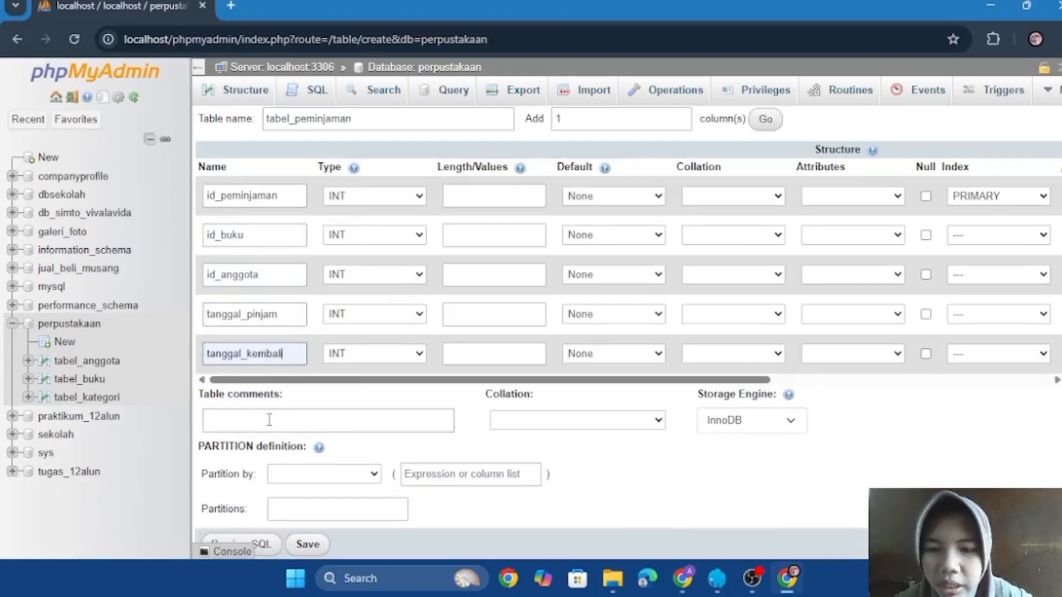
# Set the type of tanggal_pinjam and tanggal_kembali to DATE and save the table
pyautogui.click(413, 317)
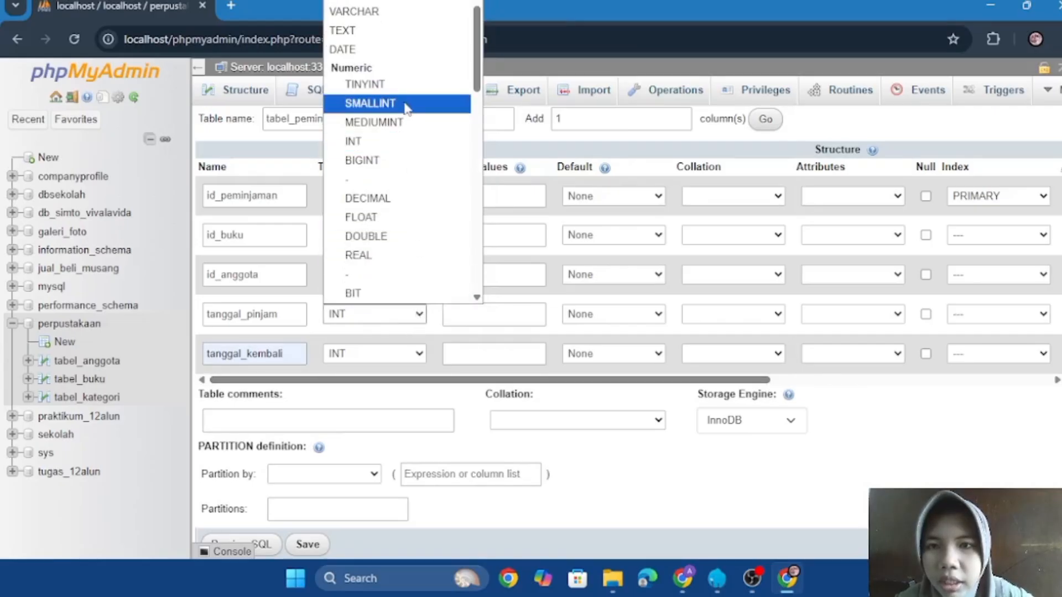
pyautogui.click(396, 53)
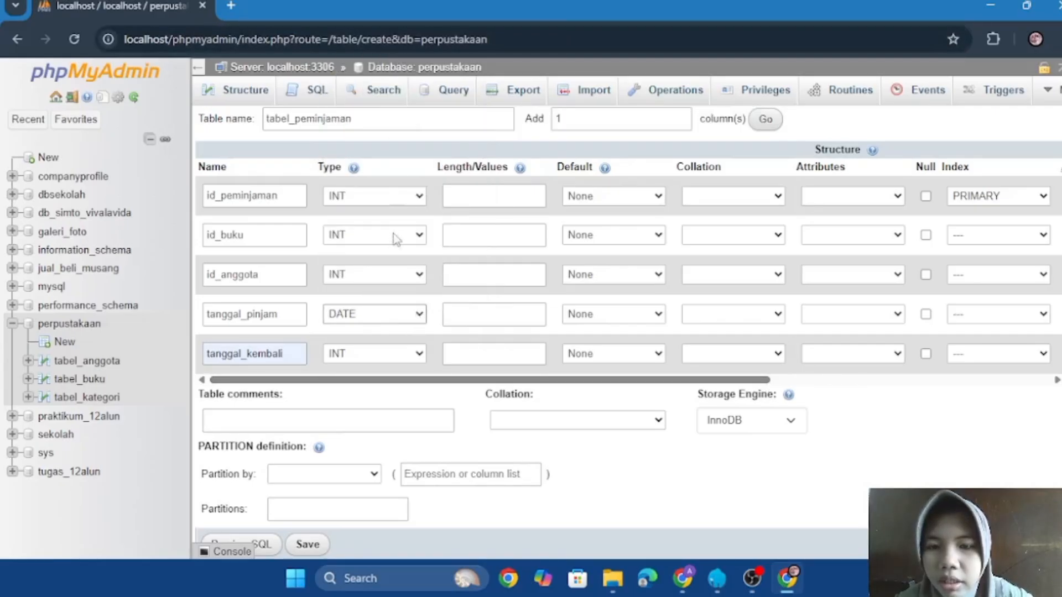
pyautogui.click(376, 355)
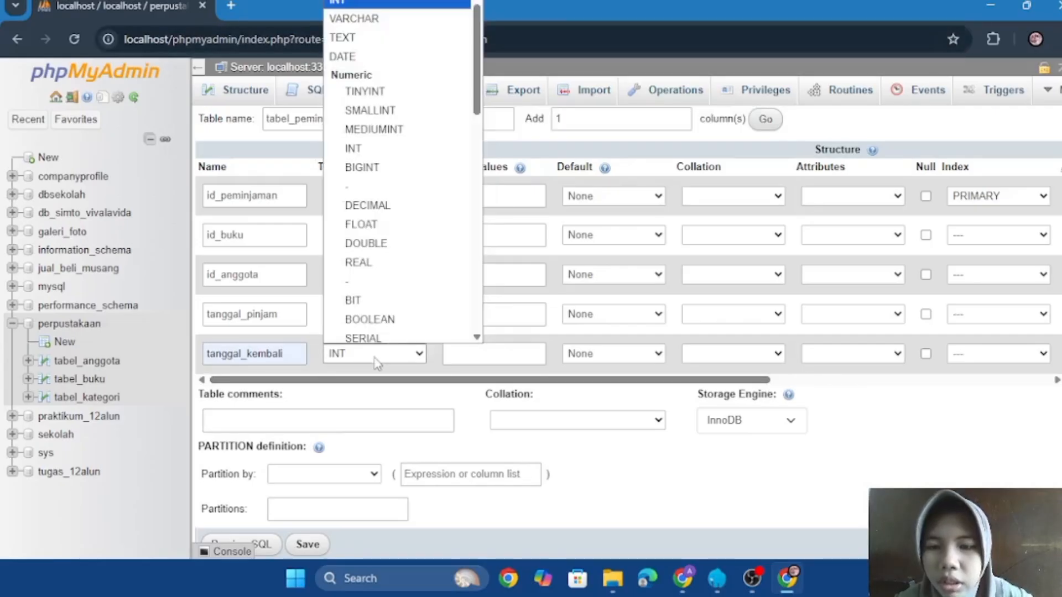
pyautogui.click(402, 51)
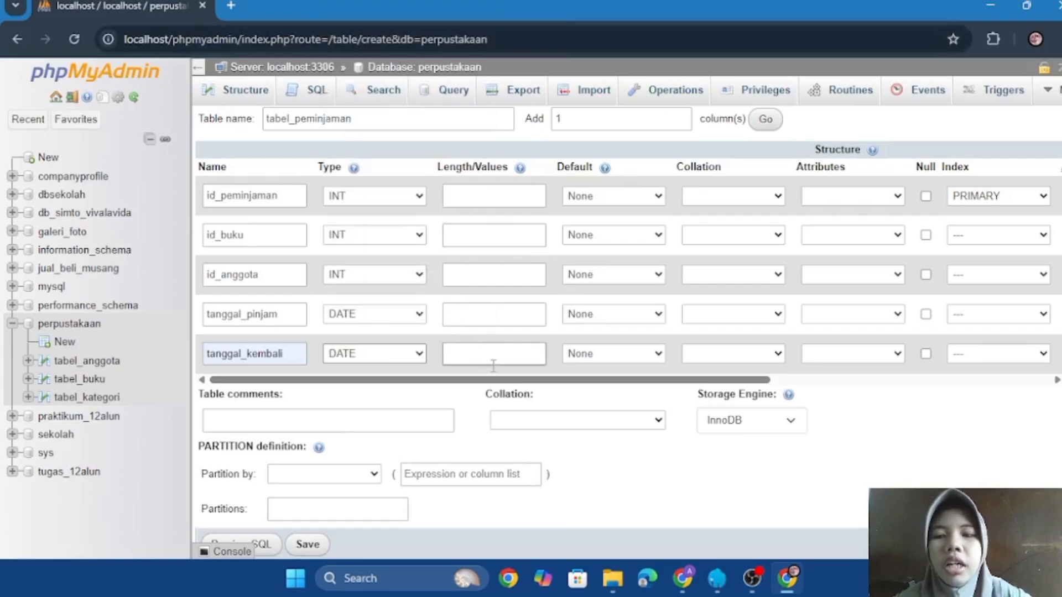
pyautogui.scroll(-1, 360, 449)
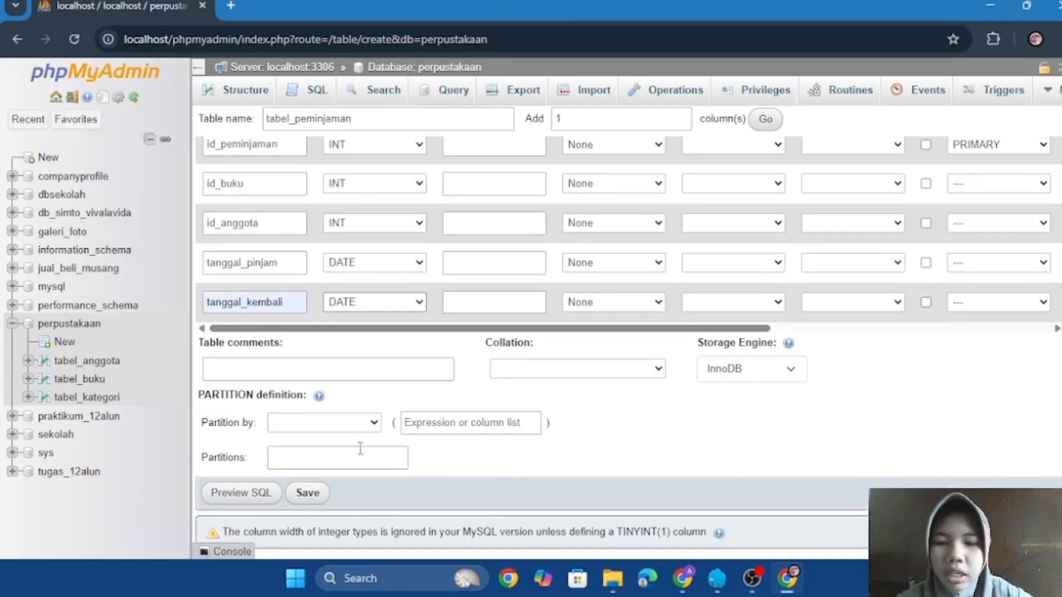
pyautogui.click(317, 495)
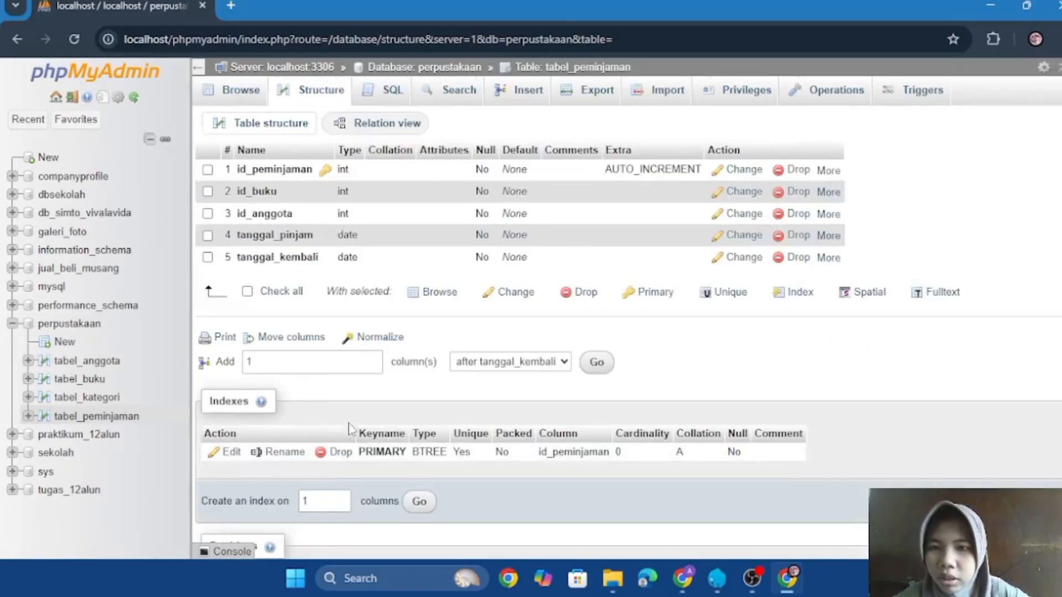
# Open the SQL query editor for tabel_kategori in the perpustakaan database
pyautogui.click(86, 366)
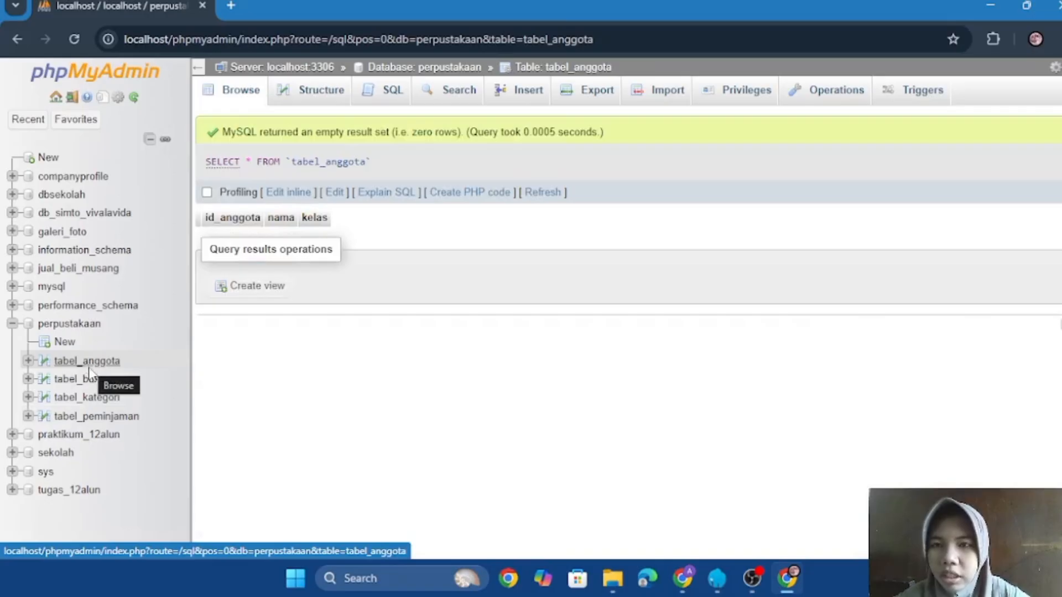
pyautogui.click(94, 398)
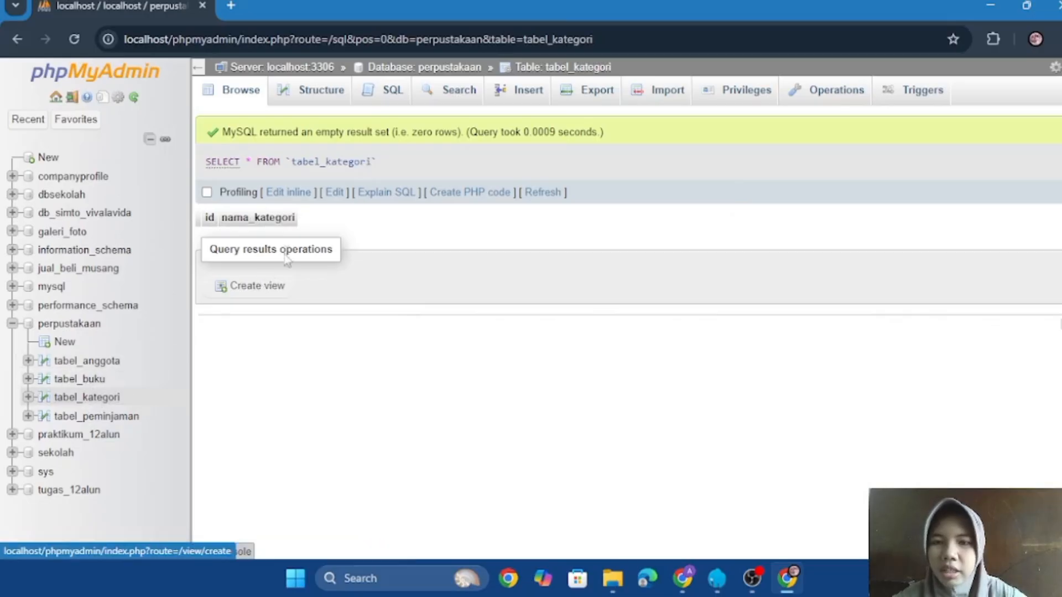
pyautogui.click(394, 89)
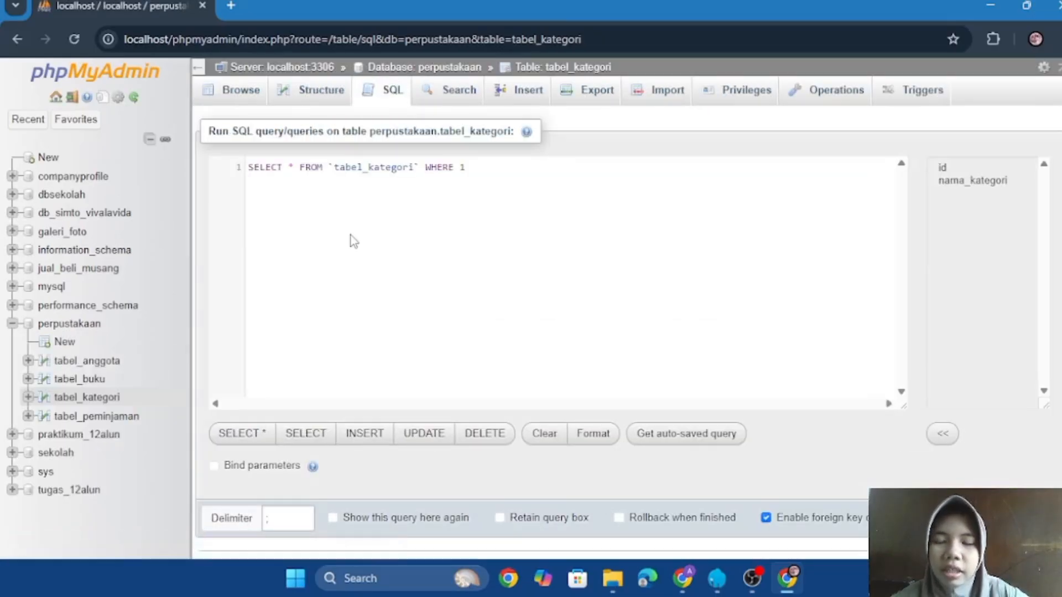
# Replace the default query with the INSERT INTO kategori statement from the clipboard history, adding Novel, Komik, Pelajaran and Biografi as nama_kategori values
pyautogui.moveTo(289, 203); pyautogui.dragTo(264, 153)
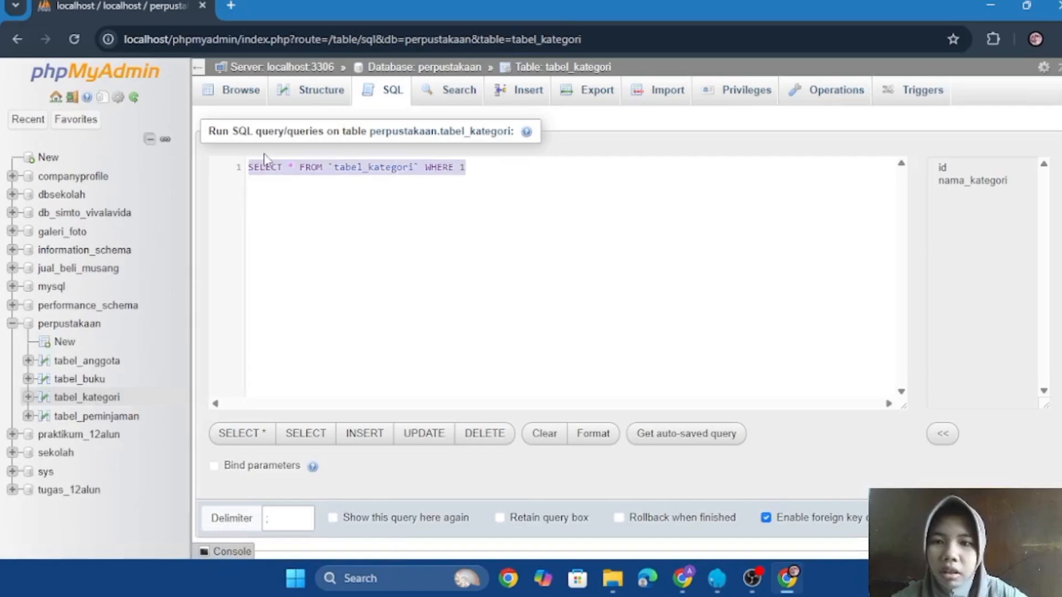
pyautogui.press('super+v')
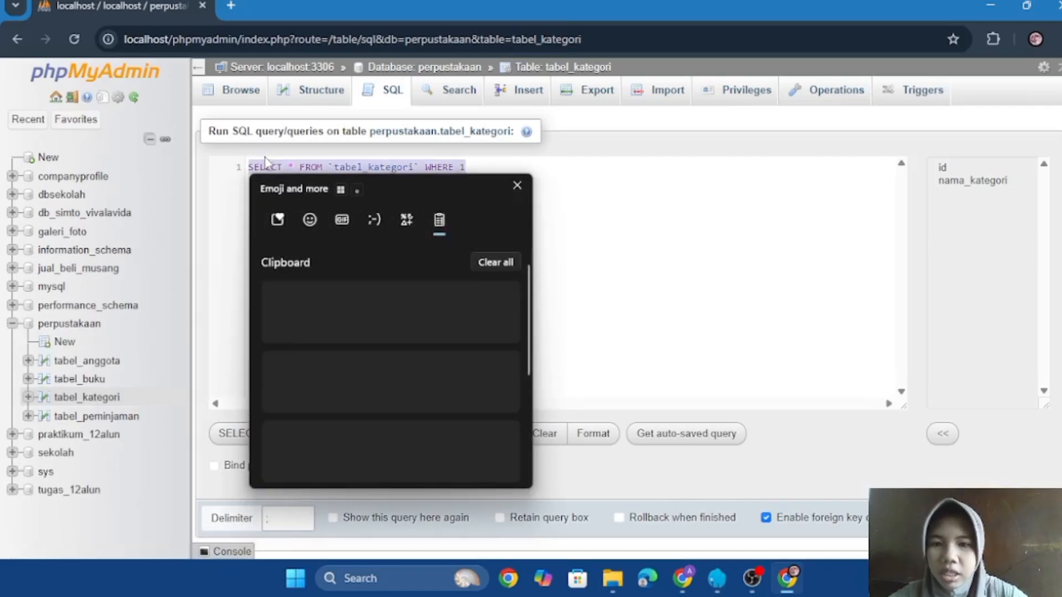
pyautogui.scroll(-1, 374, 369)
pyautogui.scroll(-2, 374, 369)
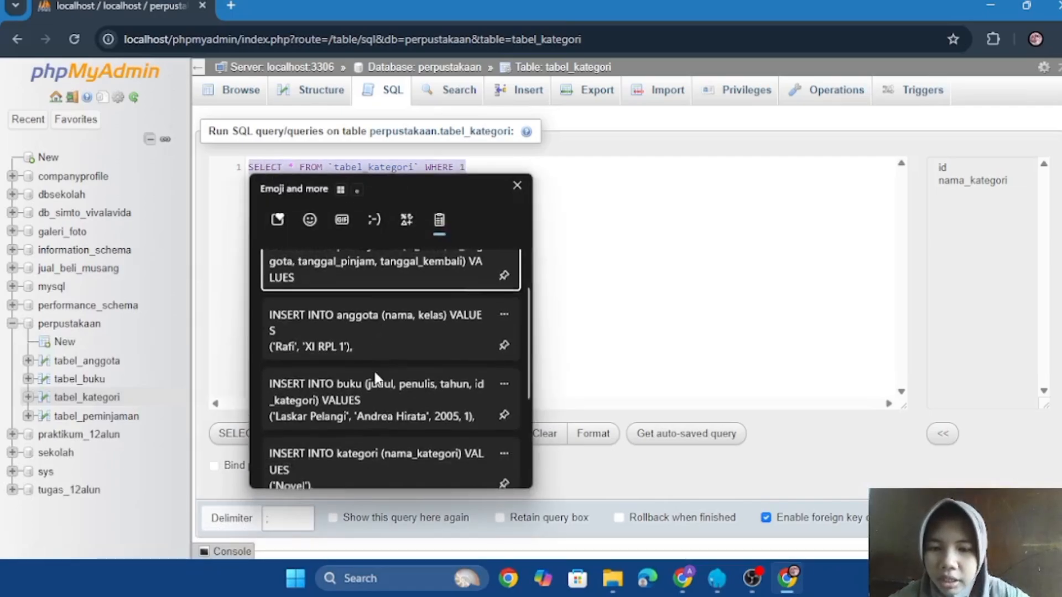
pyautogui.click(364, 435)
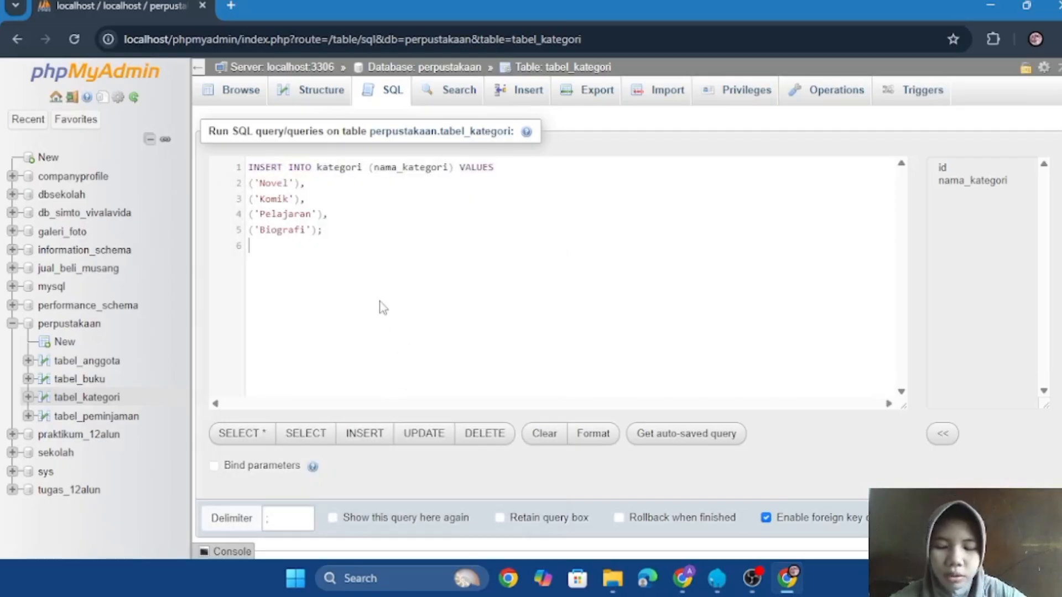
# Try to run the whole INSERT statement against kategori
pyautogui.hotkey('ctrl', 'a')
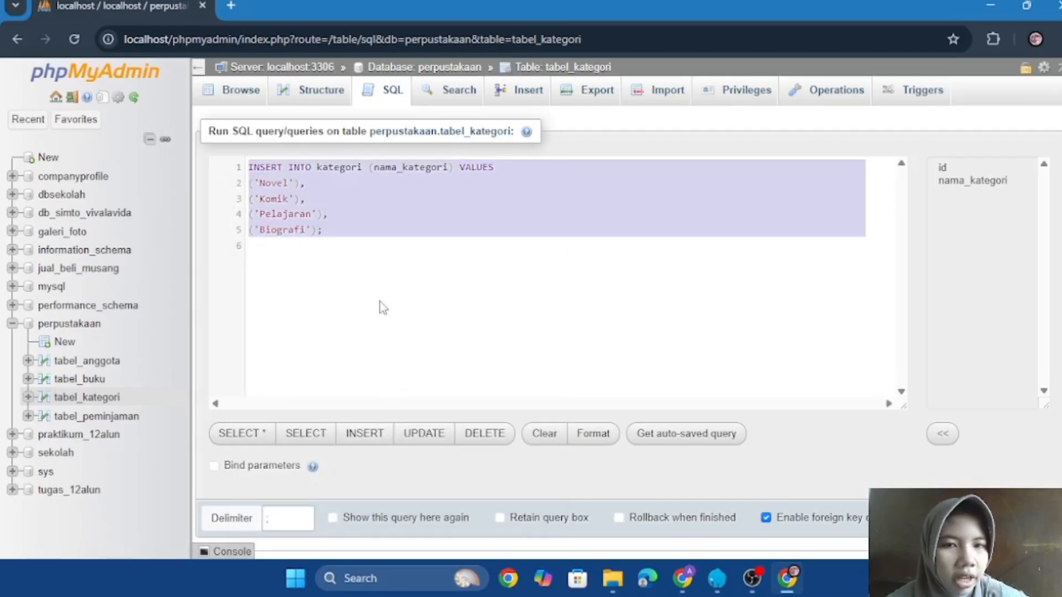
pyautogui.hotkey('ctrl', 'Return')
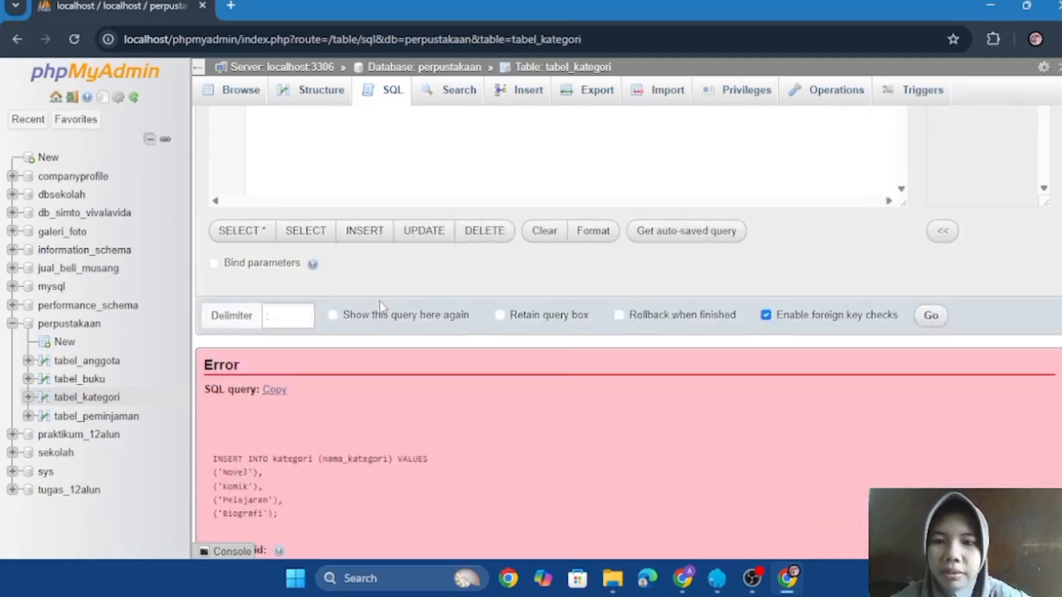
pyautogui.scroll(5, 409, 257)
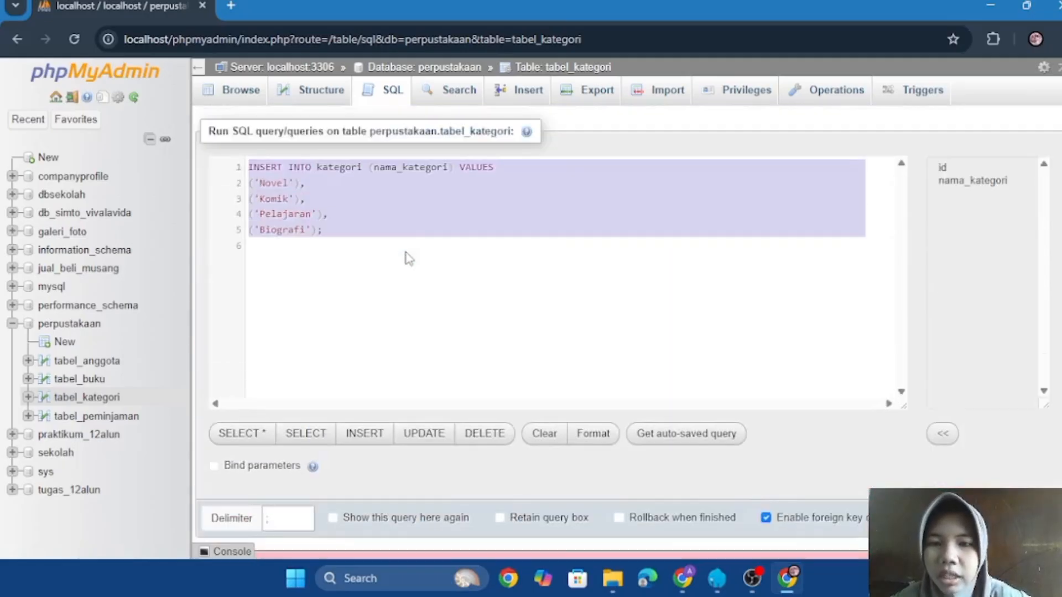
# Change the target table in the INSERT statement from kategori to tabel_kategori
pyautogui.click(319, 169)
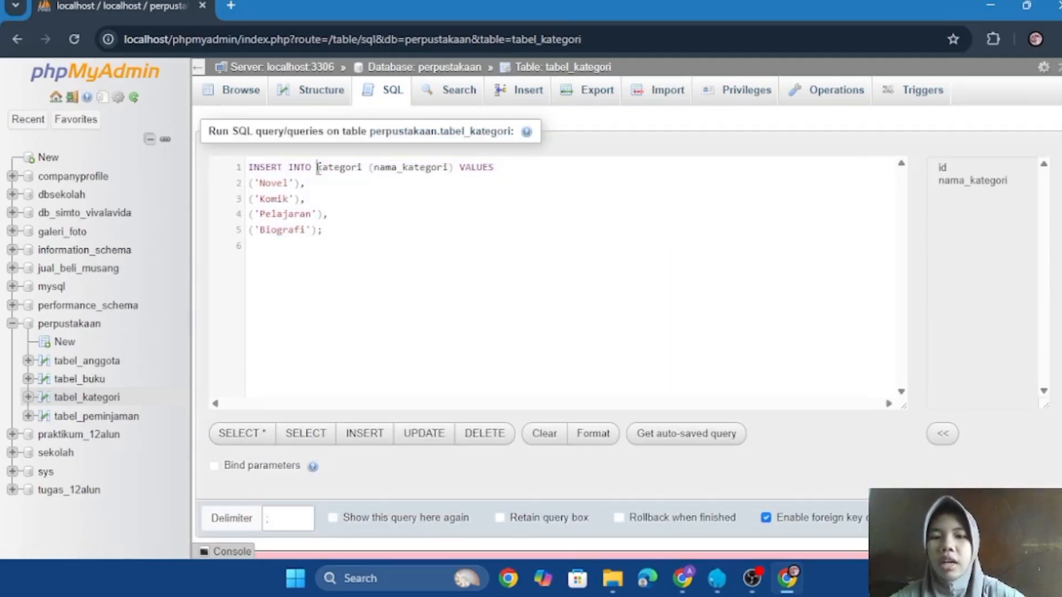
pyautogui.write('t')
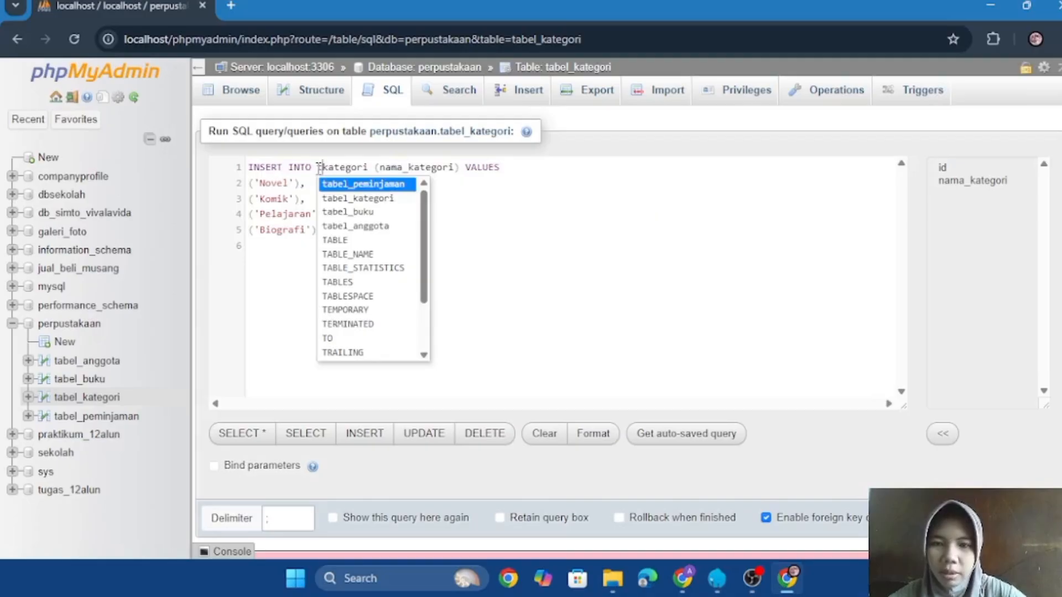
pyautogui.click(345, 200)
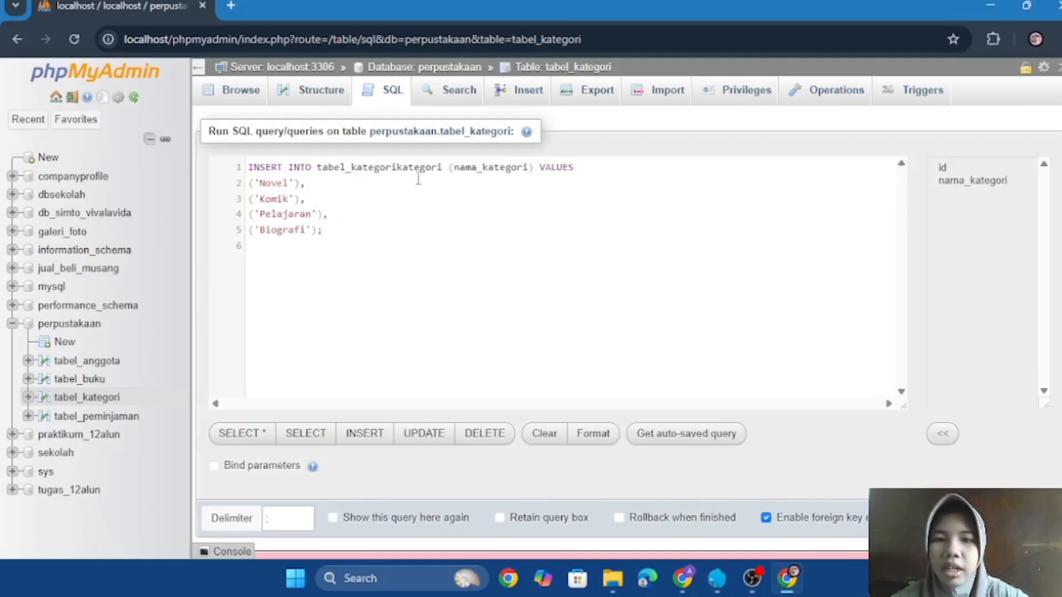
pyautogui.moveTo(443, 166); pyautogui.dragTo(396, 167)
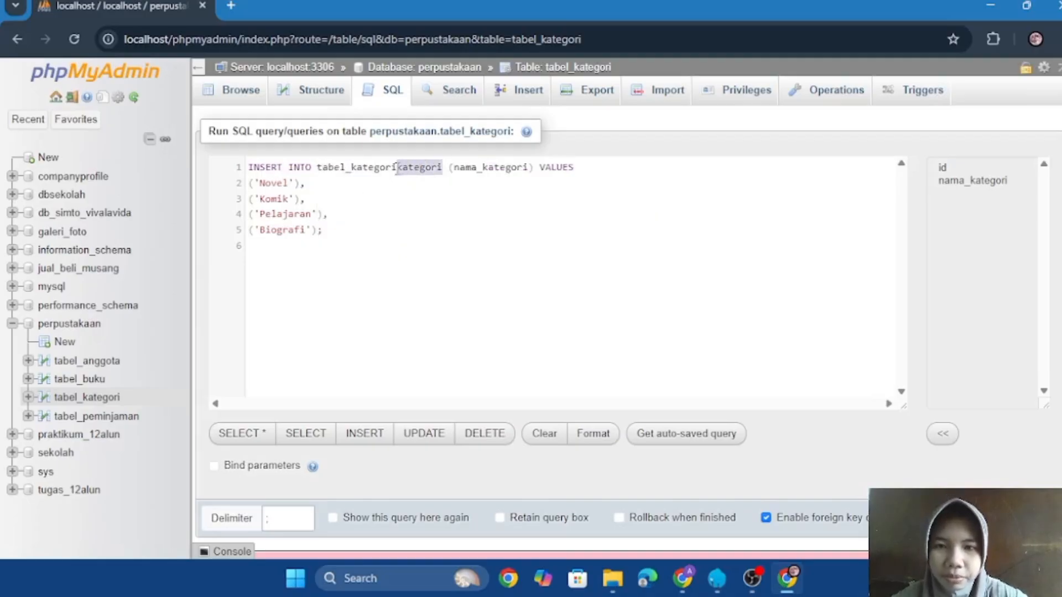
pyautogui.press('BackSpace')
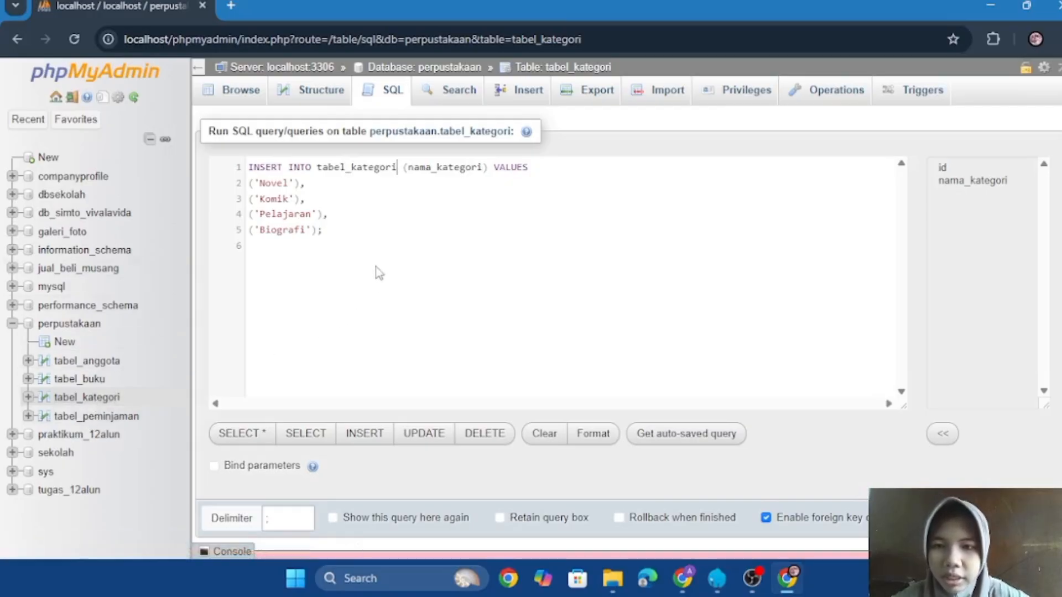
# Run the whole corrected INSERT statement to add Novel, Komik, Pelajaran and Biografi to tabel_kategori
pyautogui.click(370, 250)
pyautogui.hotkey('ctrl', 'a')
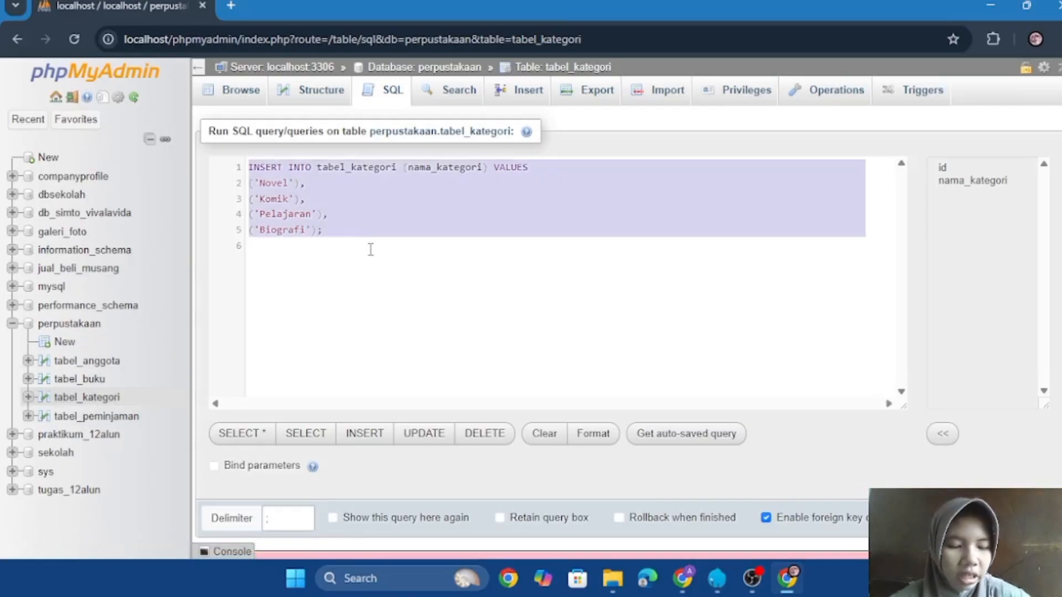
pyautogui.hotkey('ctrl', 'Return')
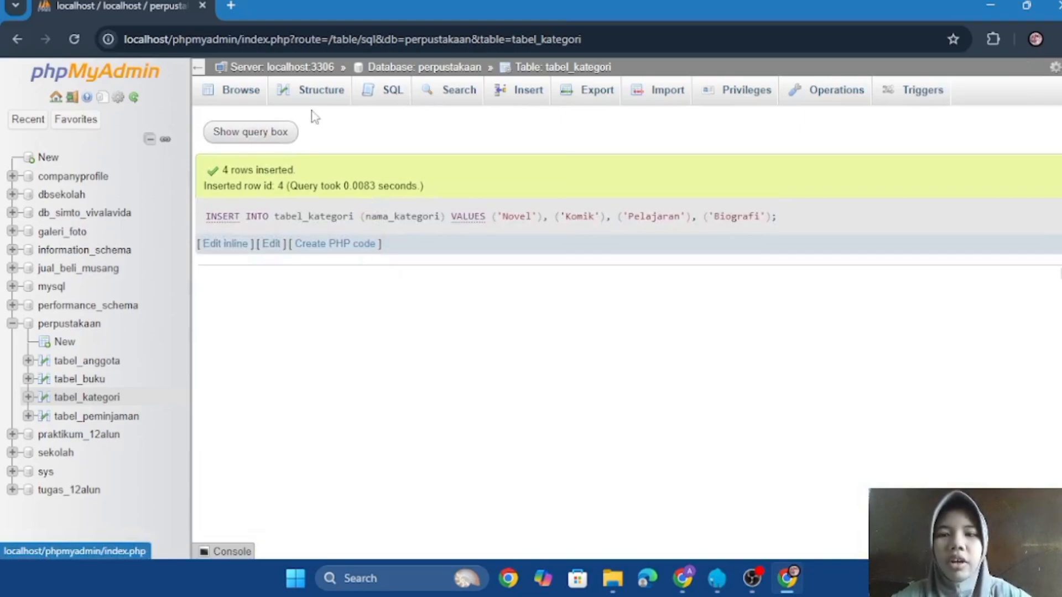
# Replace tabel_anggota's default SQL query with the INSERT INTO anggota statement from the clipboard history, adding members in XI RPL 1, XII TKJ 2 and X RPL 3
pyautogui.click(97, 369)
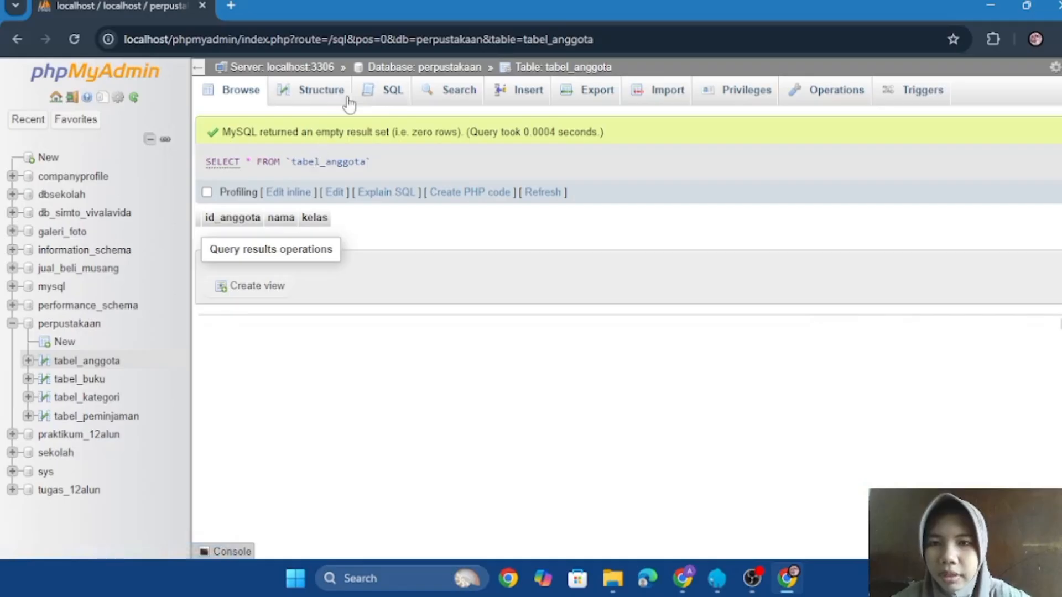
pyautogui.click(389, 99)
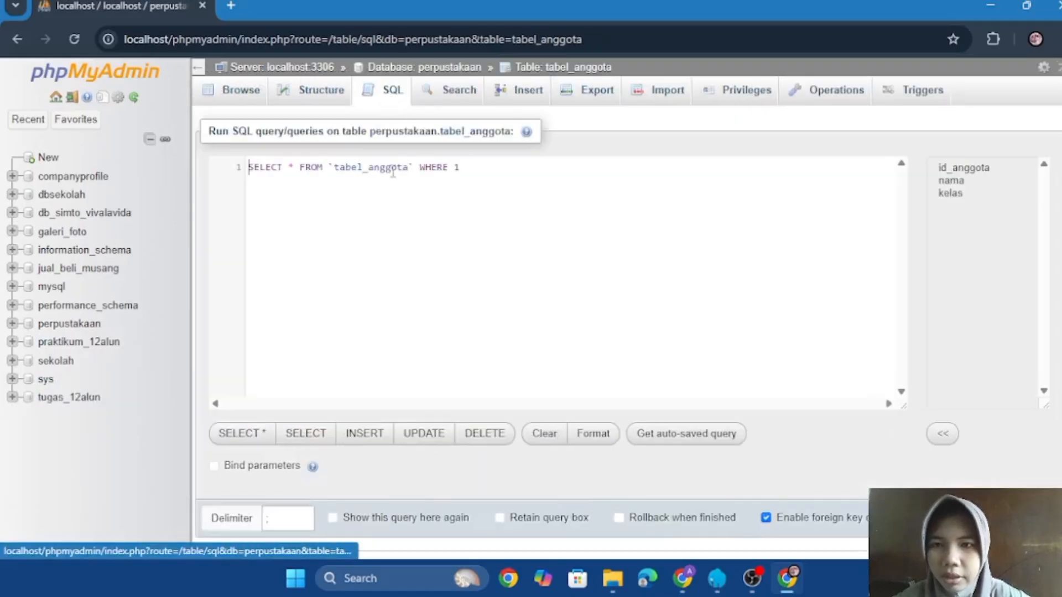
pyautogui.click(492, 163)
pyautogui.hotkey('ctrl', 'a')
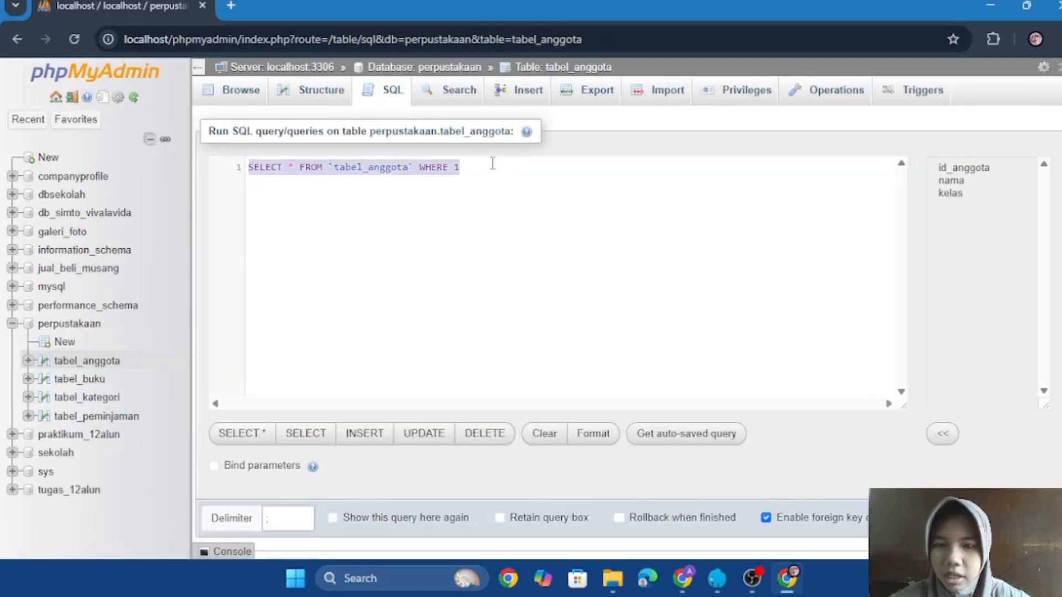
pyautogui.press('super+v')
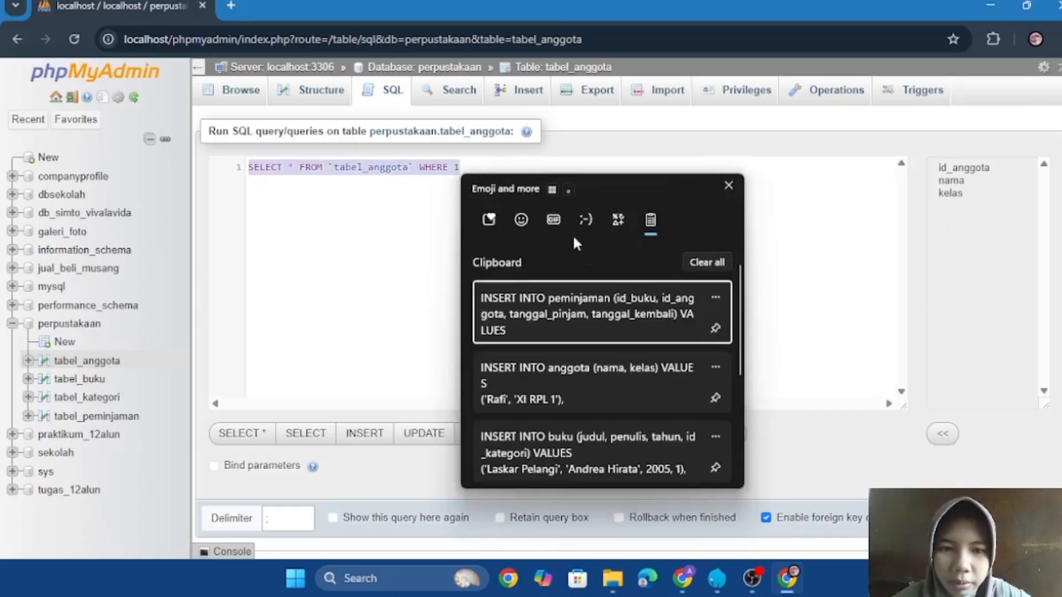
pyautogui.click(597, 358)
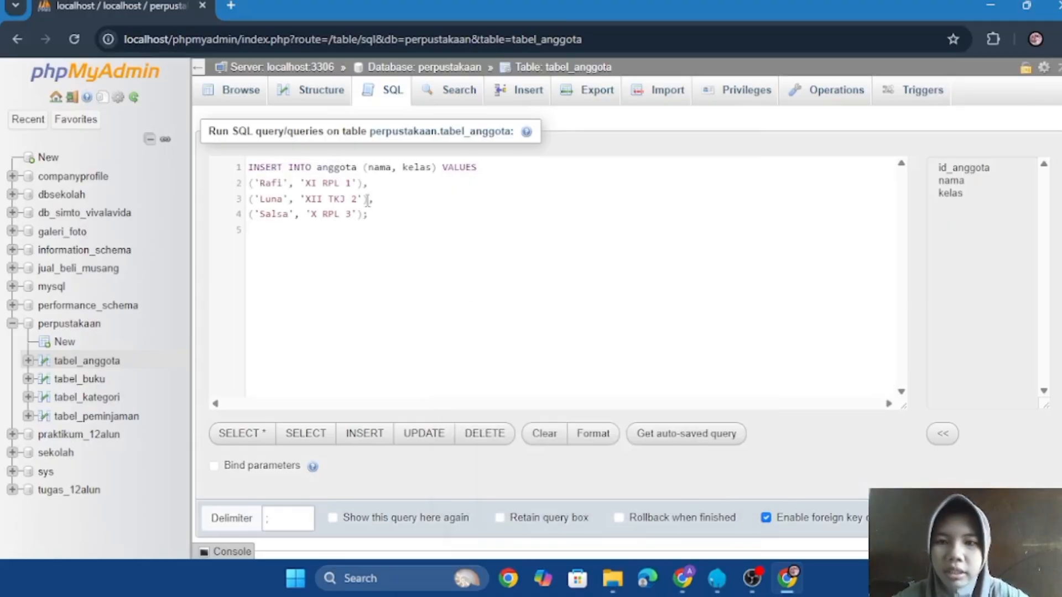
# Change the INSERT statement's target table from anggota to tabel_anggota and run the whole query
pyautogui.click(320, 168)
pyautogui.write('Tab')
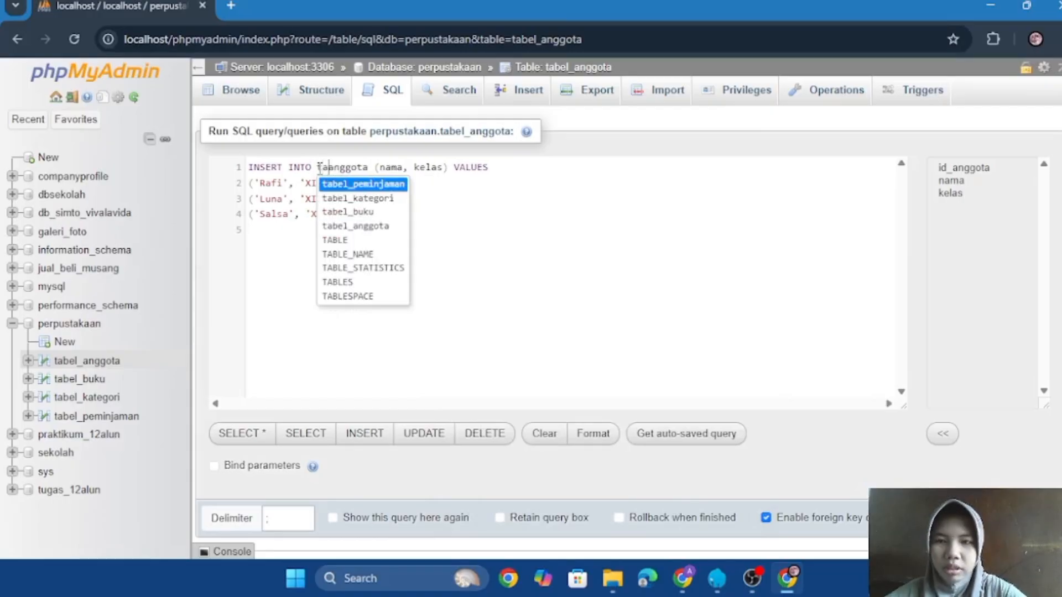
pyautogui.press('Down')
pyautogui.press('Down')
pyautogui.press('Down')
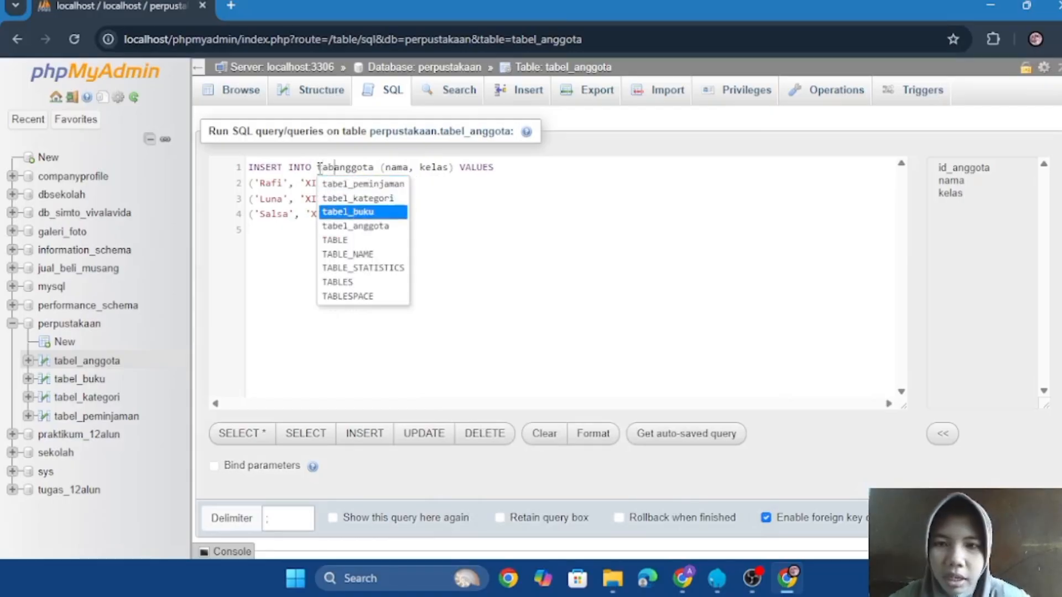
pyautogui.press('Return')
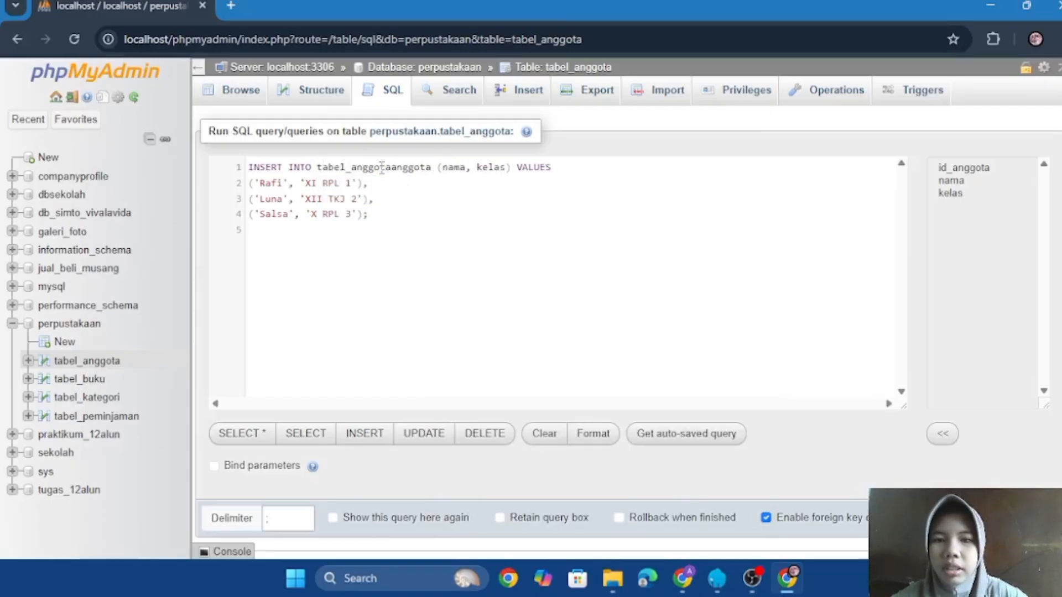
pyautogui.moveTo(391, 166); pyautogui.dragTo(434, 173)
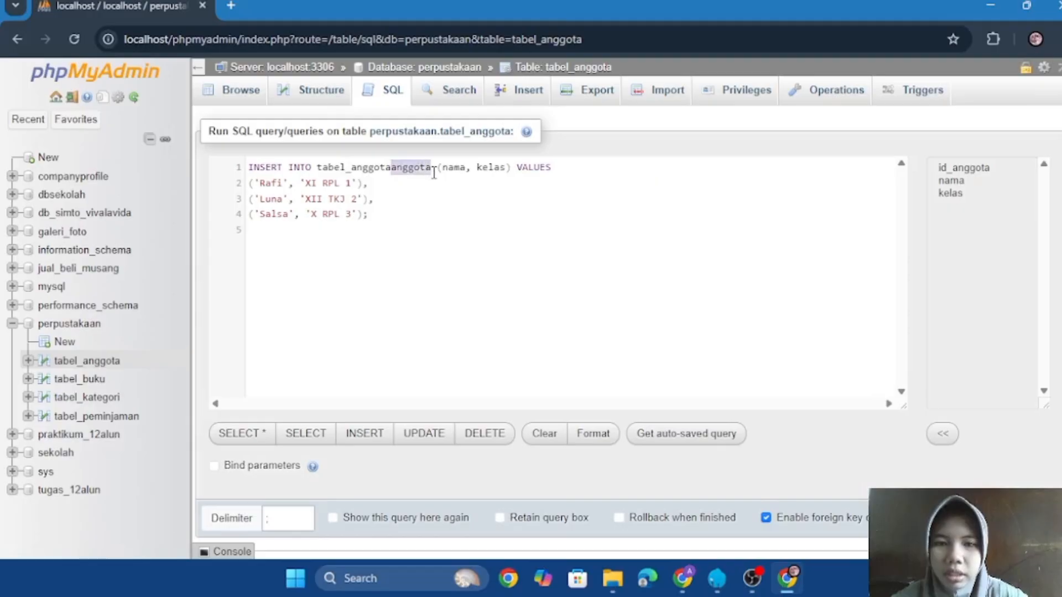
pyautogui.press('BackSpace')
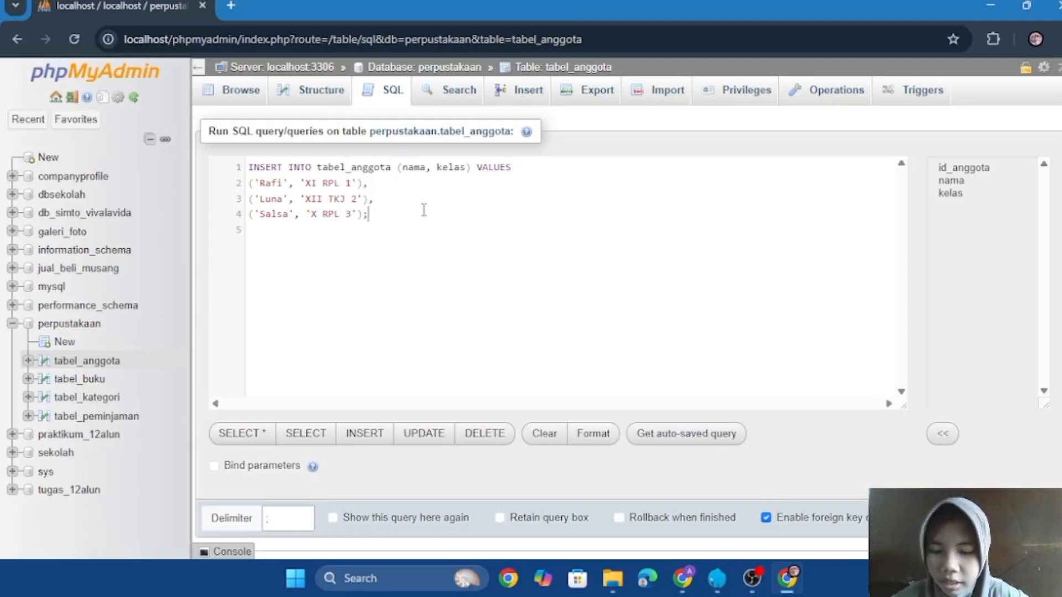
pyautogui.hotkey('ctrl', 'a')
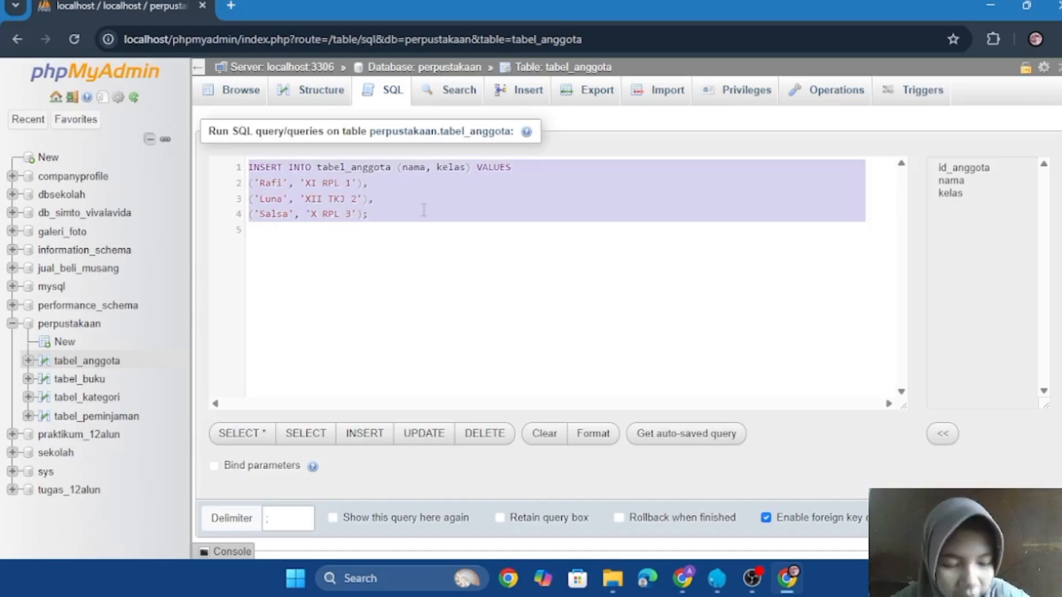
pyautogui.hotkey('ctrl', 'Return')
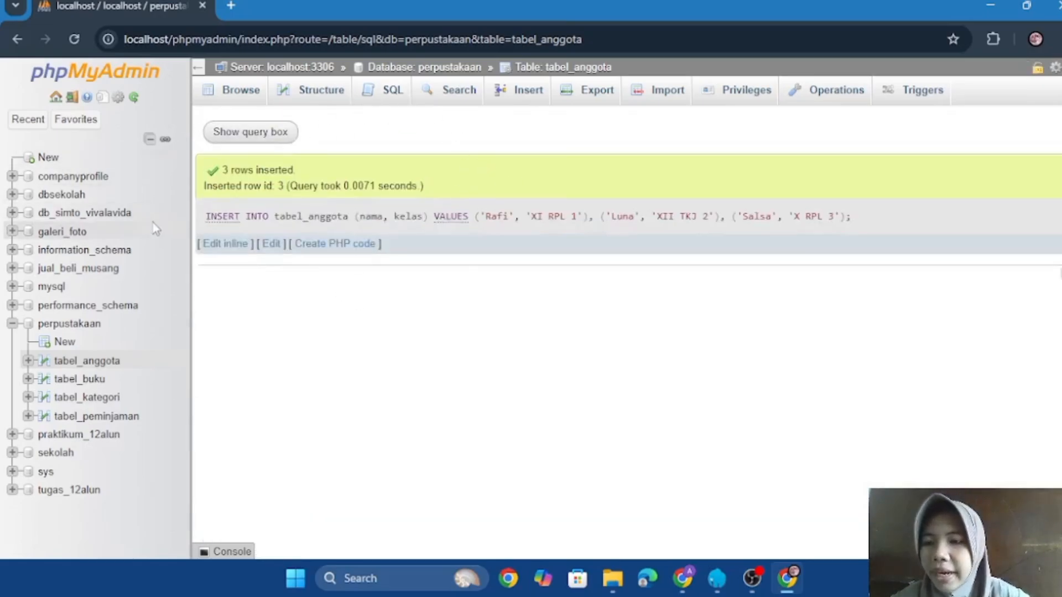
# Replace tabel_buku's default SQL query with the INSERT INTO buku statement from the clipboard history, covering judul, penulis, tahun and id_kategori
pyautogui.click(92, 385)
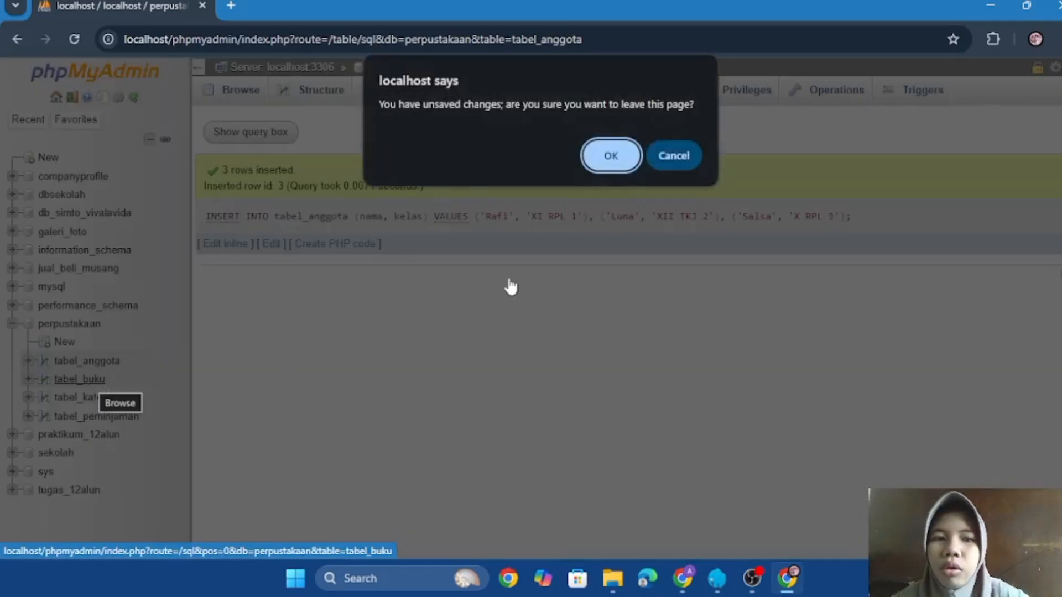
pyautogui.click(627, 157)
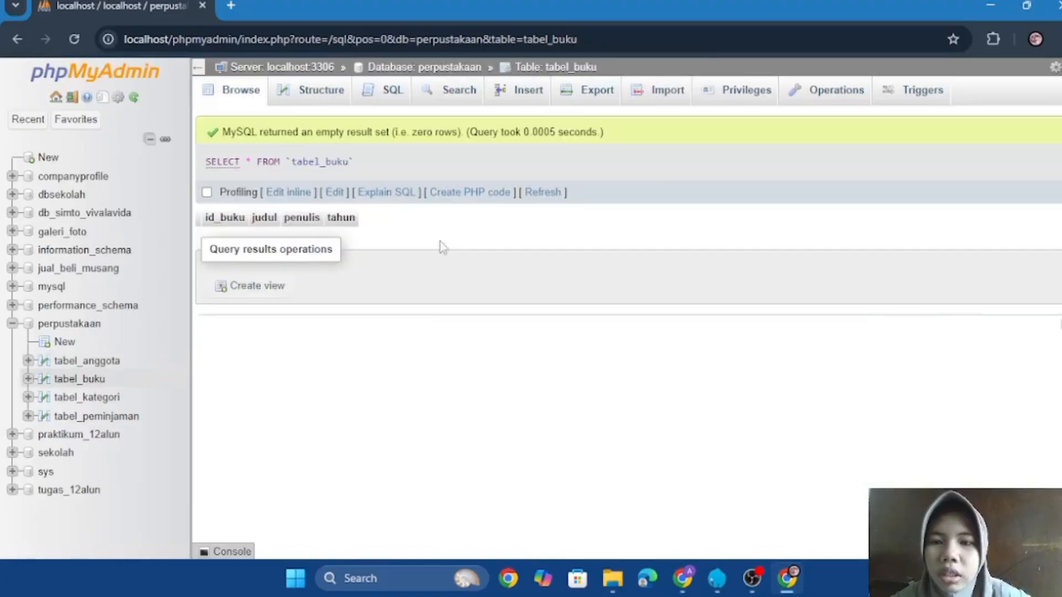
pyautogui.click(86, 381)
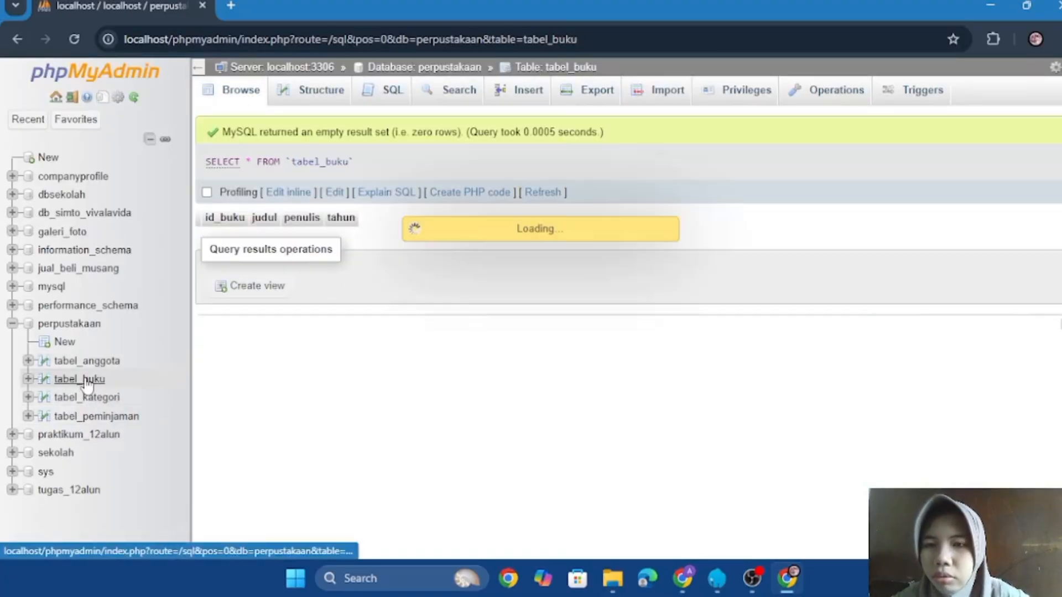
pyautogui.click(378, 94)
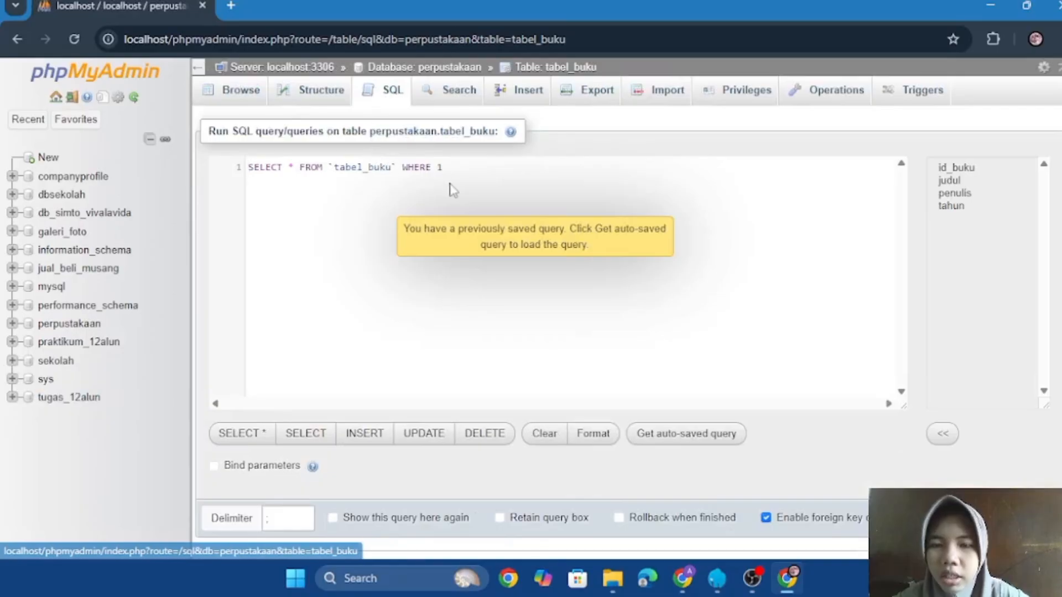
pyautogui.hotkey('ctrl', 'a')
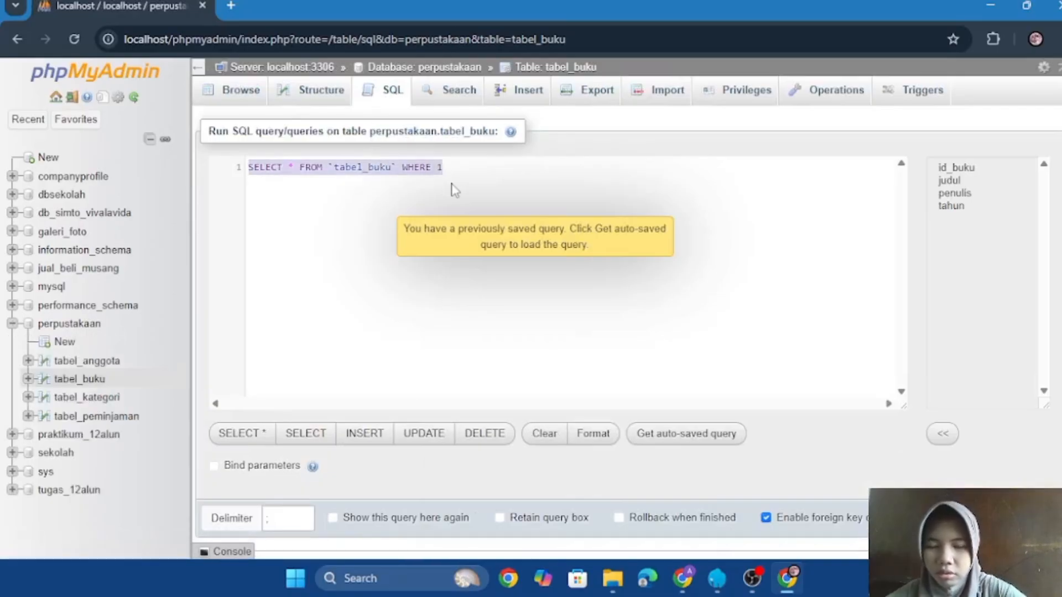
pyautogui.press('super+v')
pyautogui.scroll(-1, 576, 344)
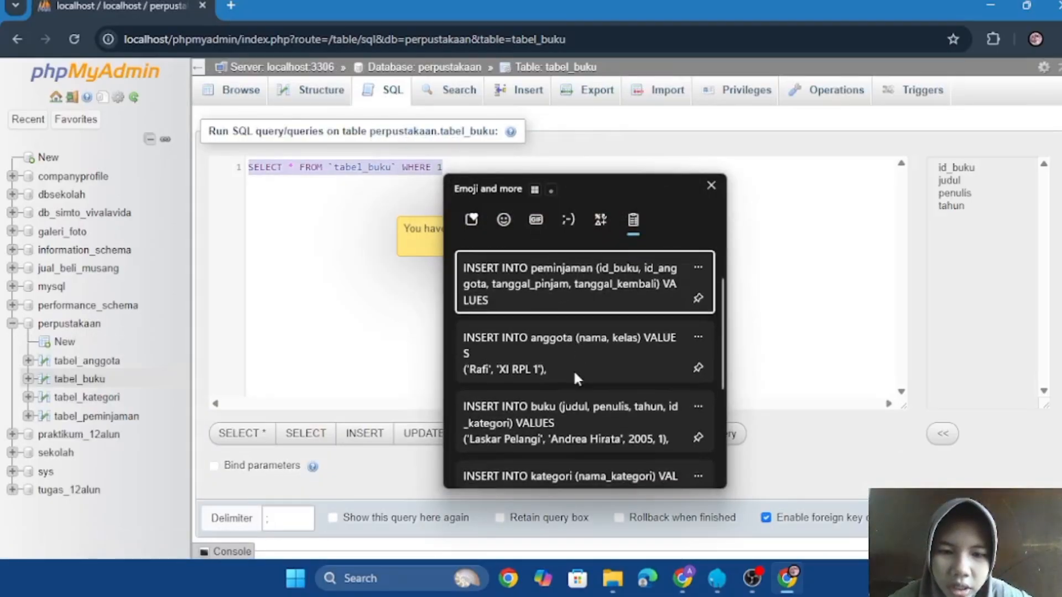
pyautogui.click(566, 410)
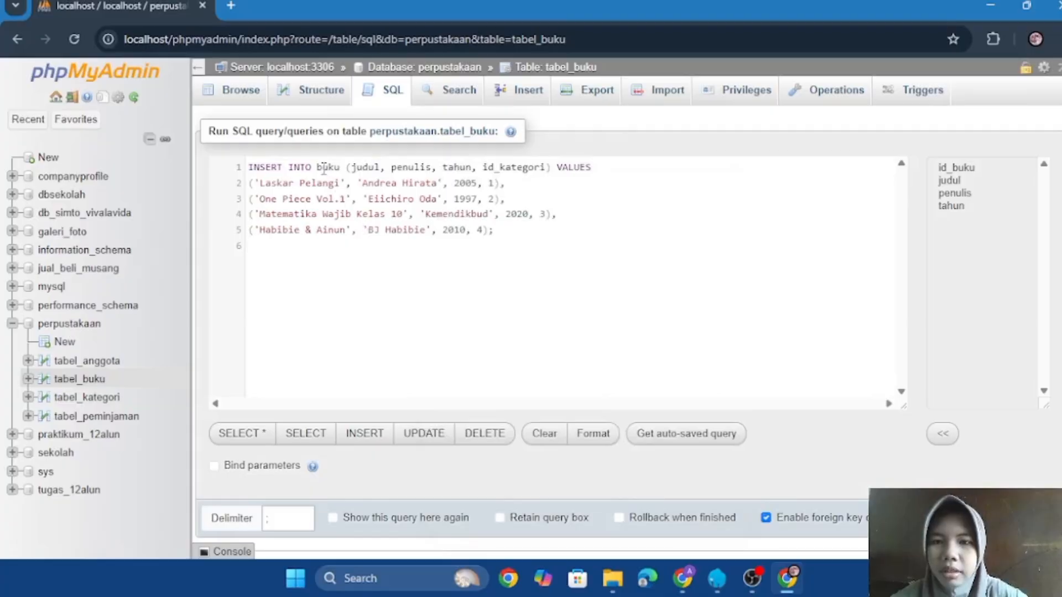
# Change the INSERT statement's target table from buku to tabel_buku and try to run the whole query
pyautogui.moveTo(318, 168); pyautogui.dragTo(336, 167)
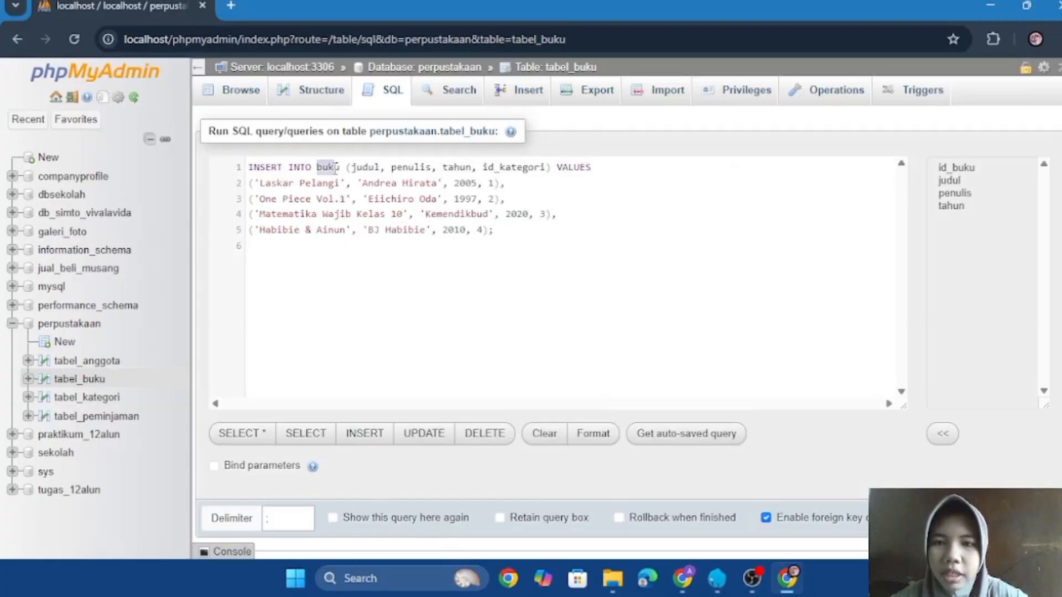
pyautogui.write('tabe')
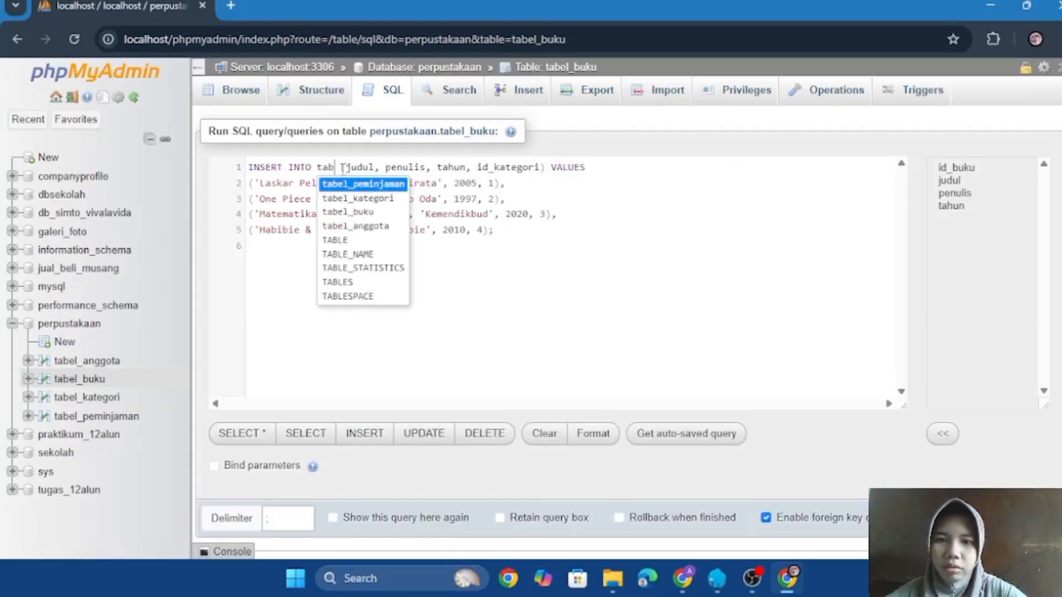
pyautogui.press('Down')
pyautogui.press('Down')
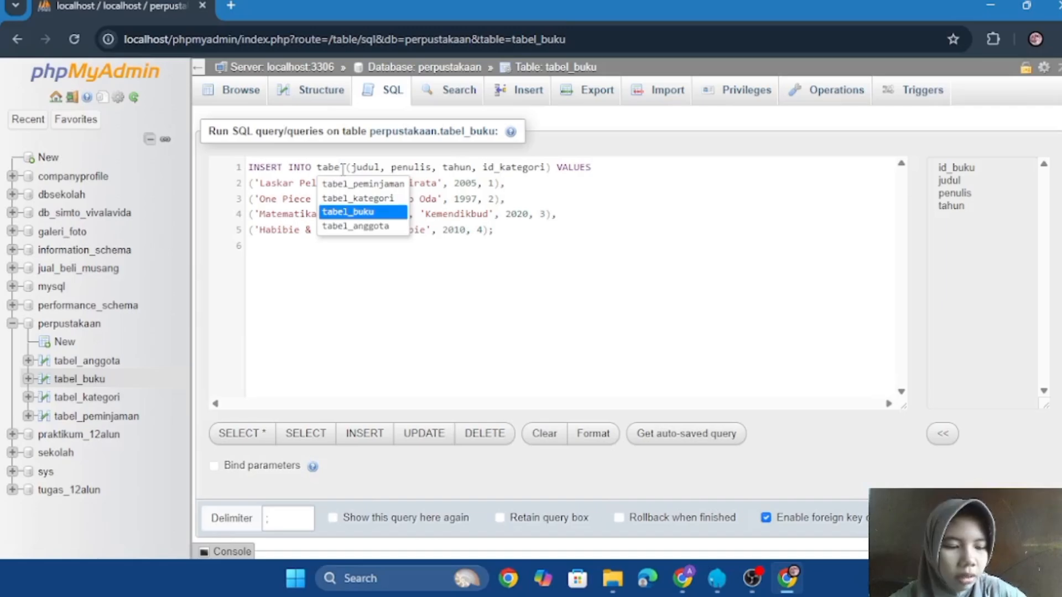
pyautogui.press('Return')
pyautogui.click(444, 243)
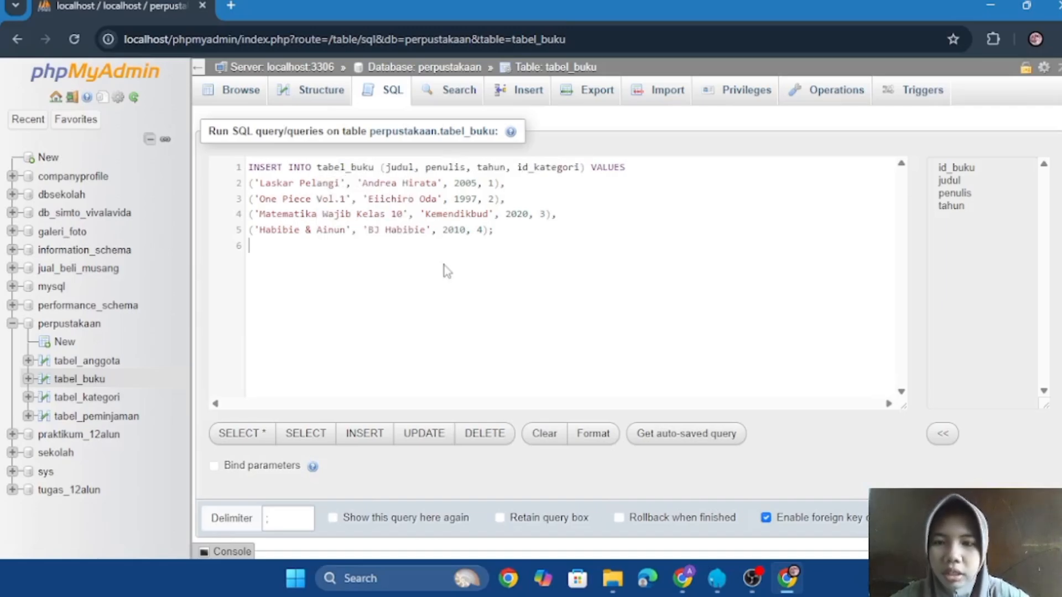
pyautogui.hotkey('ctrl', 'a')
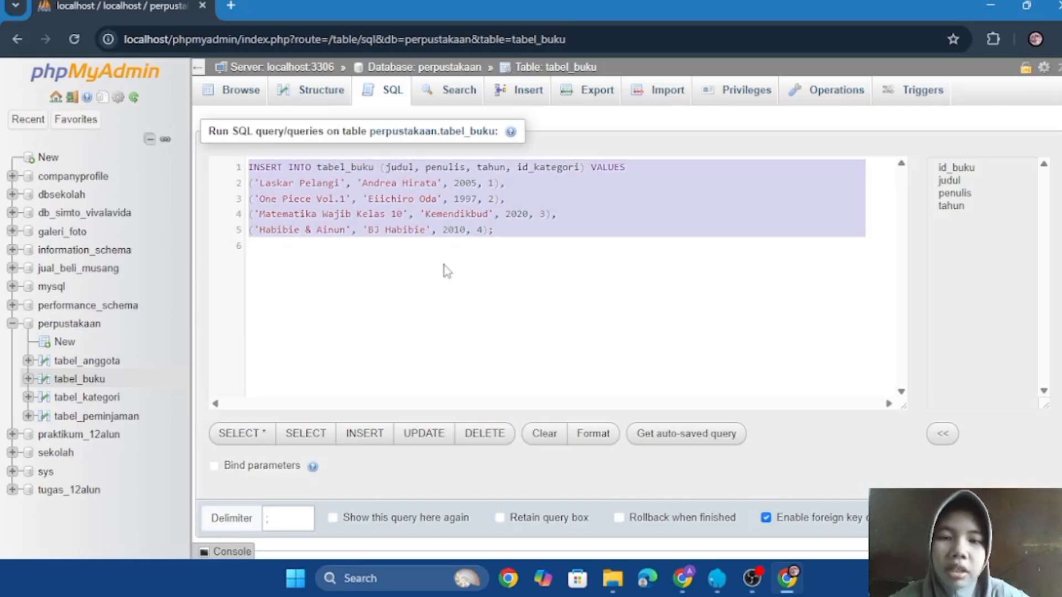
pyautogui.hotkey('ctrl', 'Return')
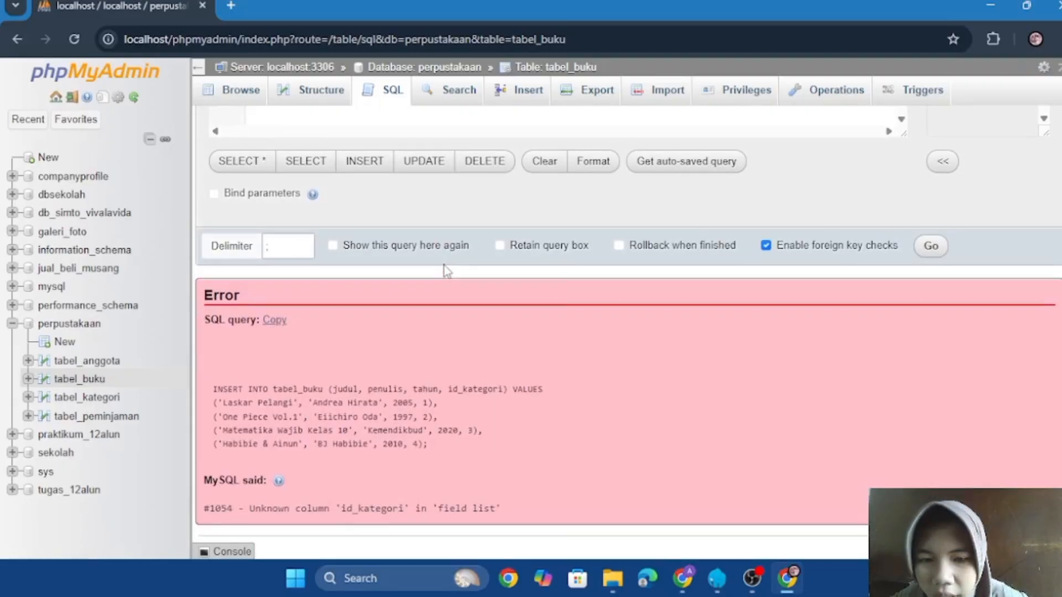
pyautogui.scroll(5, 447, 270)
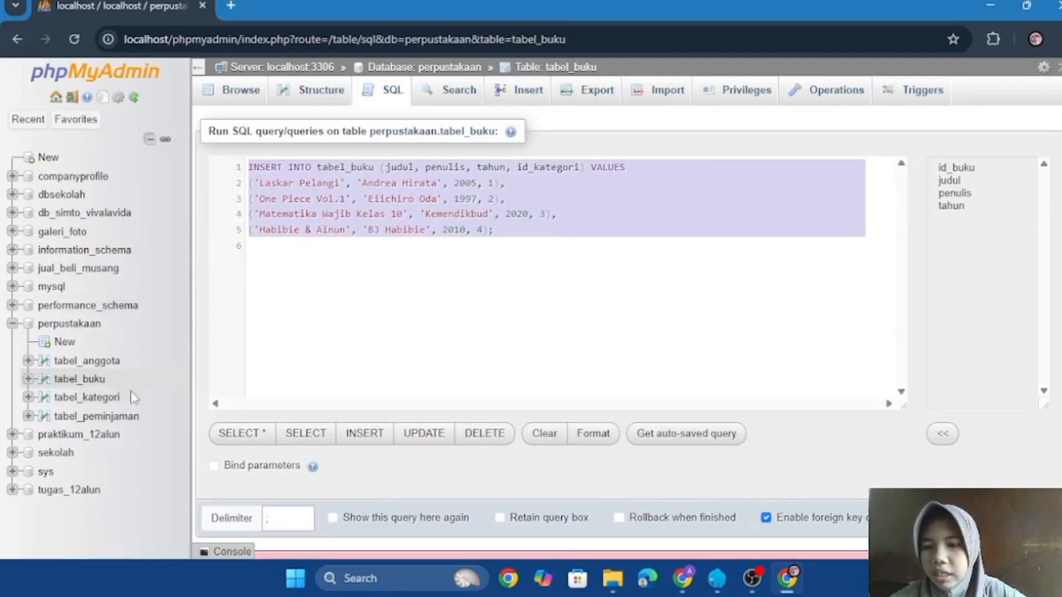
# Discard the unsaved query and add an INT column named id_kategori after tahun in tabel_buku's structure
pyautogui.click(94, 379)
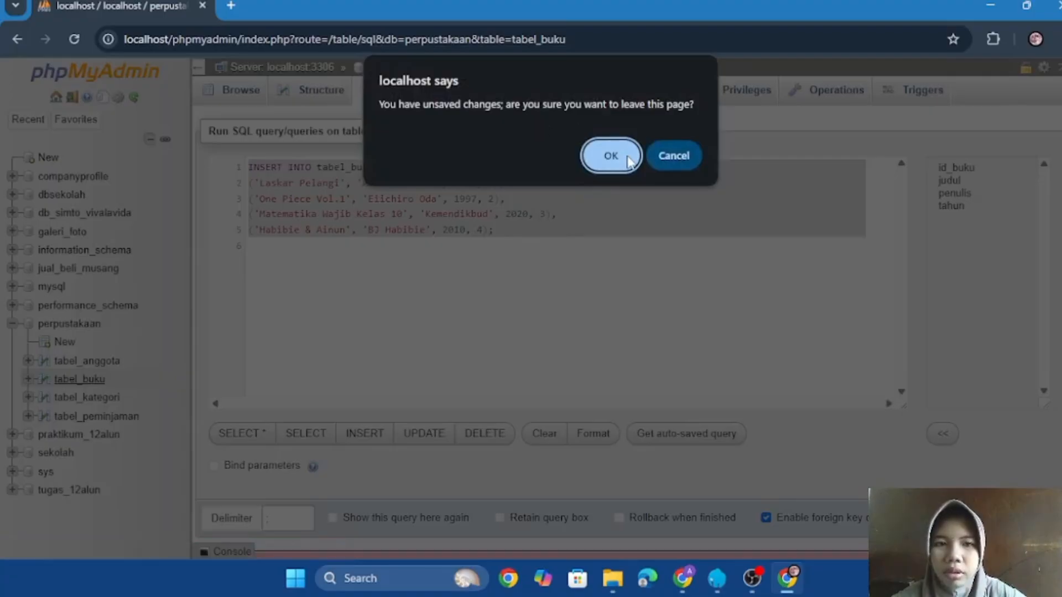
pyautogui.click(610, 156)
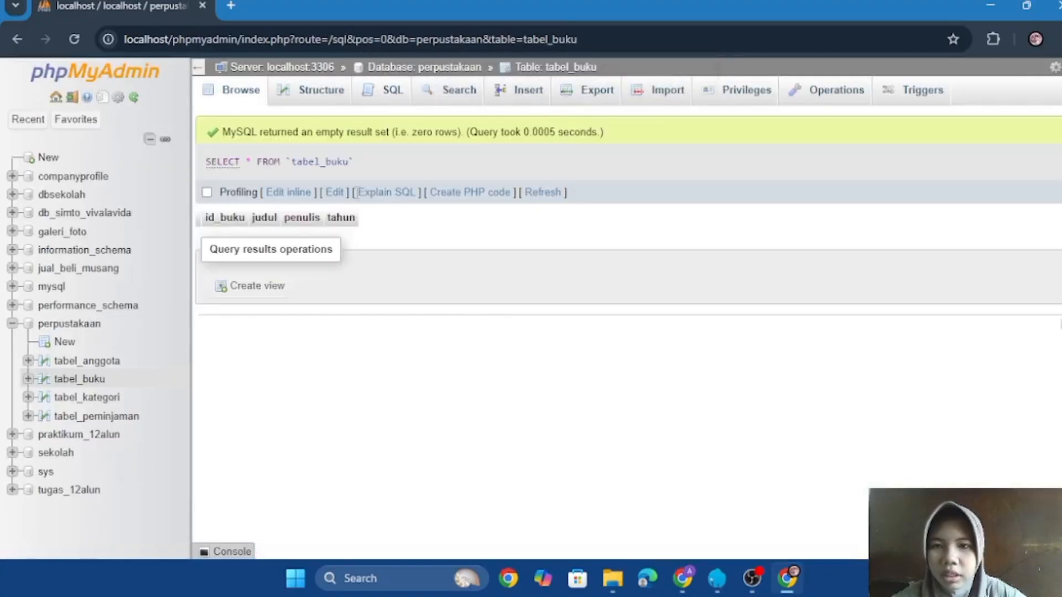
pyautogui.click(315, 100)
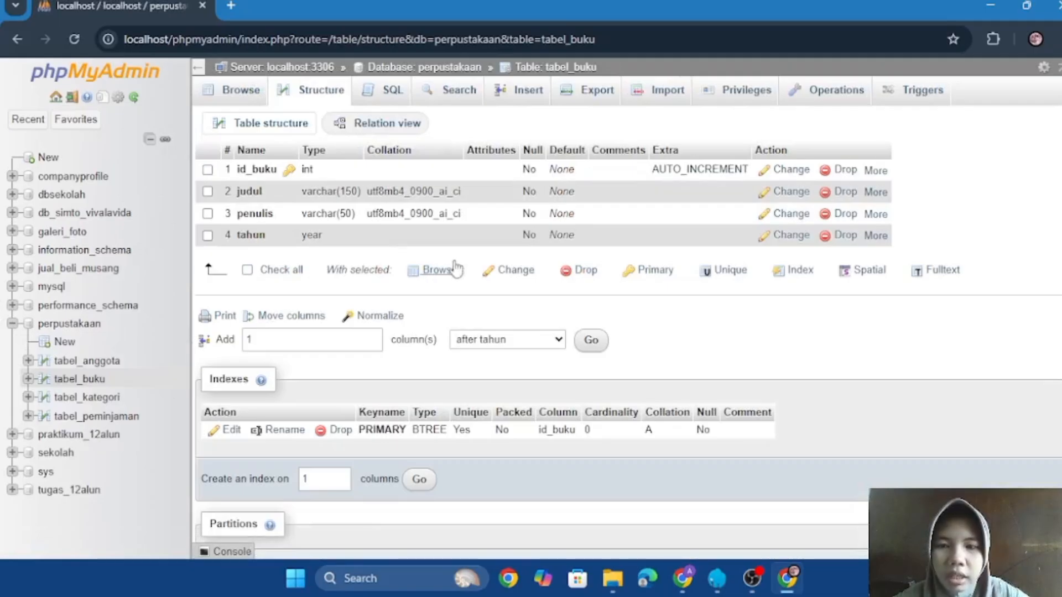
pyautogui.click(594, 344)
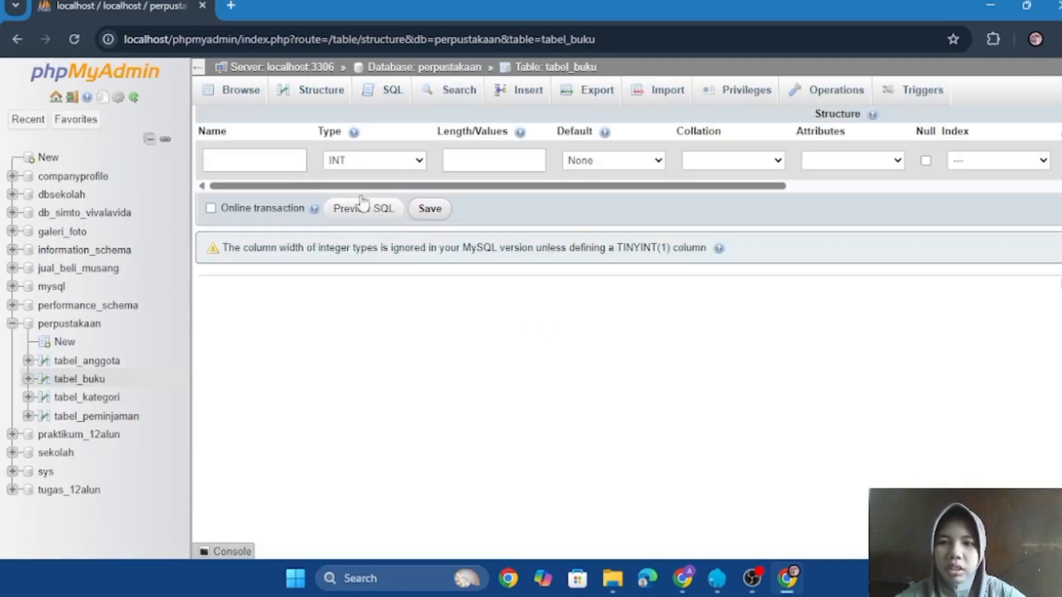
pyautogui.click(268, 154)
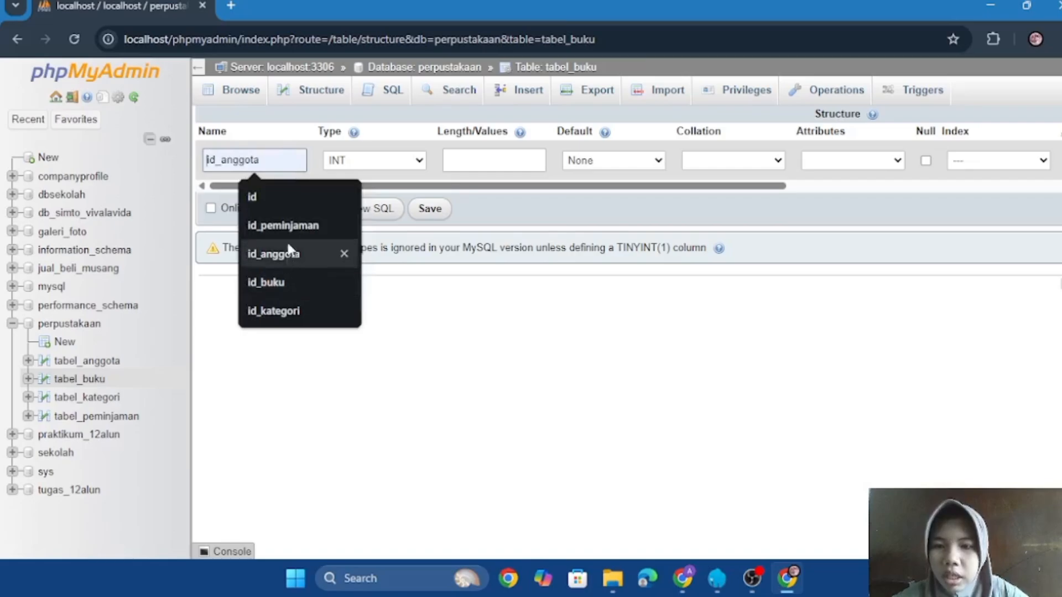
pyautogui.click(296, 313)
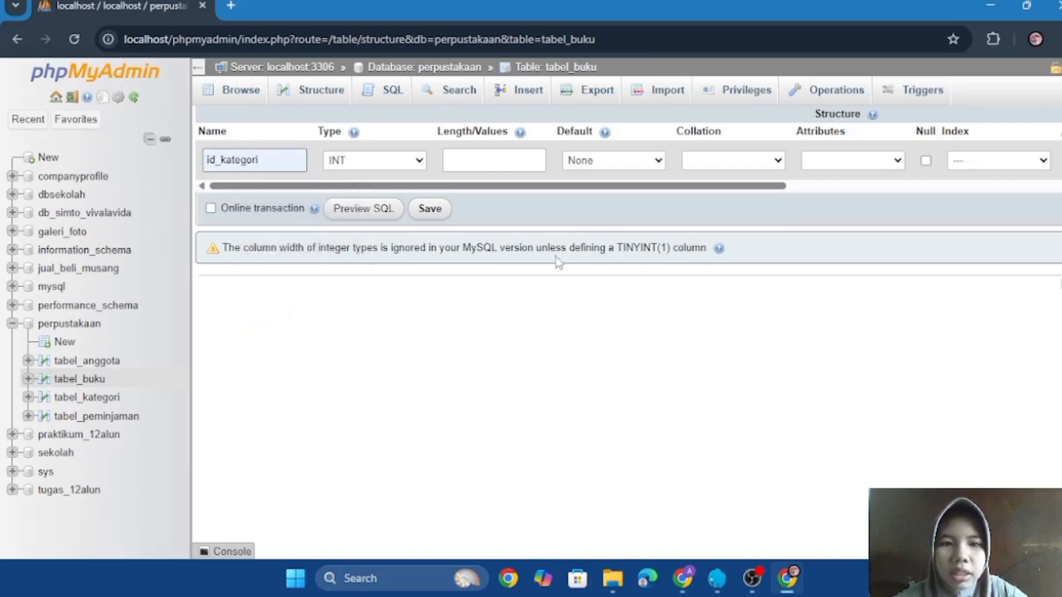
pyautogui.click(428, 209)
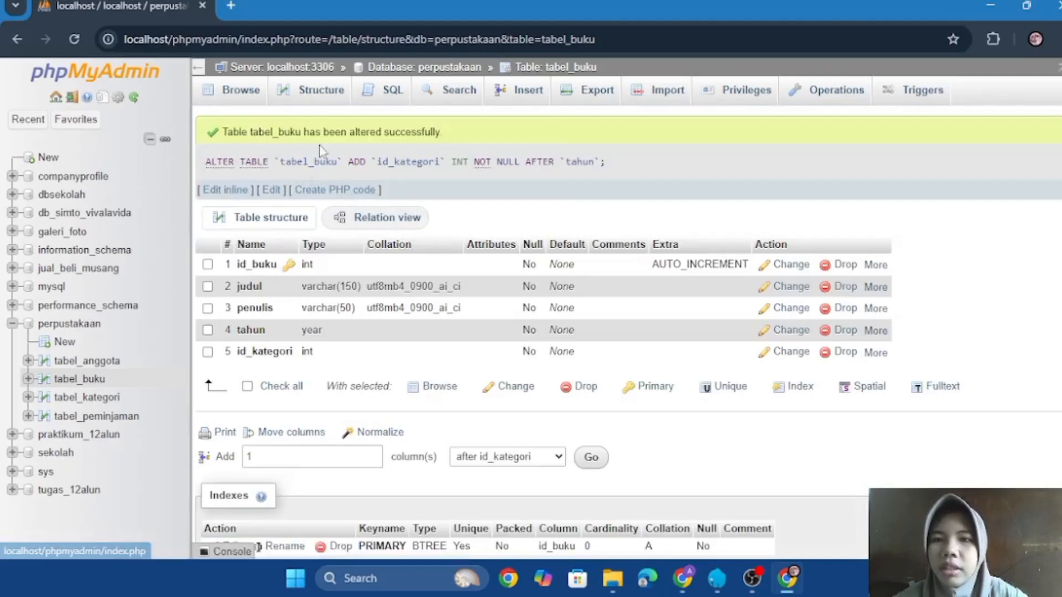
# Replace tabel_buku's default SQL query with the INSERT INTO buku statement from the clipboard history
pyautogui.click(393, 91)
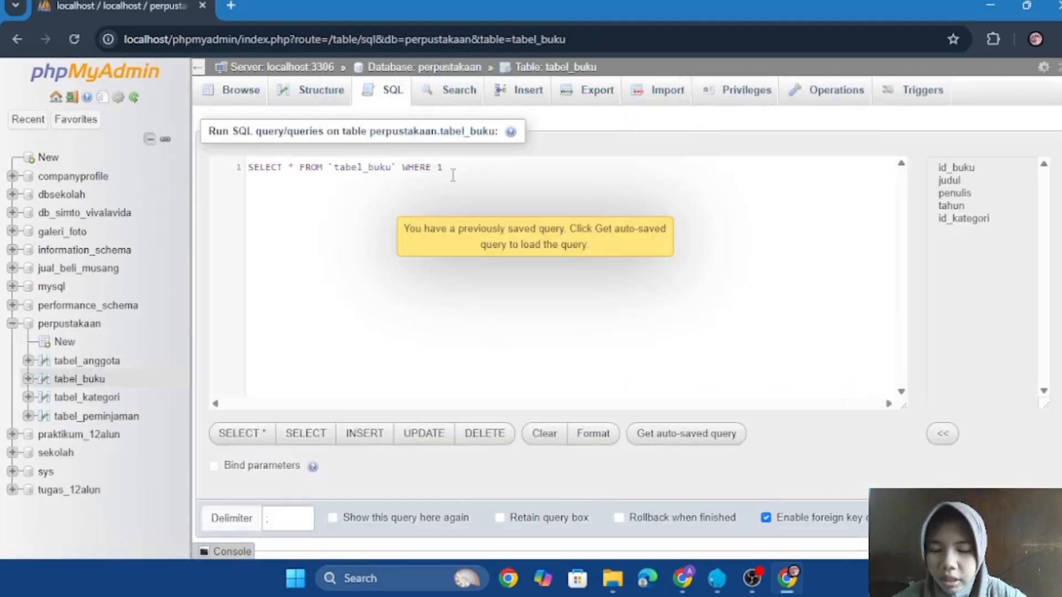
pyautogui.hotkey('ctrl', 'a')
pyautogui.press('super+v')
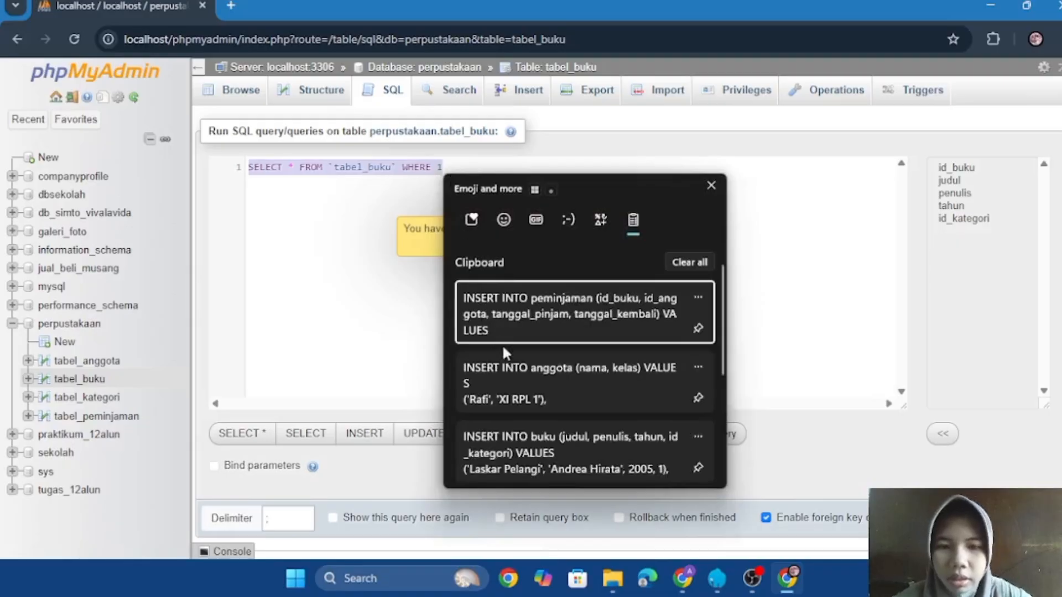
pyautogui.scroll(-2, 533, 370)
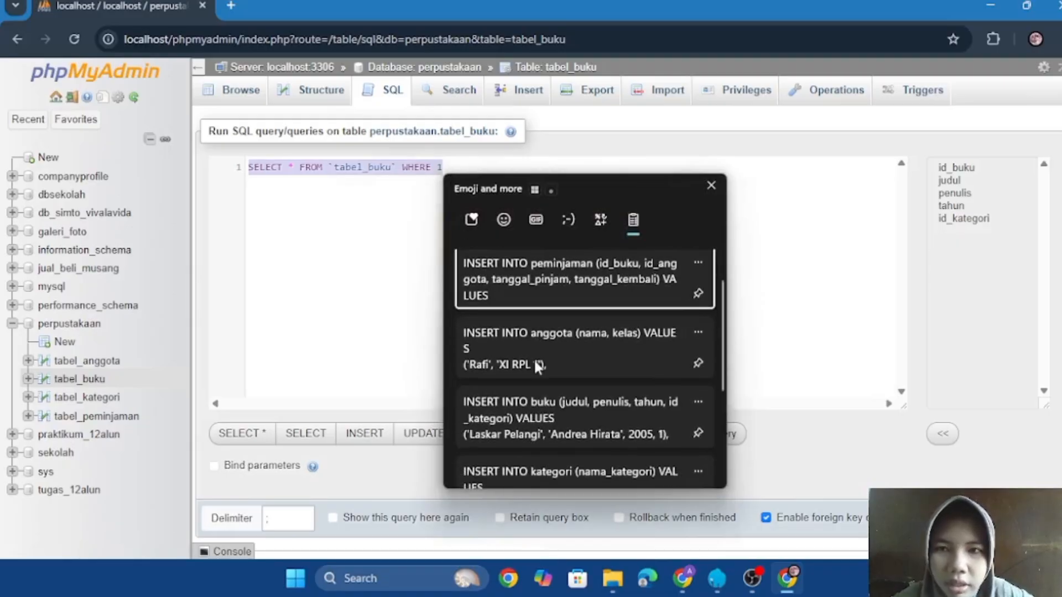
pyautogui.scroll(-1, 535, 363)
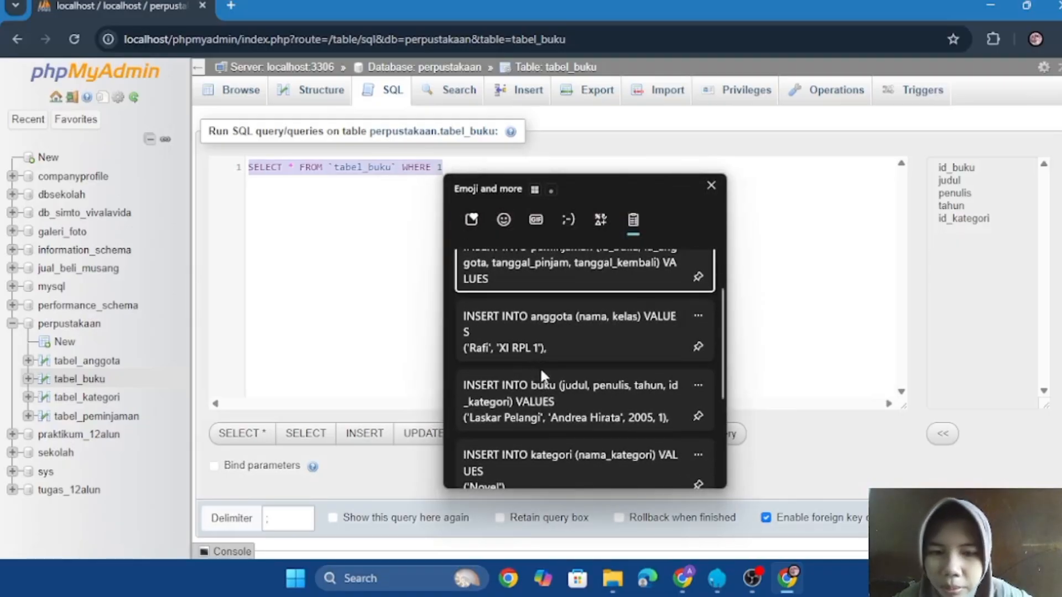
pyautogui.click(546, 391)
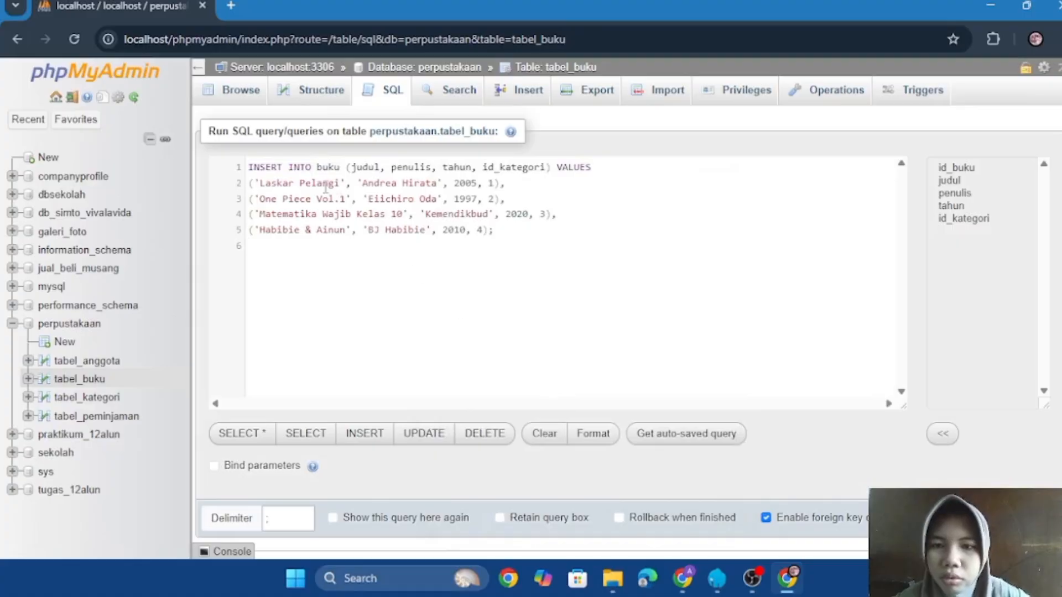
# Point the INSERT statement for the four books at tabel_buku instead of buku and run the whole query
pyautogui.moveTo(318, 169); pyautogui.dragTo(335, 168)
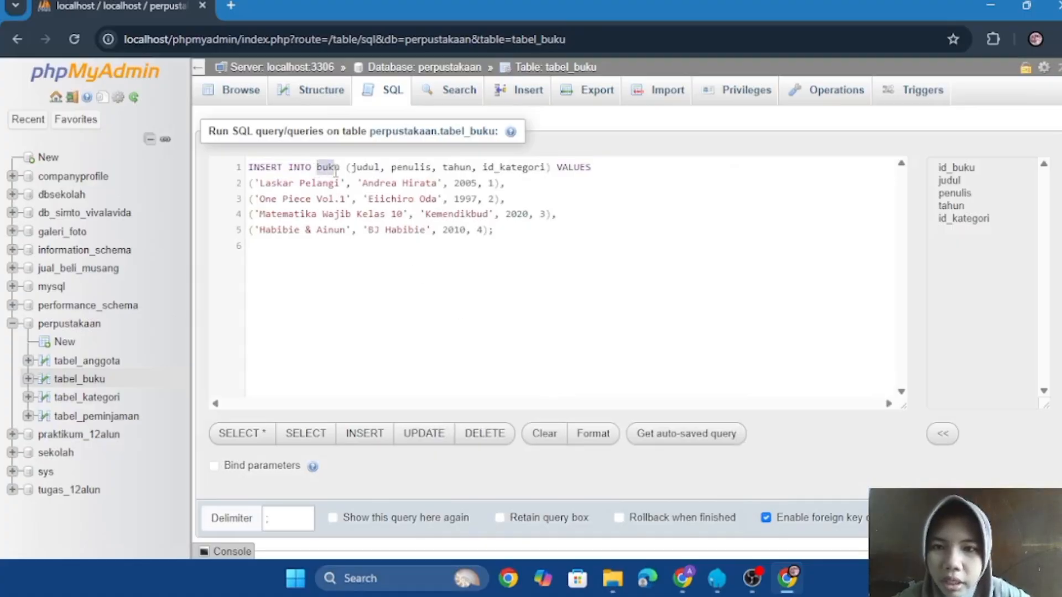
pyautogui.moveTo(340, 167); pyautogui.dragTo(323, 167)
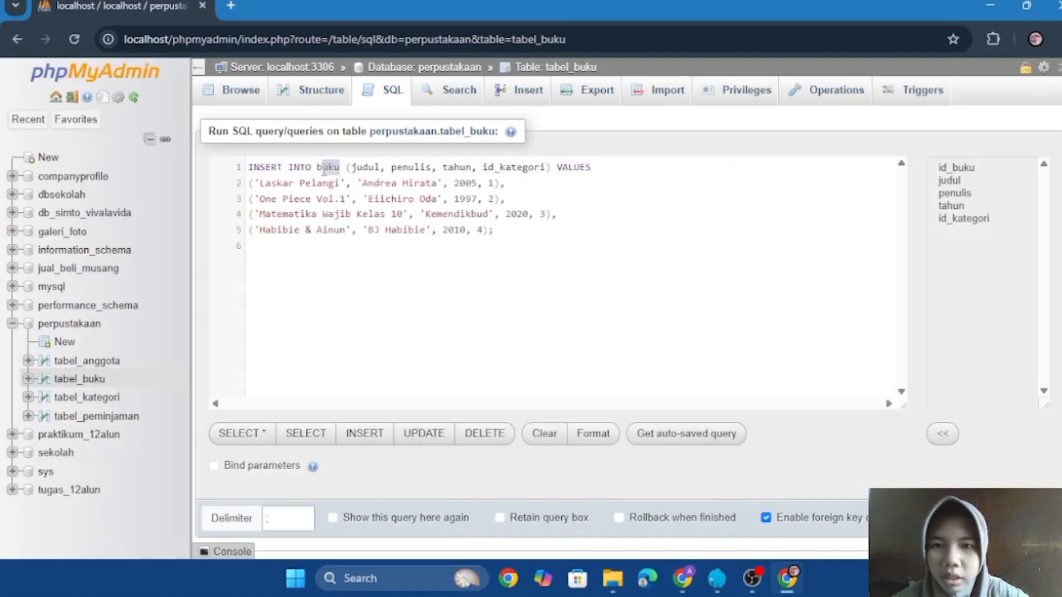
pyautogui.write('t')
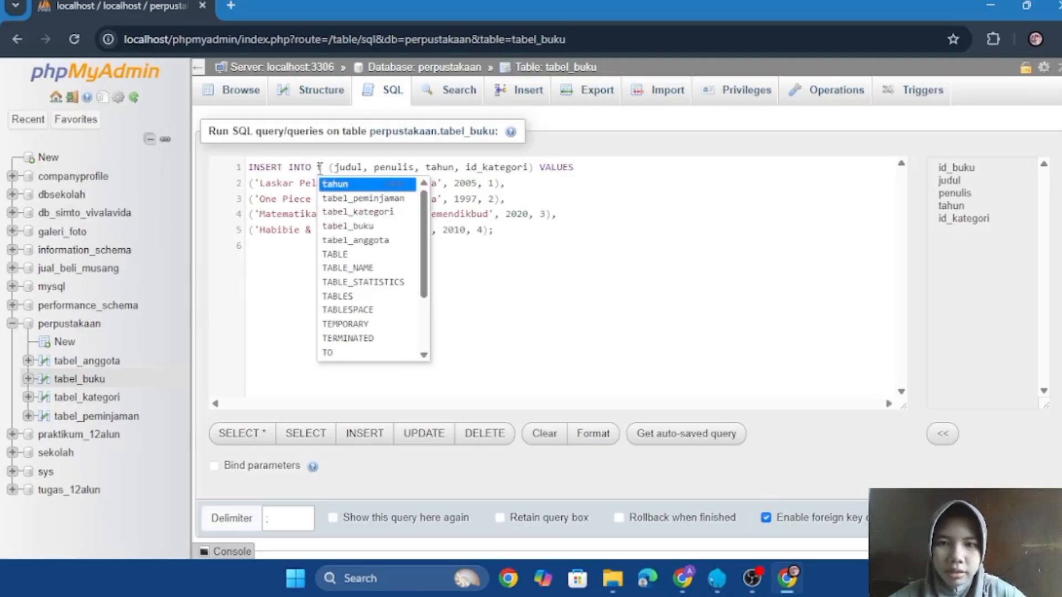
pyautogui.press('Down')
pyautogui.press('Down')
pyautogui.press('Down')
pyautogui.press('Return')
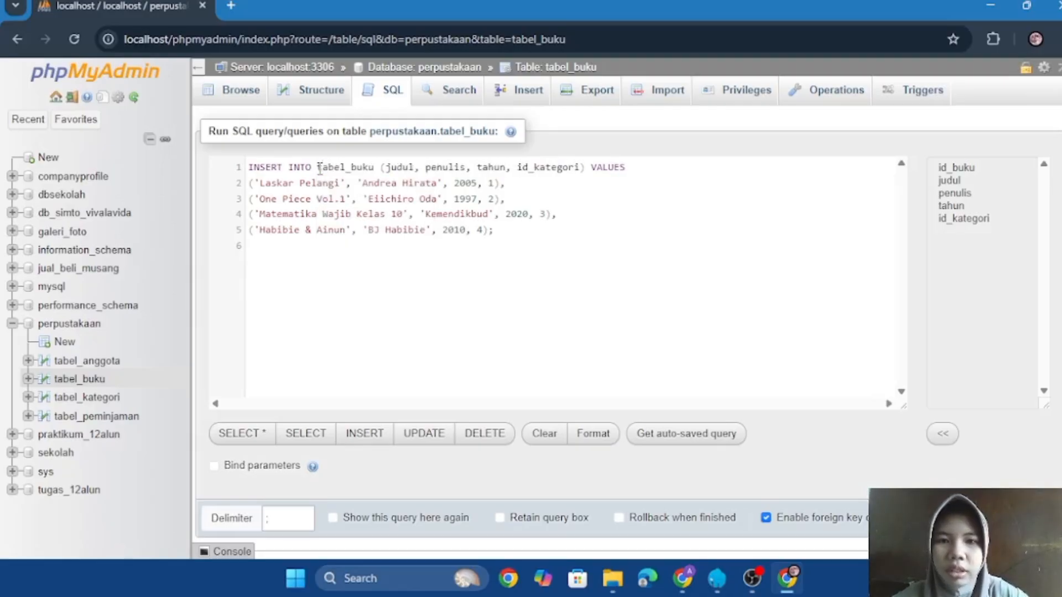
pyautogui.hotkey('ctrl', 'a')
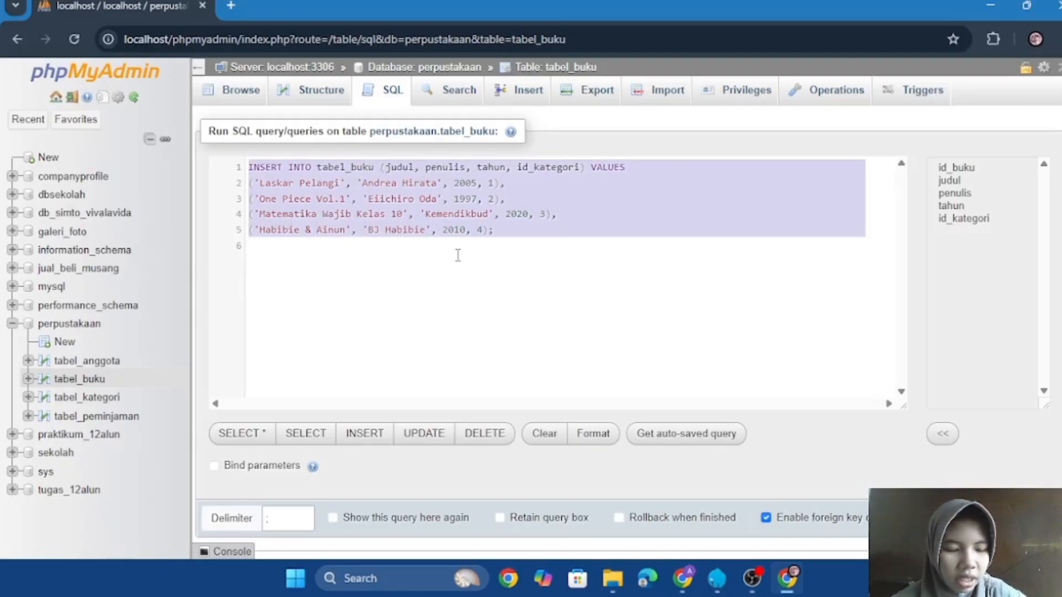
pyautogui.hotkey('ctrl', 'Return')
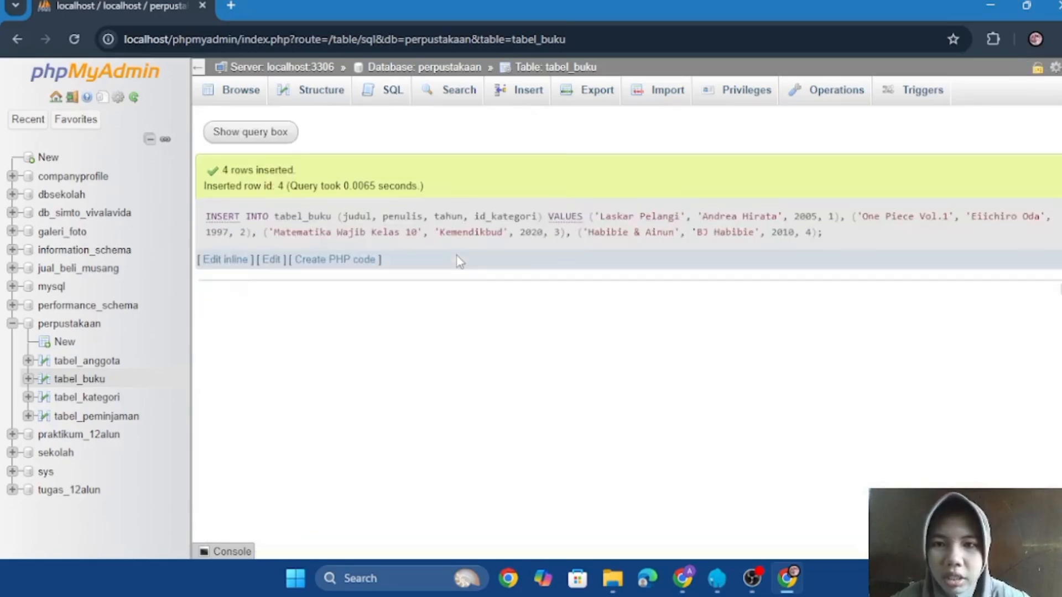
# Discard the unsaved changes and replace tabel_peminjaman's default SQL query with the INSERT INTO peminjaman statement from the clipboard history
pyautogui.click(118, 421)
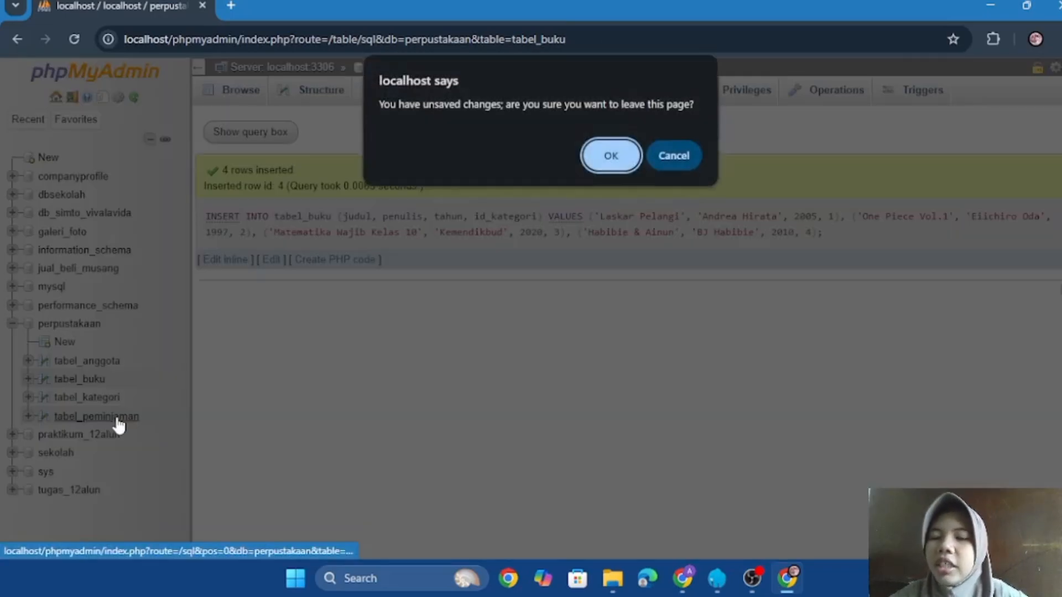
pyautogui.click(620, 152)
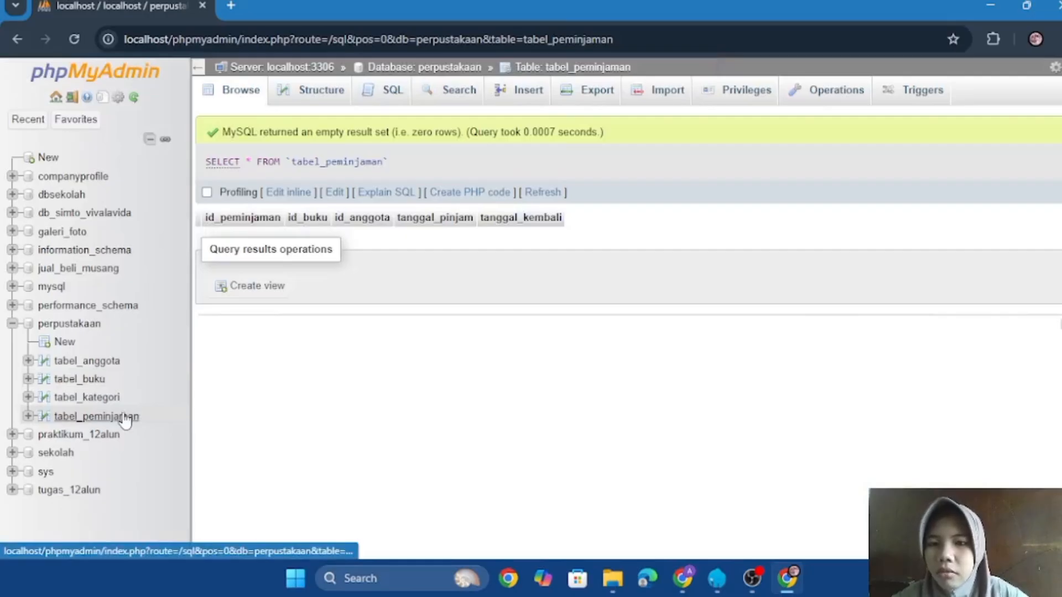
pyautogui.click(390, 97)
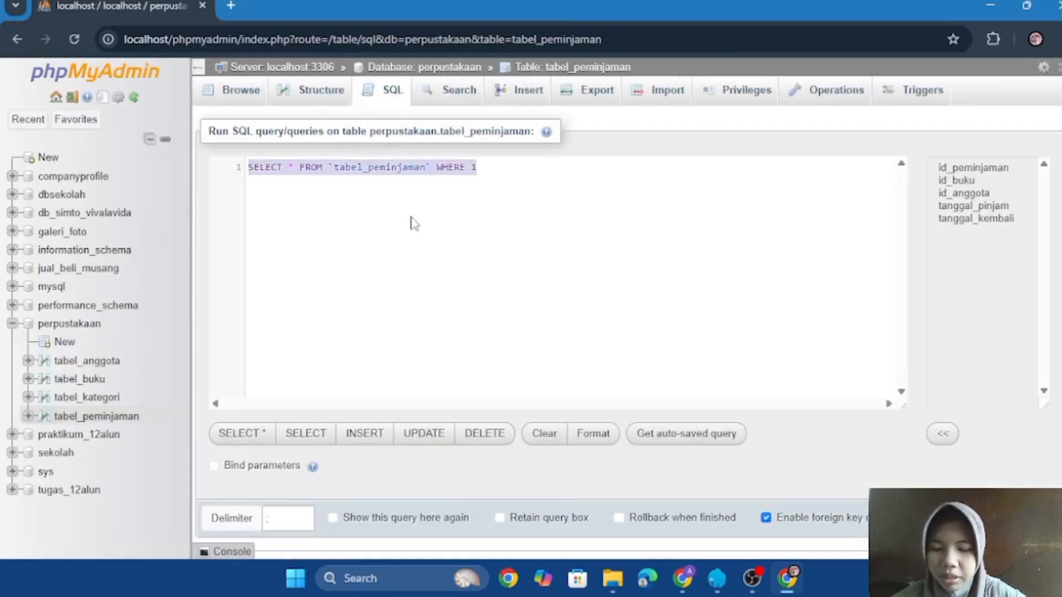
pyautogui.press('super+v')
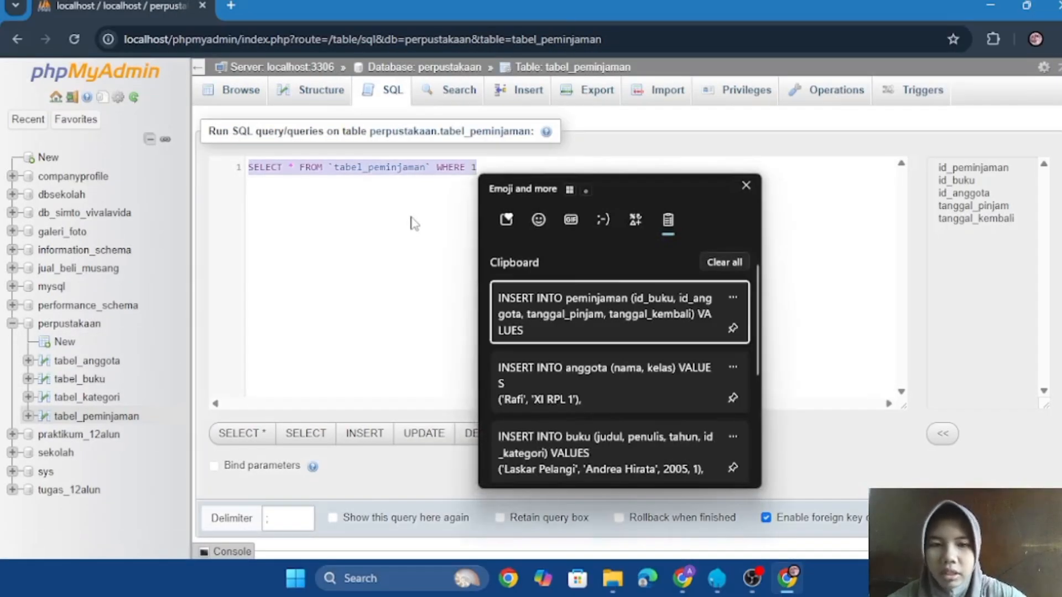
pyautogui.click(585, 311)
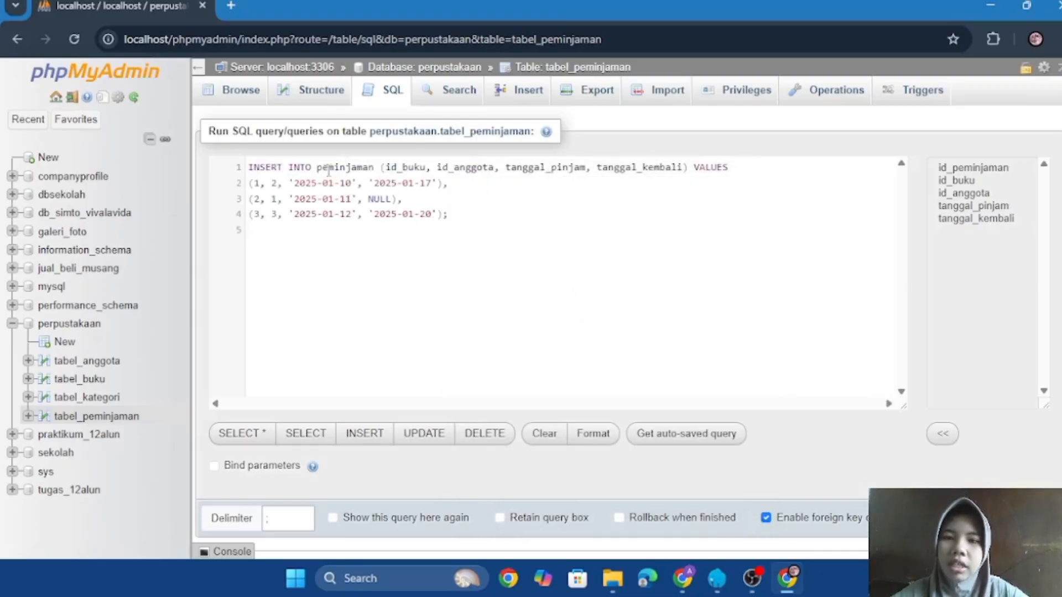
# Change the INSERT statement's target table from peminjaman to tabel_peminjaman and try to run the whole query
pyautogui.moveTo(373, 169); pyautogui.dragTo(322, 175)
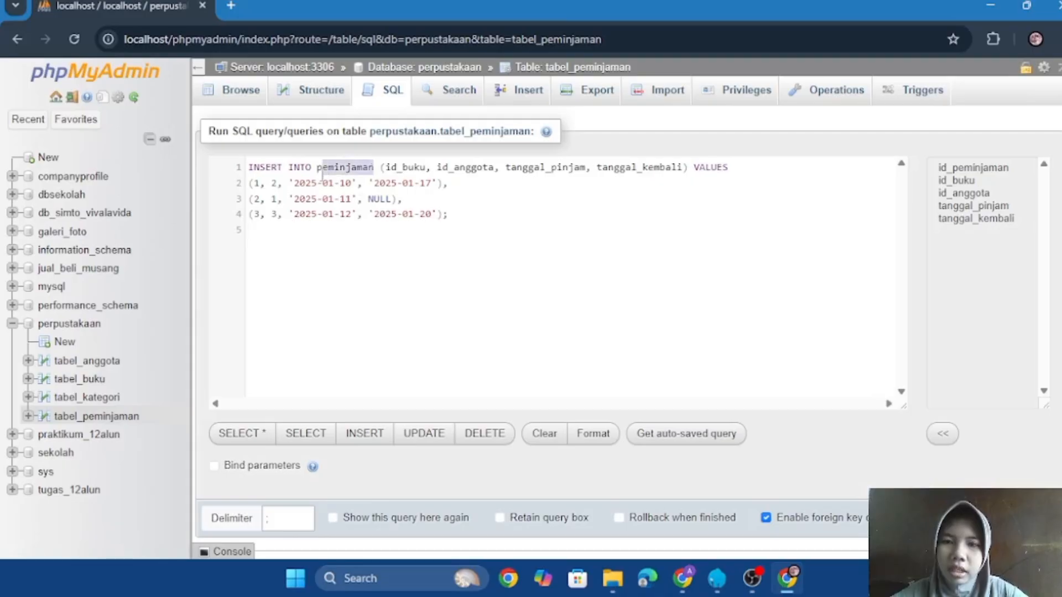
pyautogui.write('tabel')
pyautogui.press('Return')
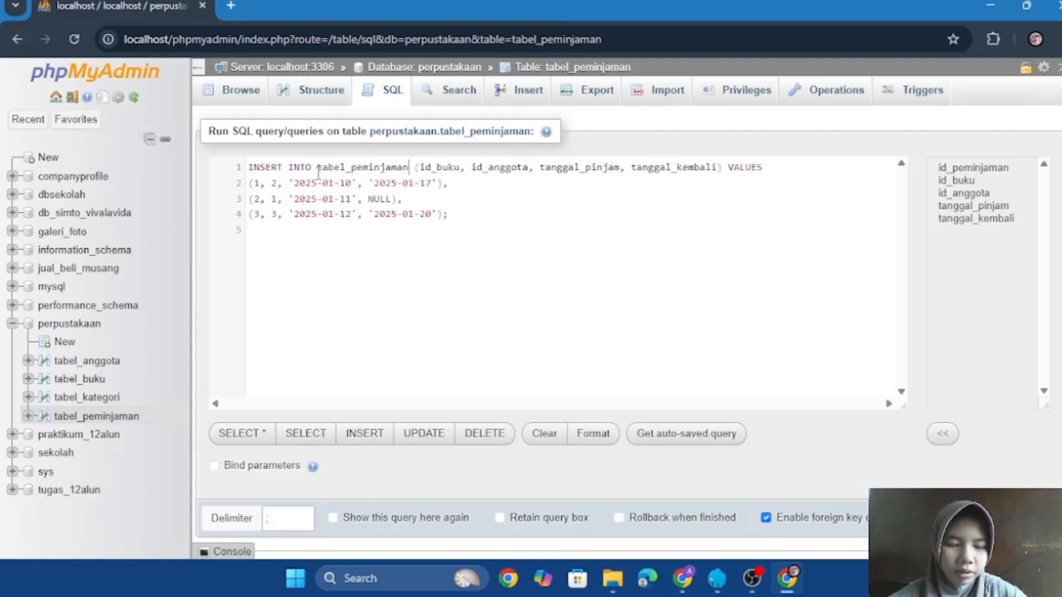
pyautogui.hotkey('ctrl', 'a')
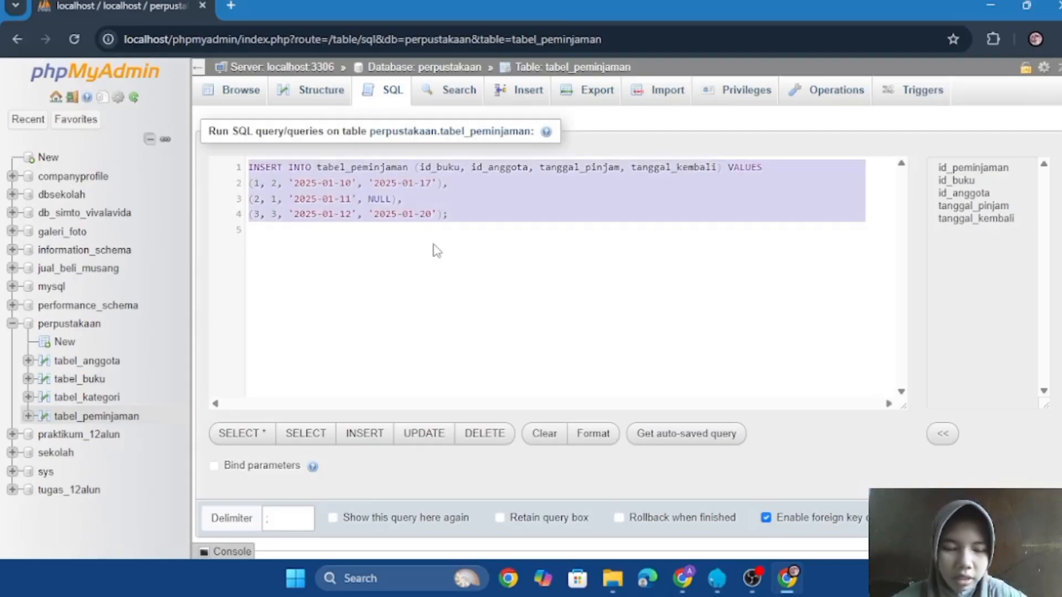
pyautogui.hotkey('ctrl', 'Return')
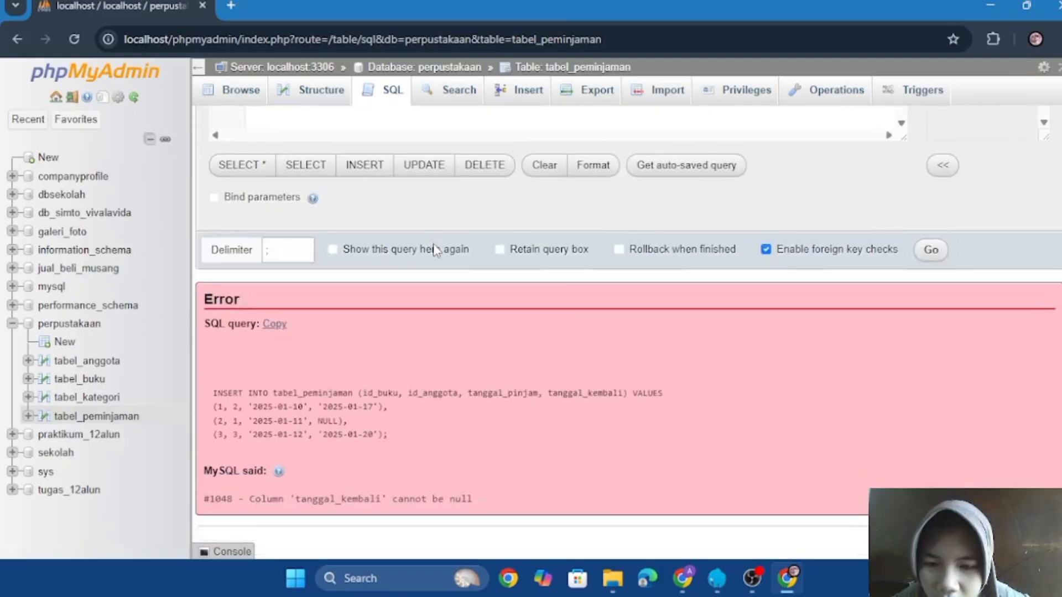
# Review the values in the loan INSERT statement and the column definitions in tabel_peminjaman's structure
pyautogui.scroll(1, 432, 243)
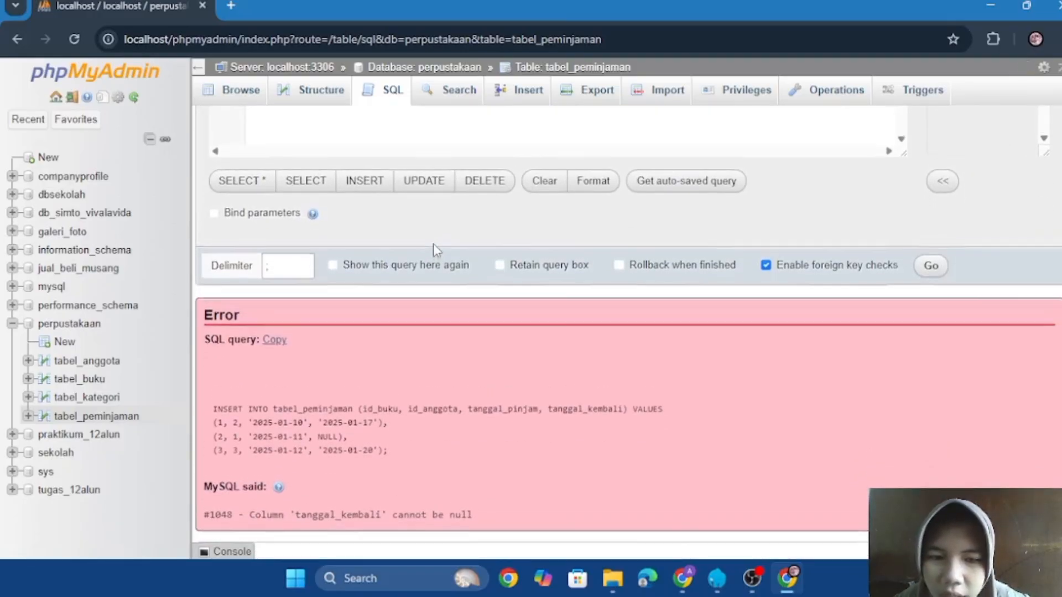
pyautogui.scroll(5, 434, 249)
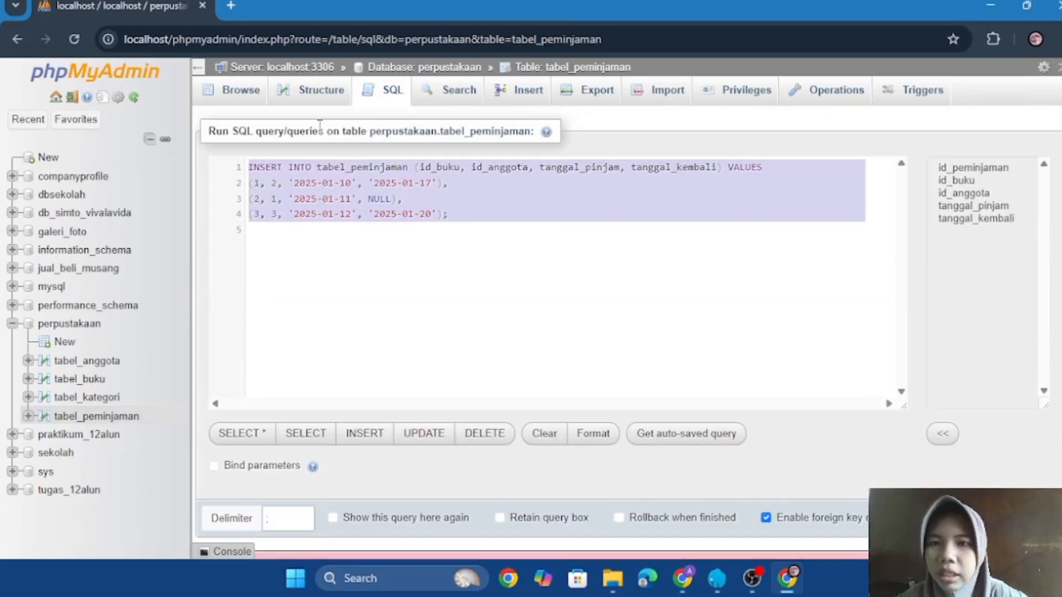
pyautogui.click(312, 106)
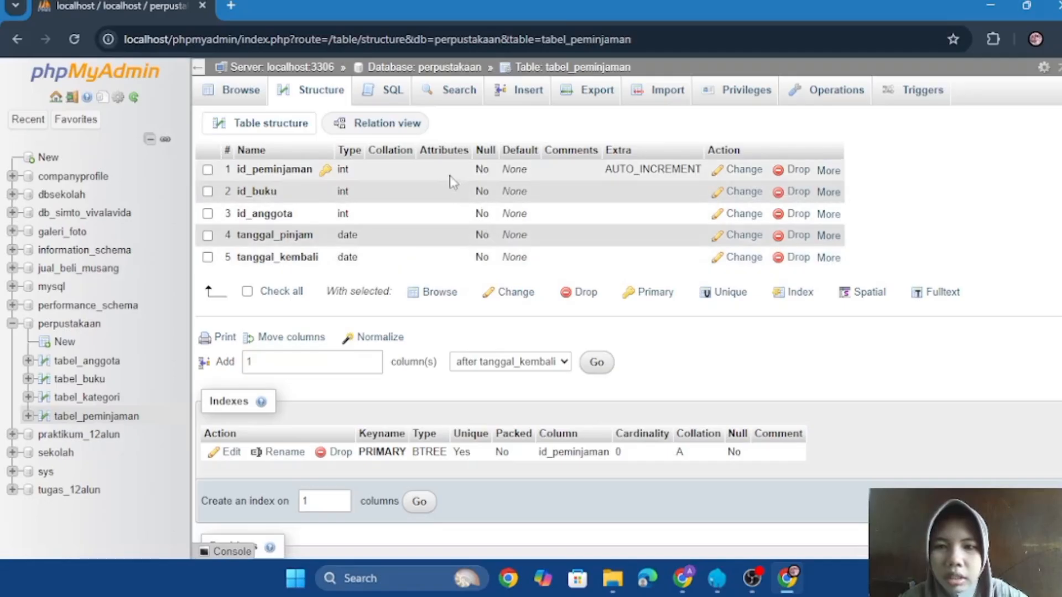
pyautogui.click(394, 94)
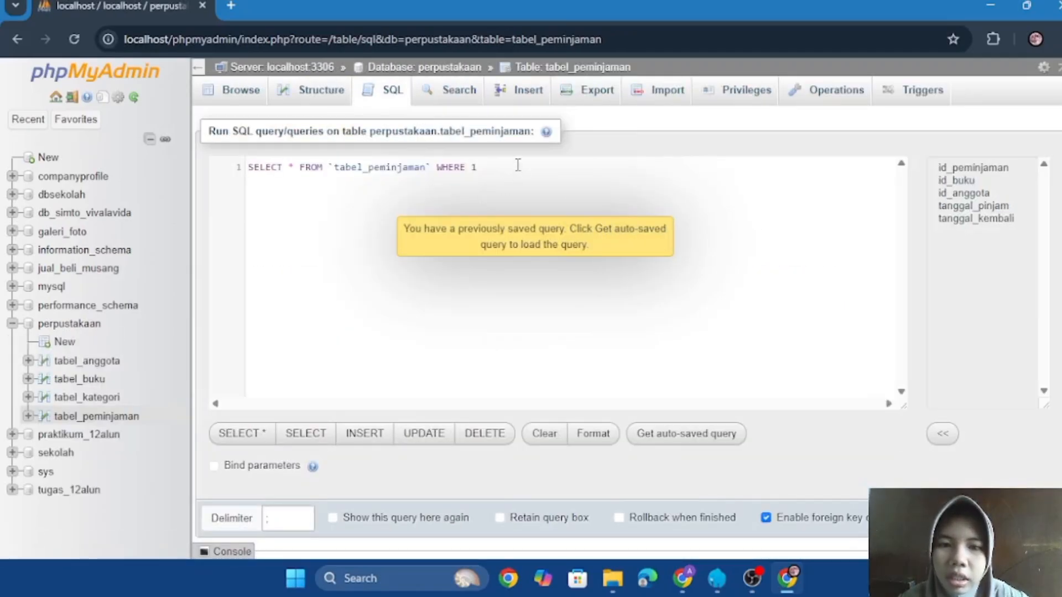
pyautogui.hotkey('ctrl', 'a')
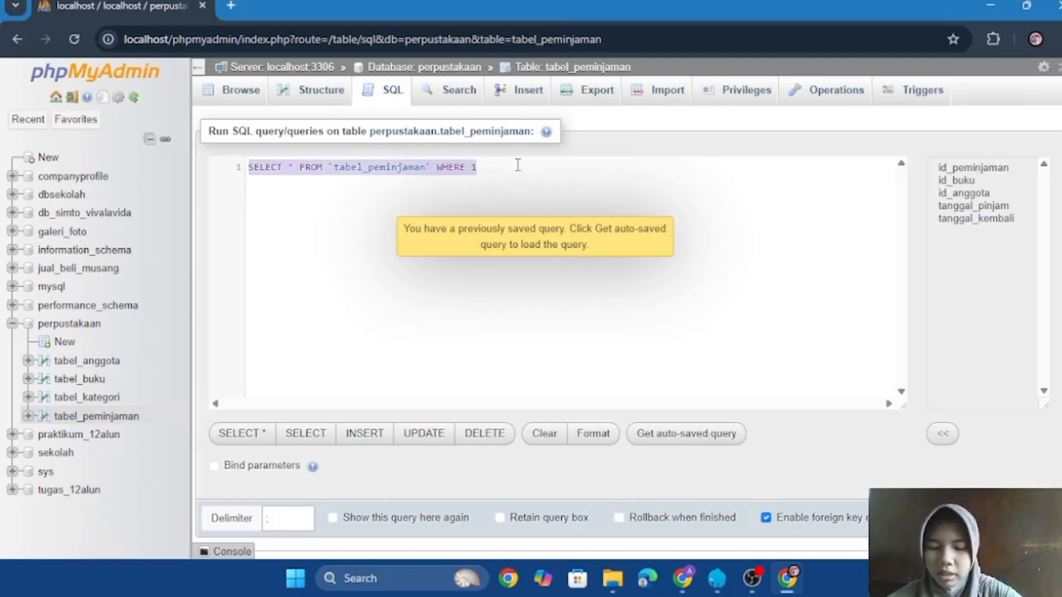
pyautogui.press('super+v')
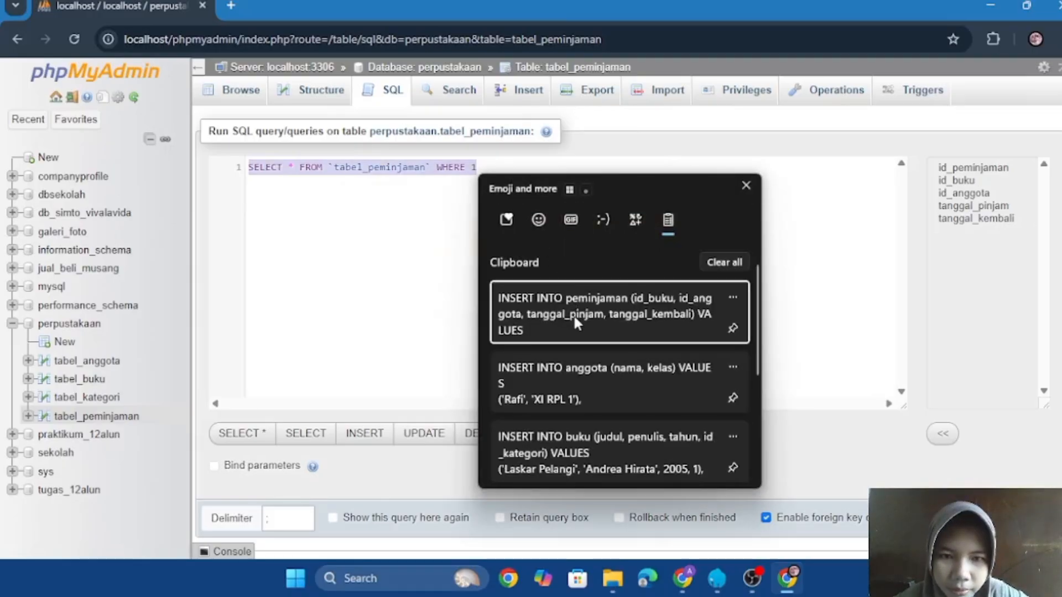
pyautogui.click(573, 314)
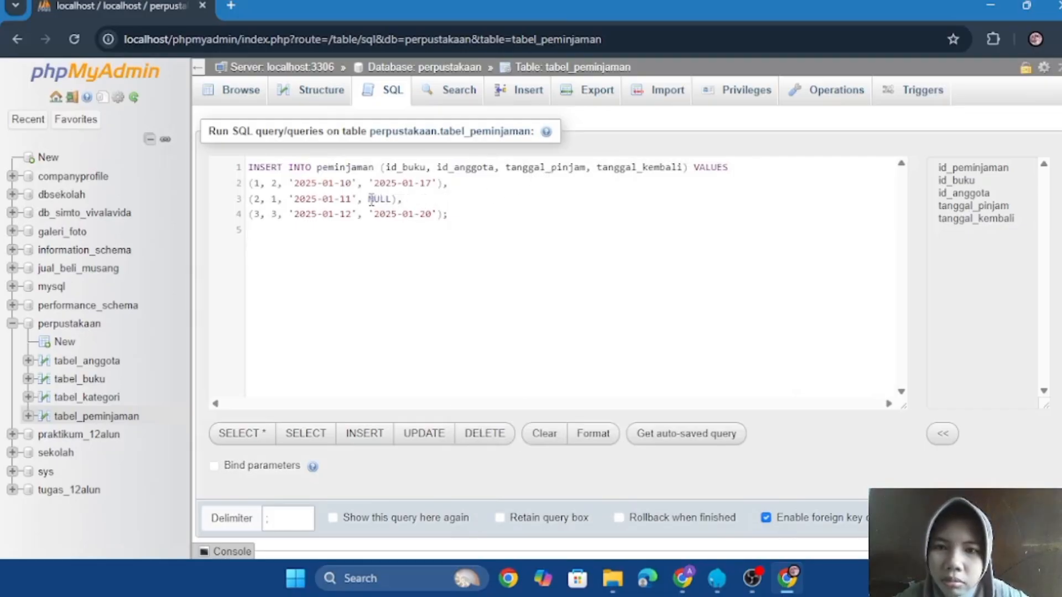
pyautogui.moveTo(365, 199); pyautogui.dragTo(380, 201)
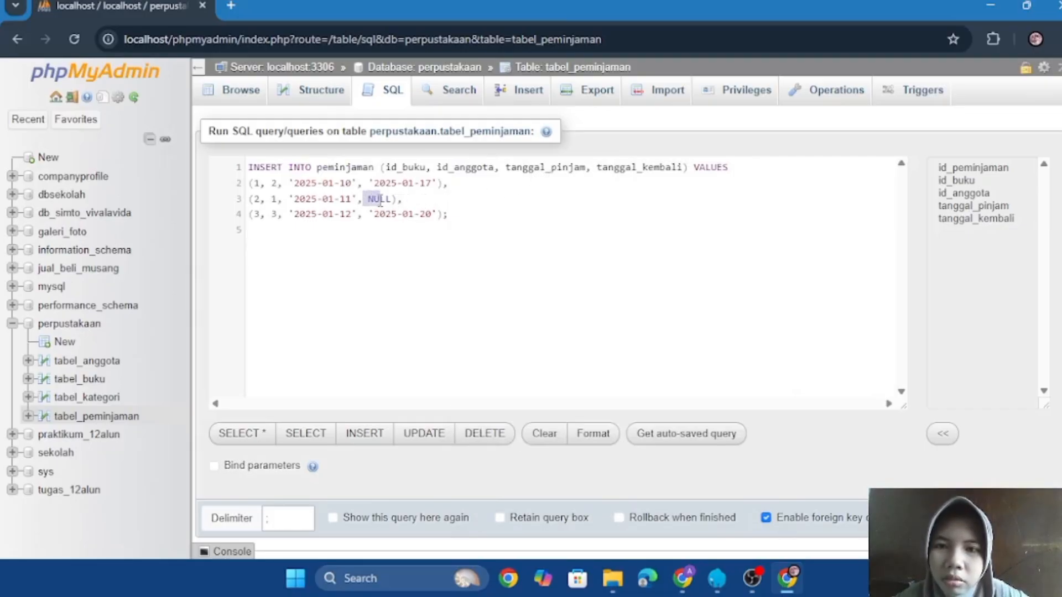
pyautogui.click(403, 220)
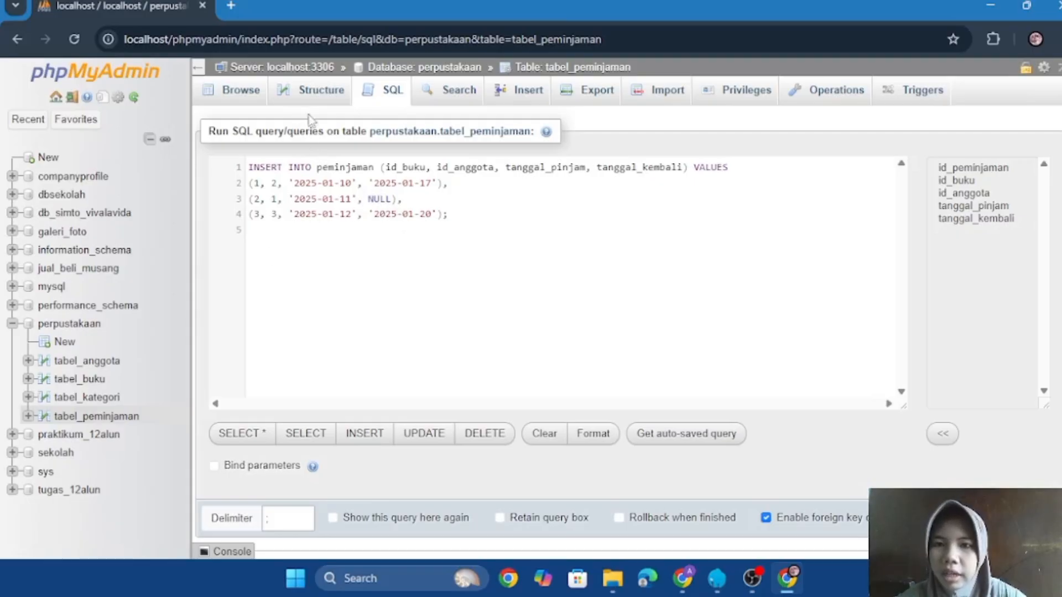
pyautogui.click(320, 94)
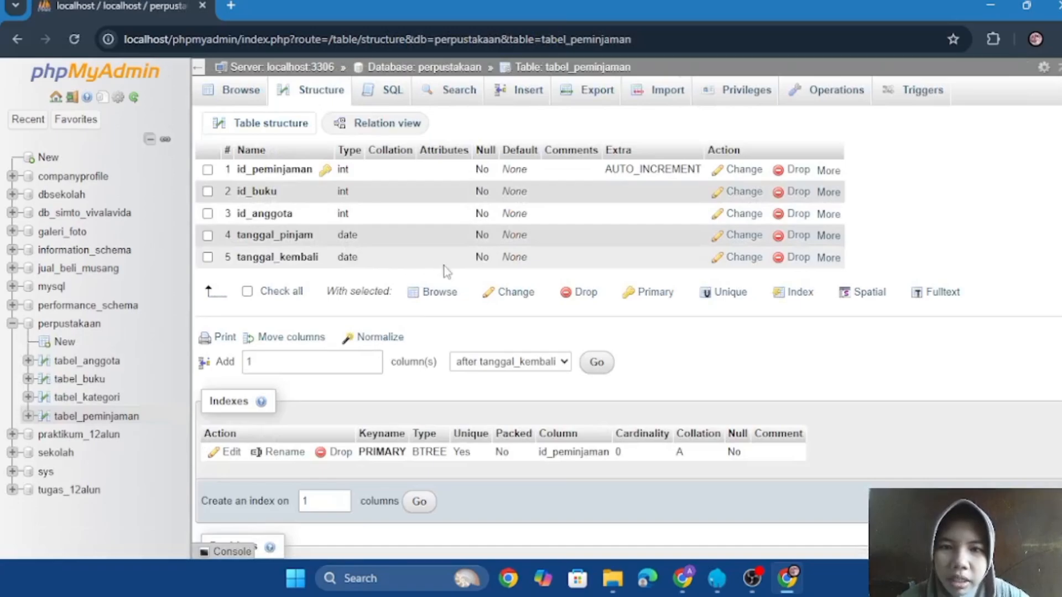
pyautogui.click(380, 98)
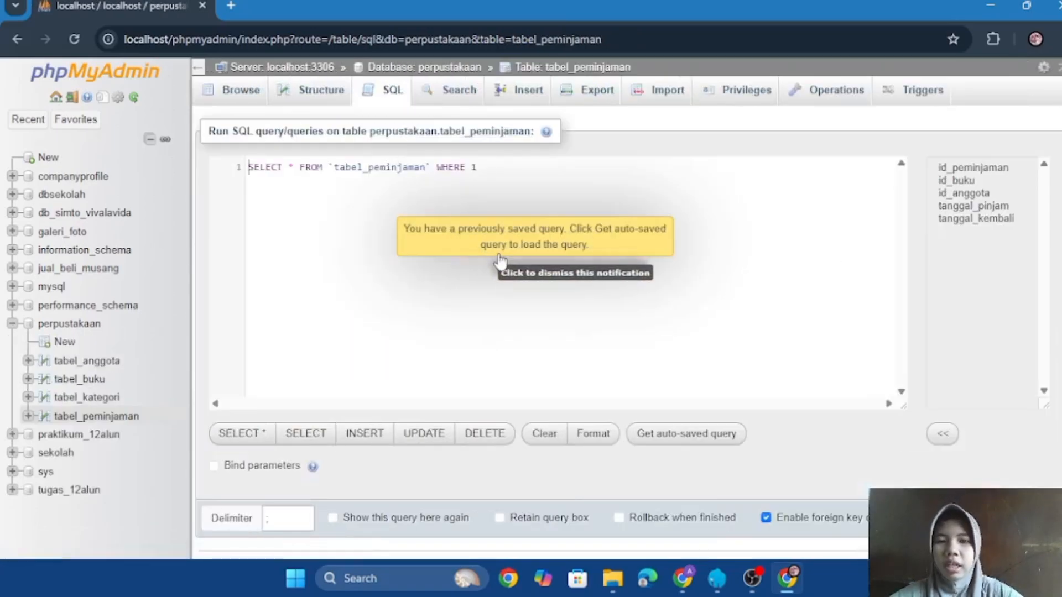
pyautogui.hotkey('ctrl', 'a')
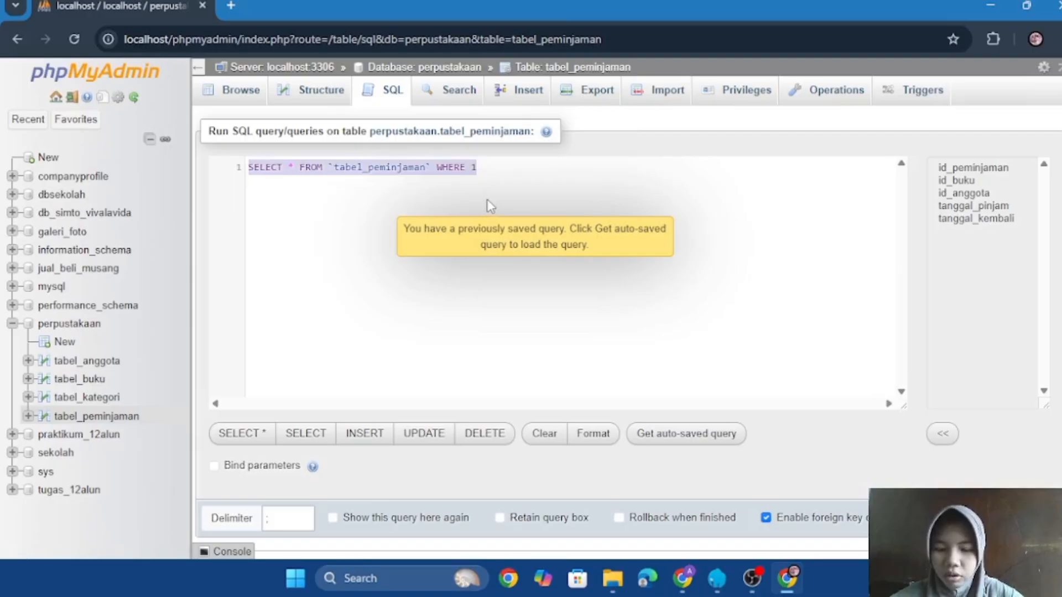
pyautogui.press('super+v')
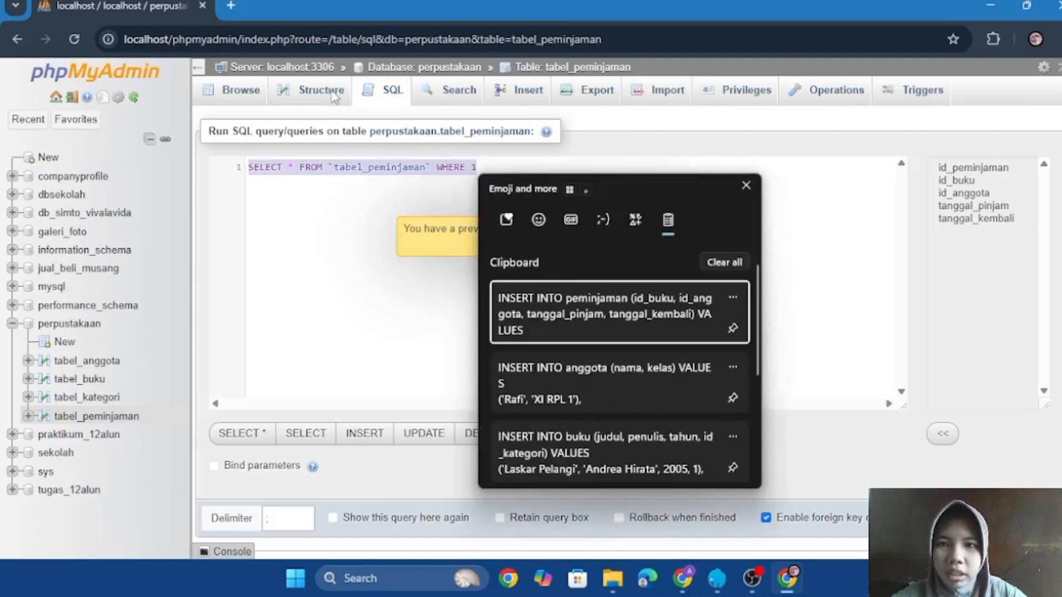
pyautogui.press('Escape')
# Allow NULL values in the tanggal_kembali column of tabel_peminjaman and save the column change
pyautogui.click(332, 91)
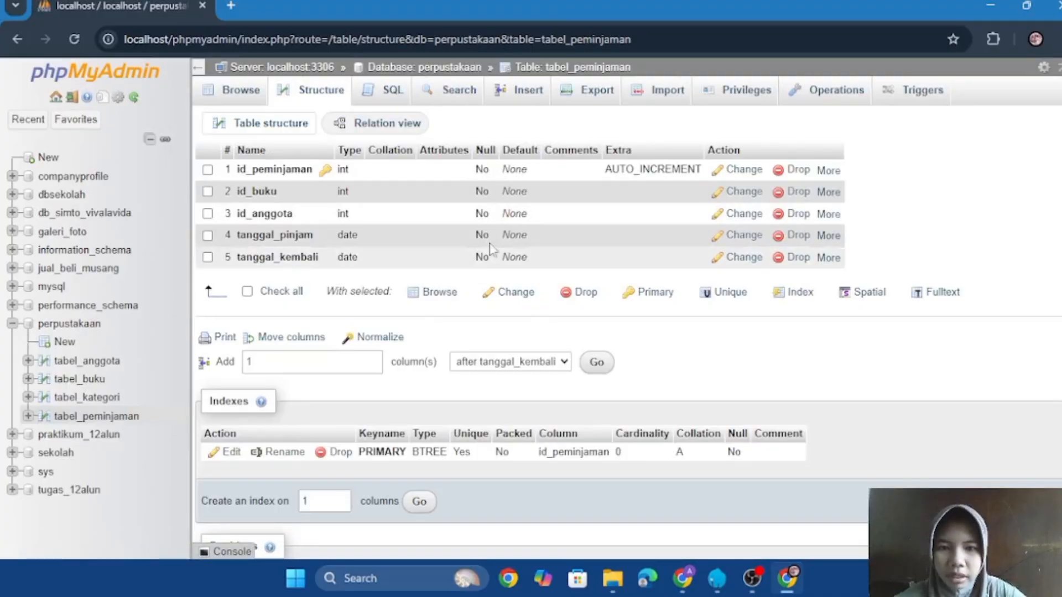
pyautogui.click(738, 259)
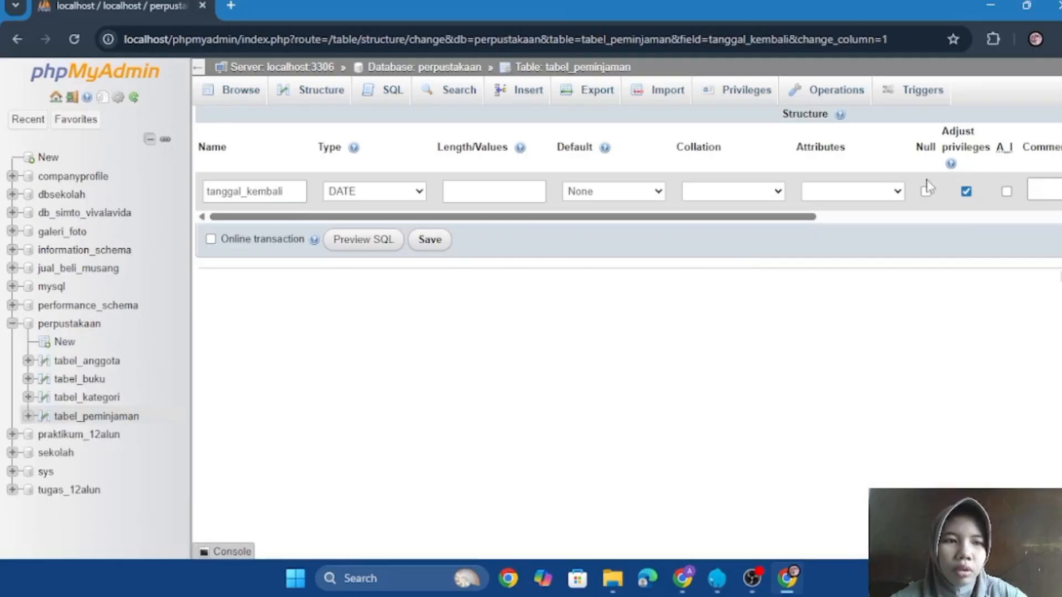
pyautogui.click(925, 192)
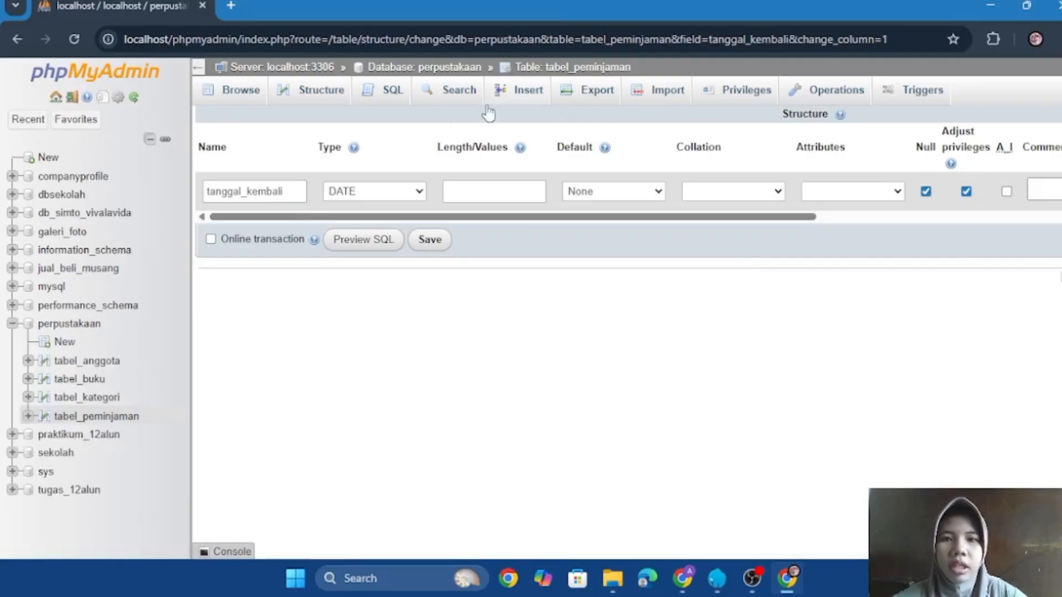
pyautogui.click(437, 240)
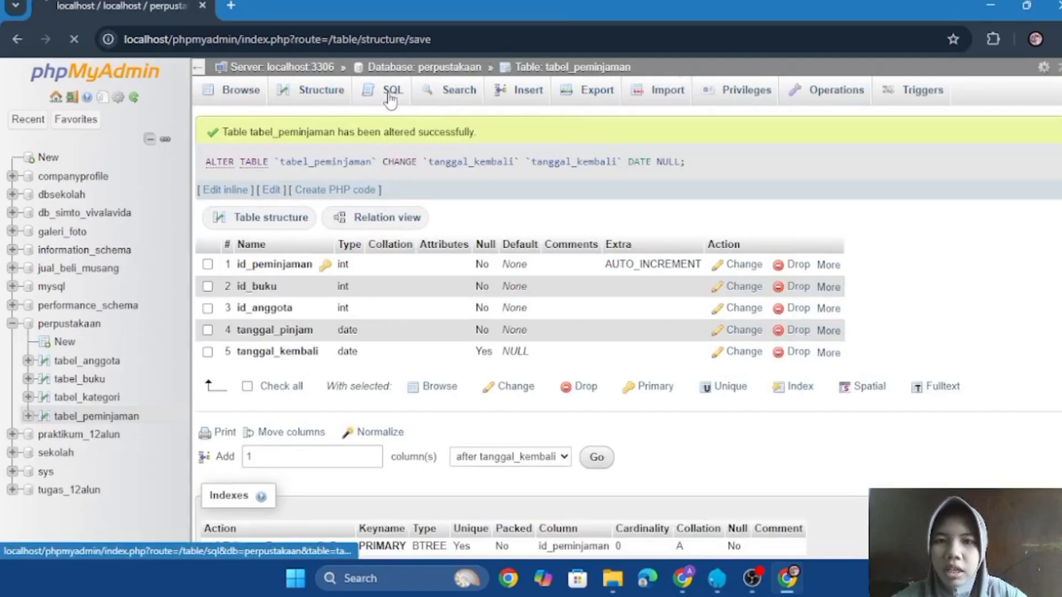
# Replace tabel_peminjaman's default SQL query with the INSERT INTO peminjaman statement from the clipboard history
pyautogui.click(390, 94)
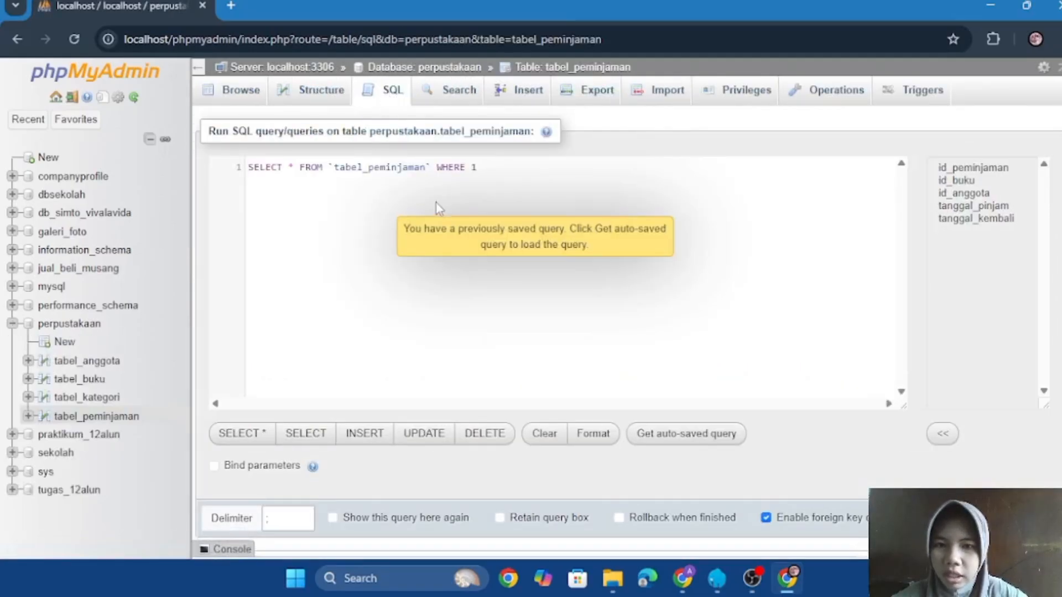
pyautogui.hotkey('ctrl', 'a')
pyautogui.press('super+v')
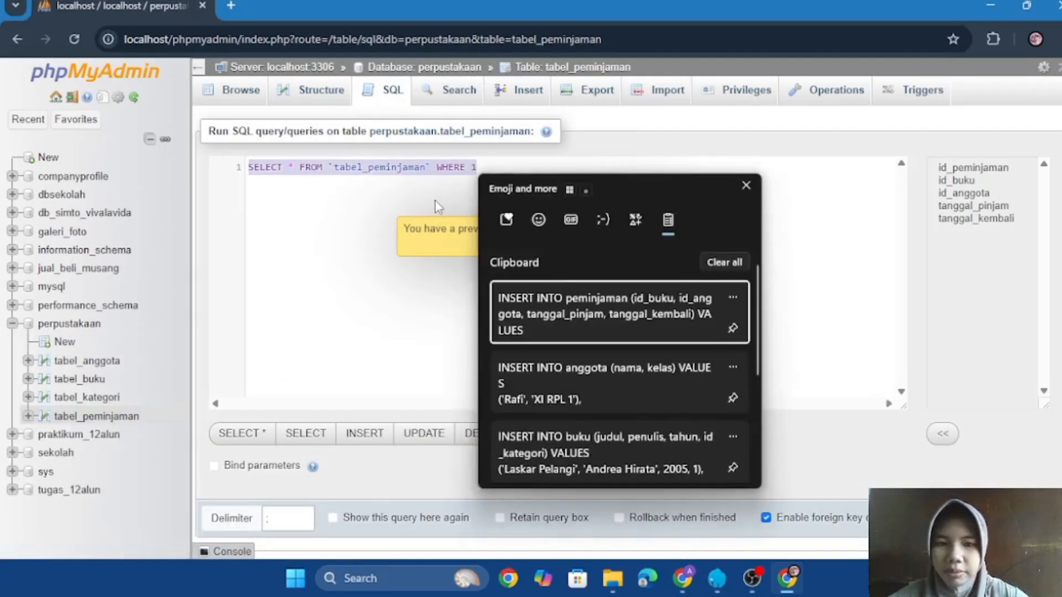
pyautogui.click(551, 316)
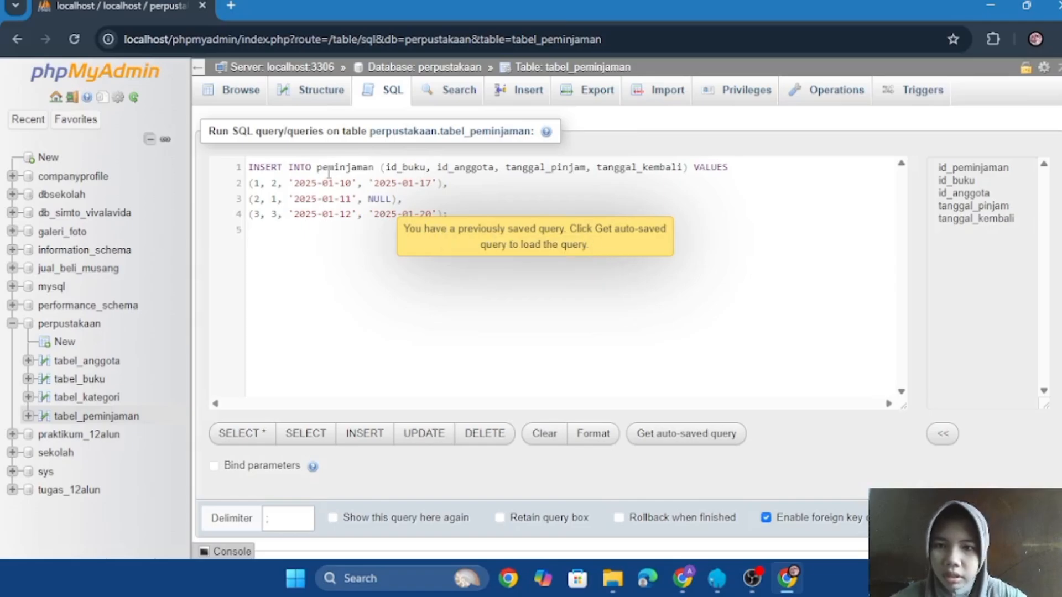
# Point the loan INSERT statement at tabel_peminjaman and run the whole query, then open the table, discarding the unsaved changes
pyautogui.moveTo(317, 166); pyautogui.dragTo(372, 166)
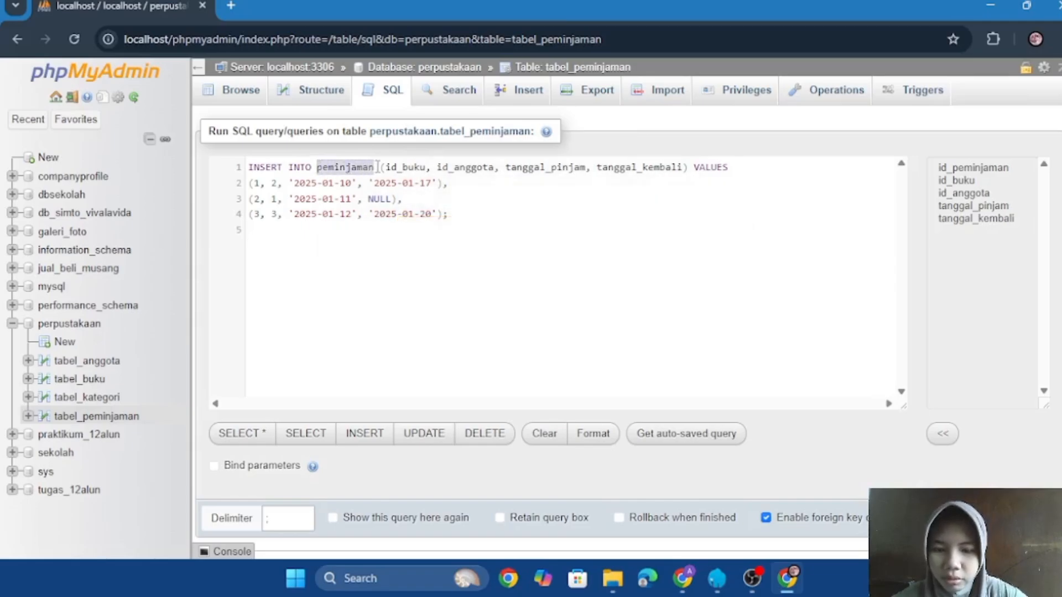
pyautogui.write('ta')
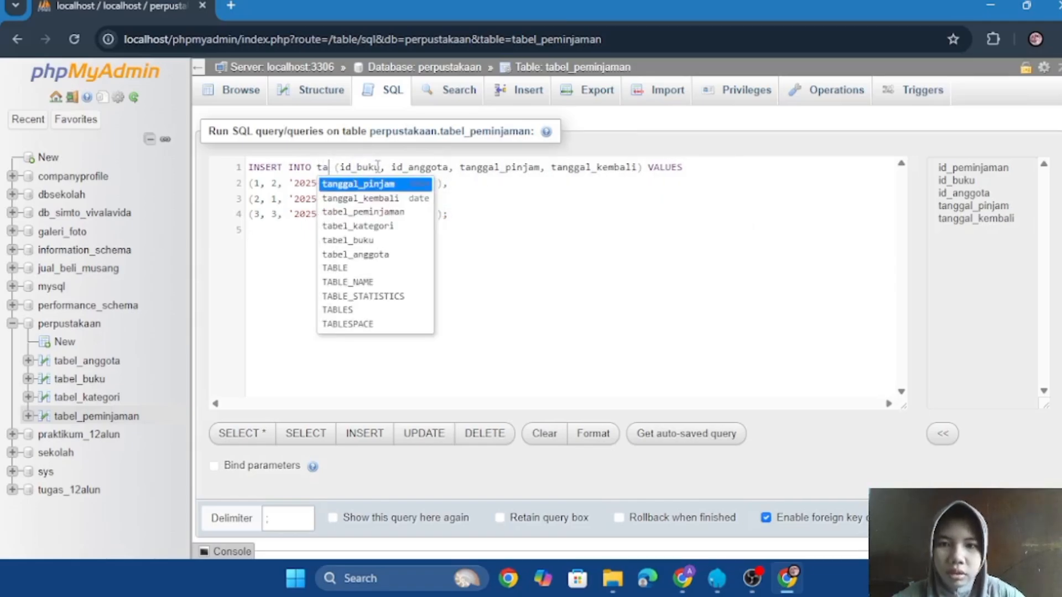
pyautogui.press('Down')
pyautogui.press('Down')
pyautogui.press('Return')
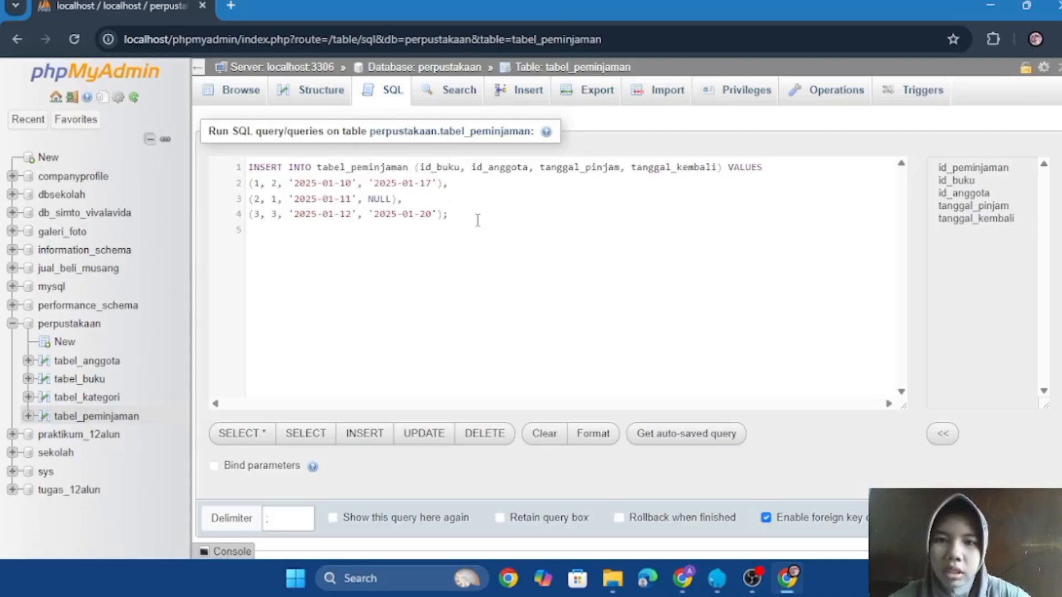
pyautogui.hotkey('ctrl', 'a')
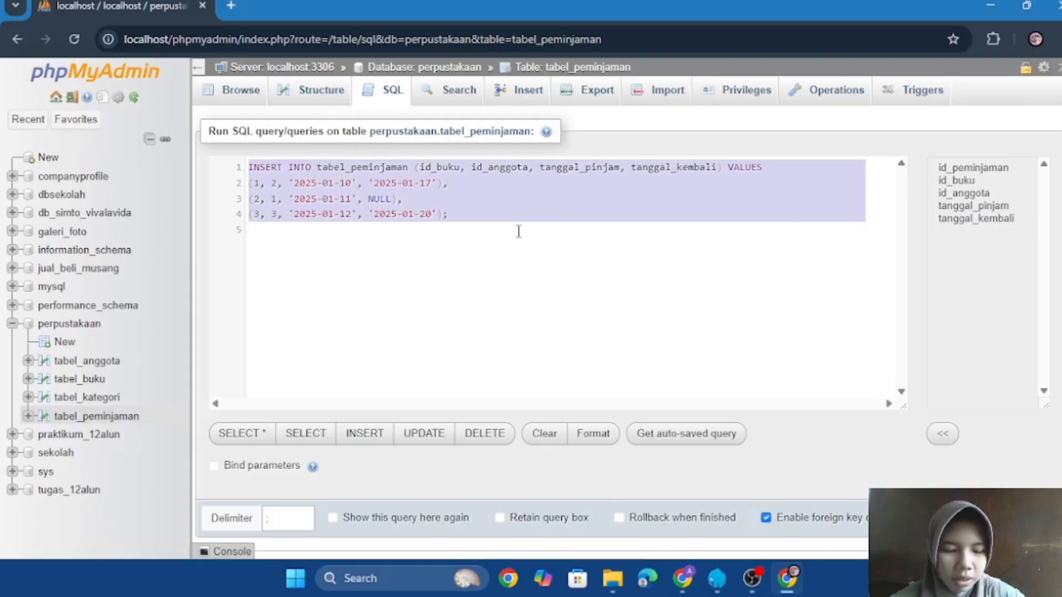
pyautogui.hotkey('ctrl', 'Return')
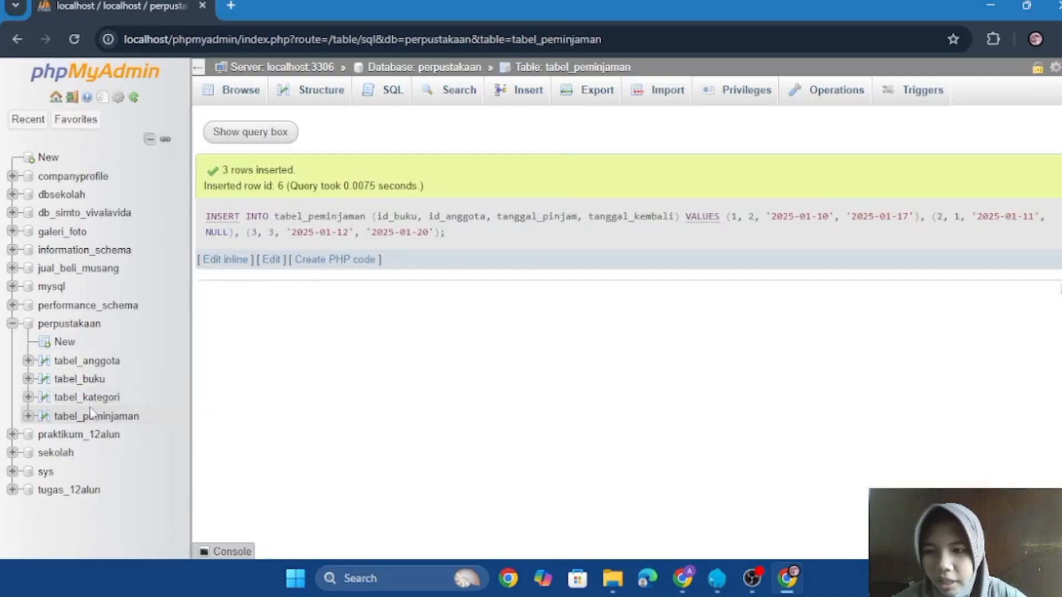
pyautogui.click(108, 418)
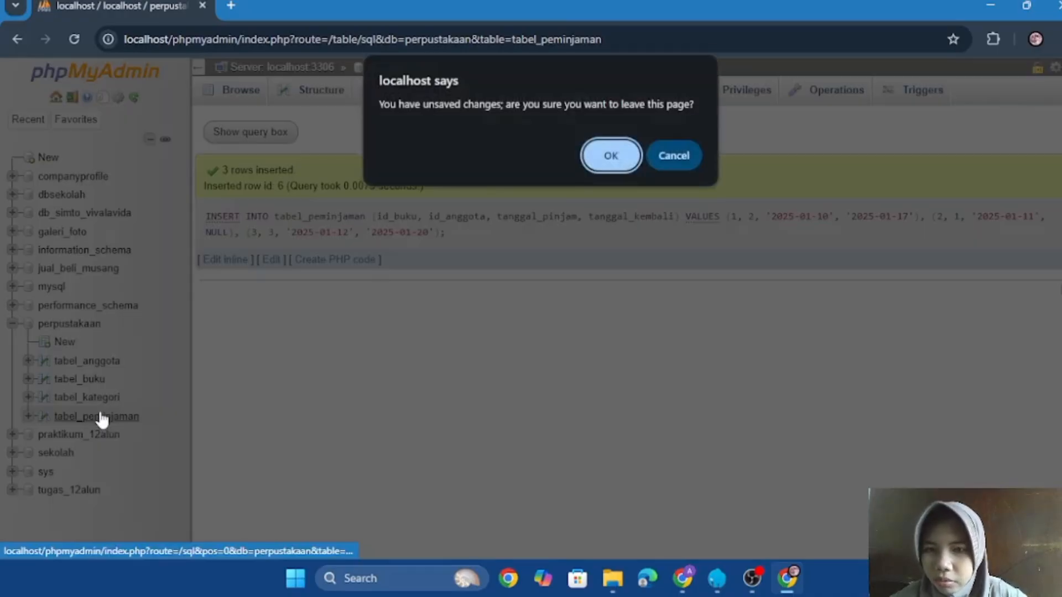
pyautogui.click(611, 156)
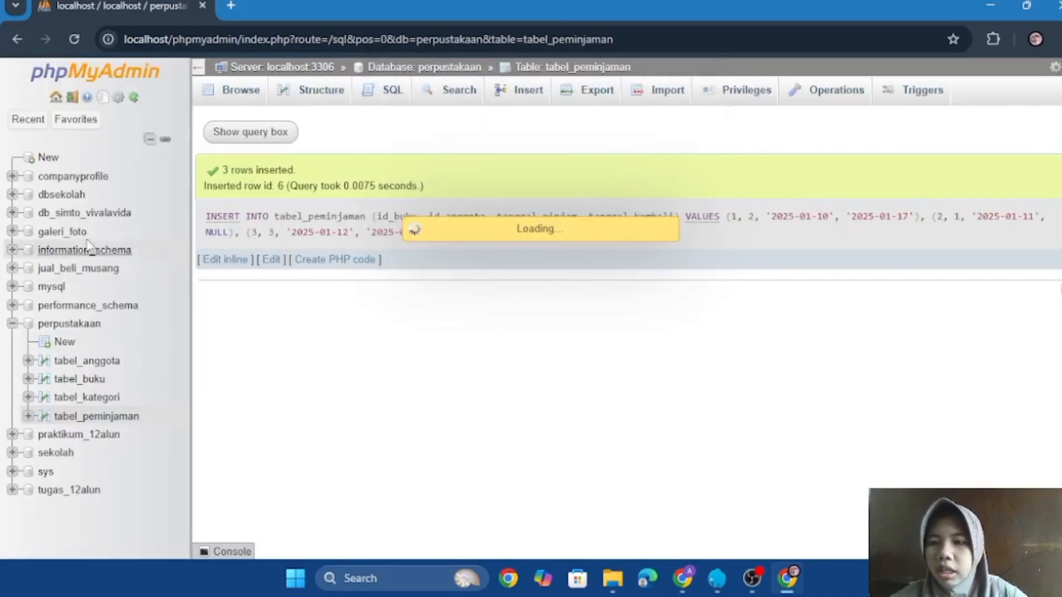
pyautogui.click(55, 164)
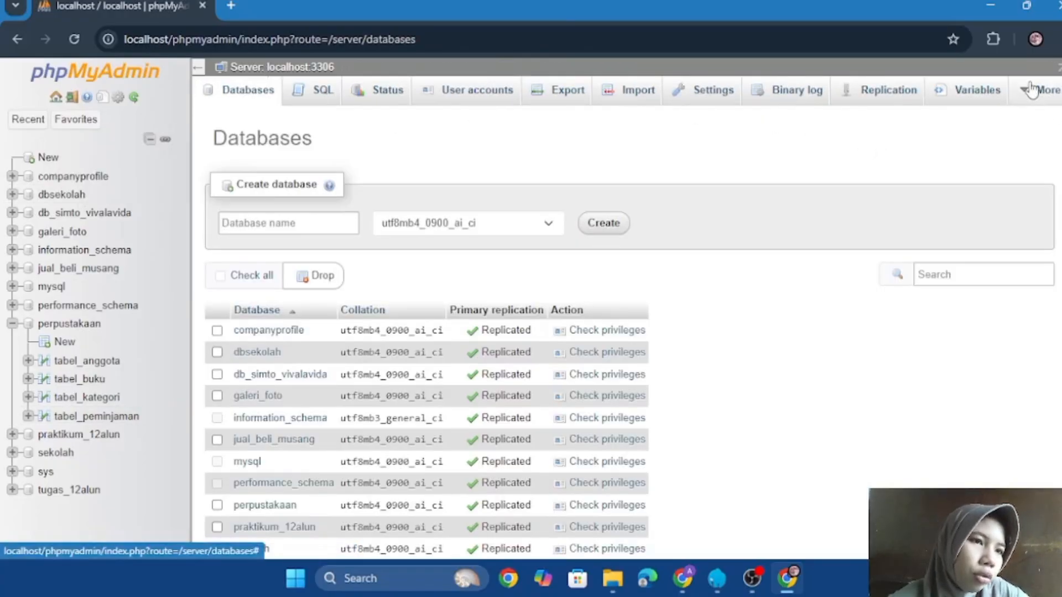
pyautogui.click(1025, 97)
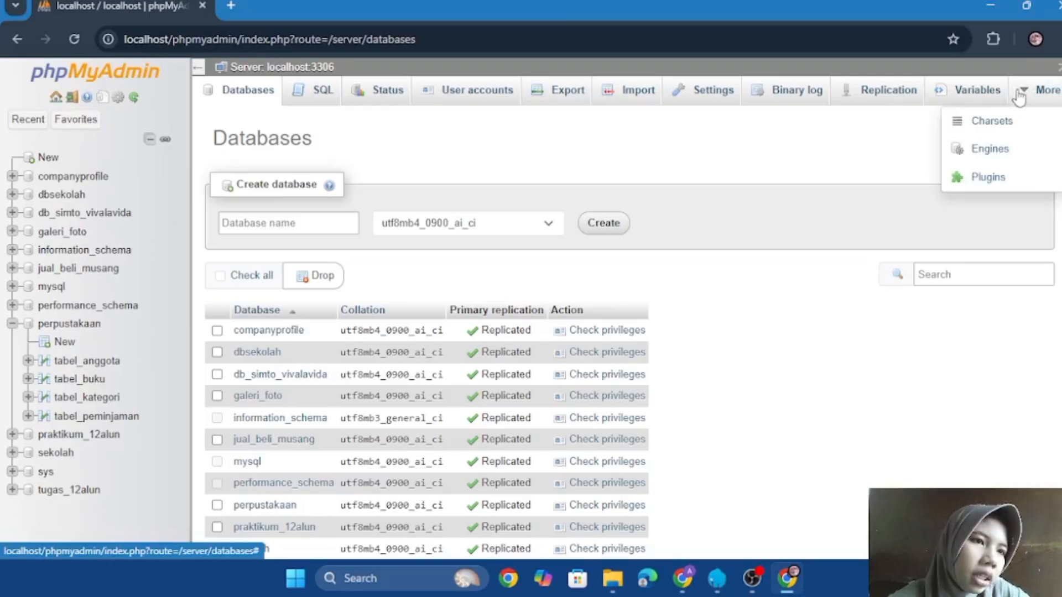
pyautogui.click(48, 159)
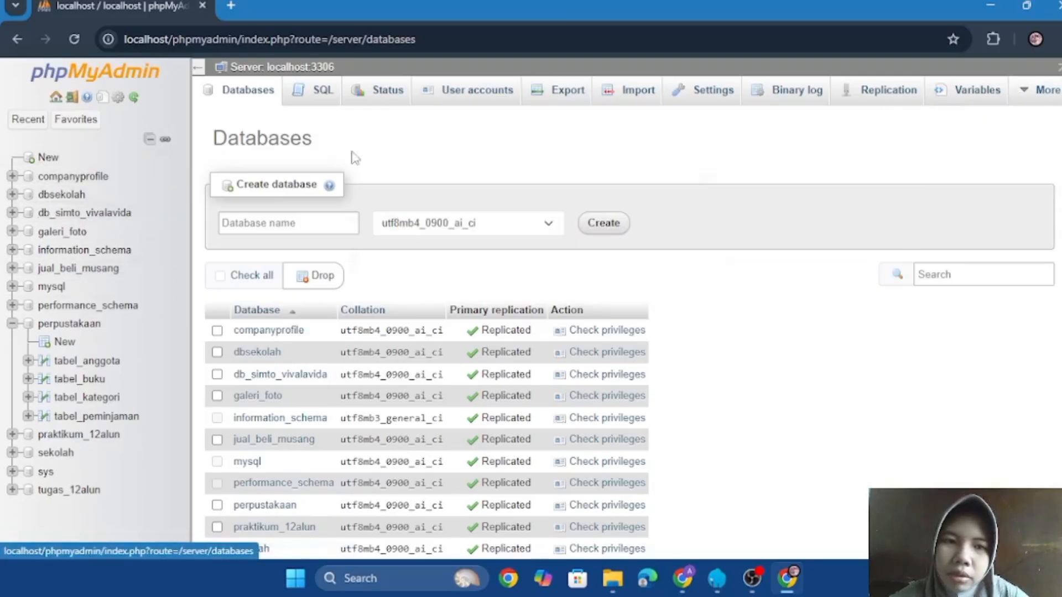
pyautogui.click(56, 99)
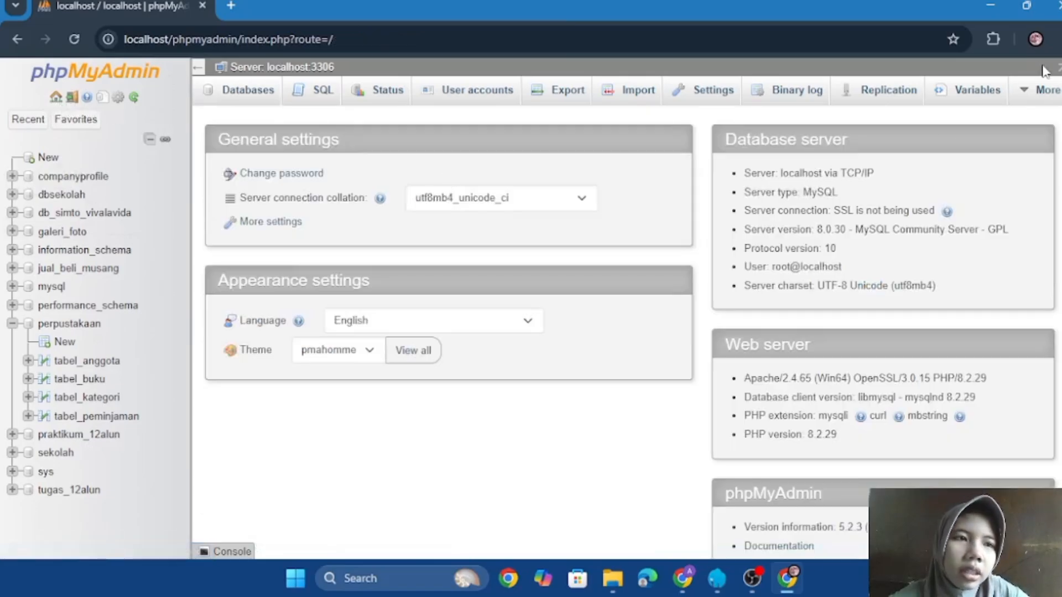
pyautogui.click(1037, 91)
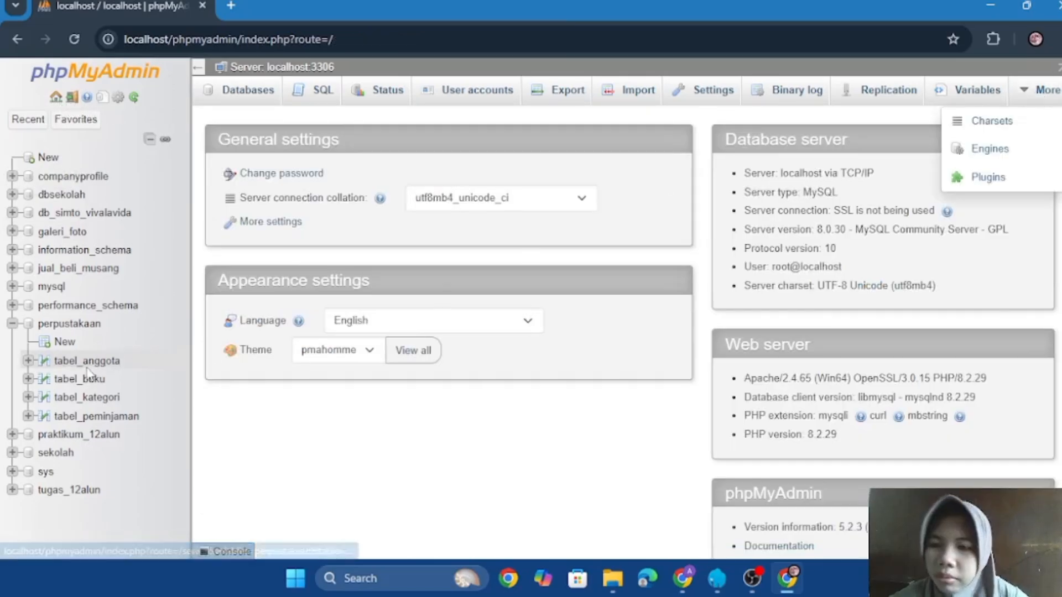
# Open the perpustakaan database in the Designer and spread its four tables apart so that none overlap
pyautogui.click(65, 326)
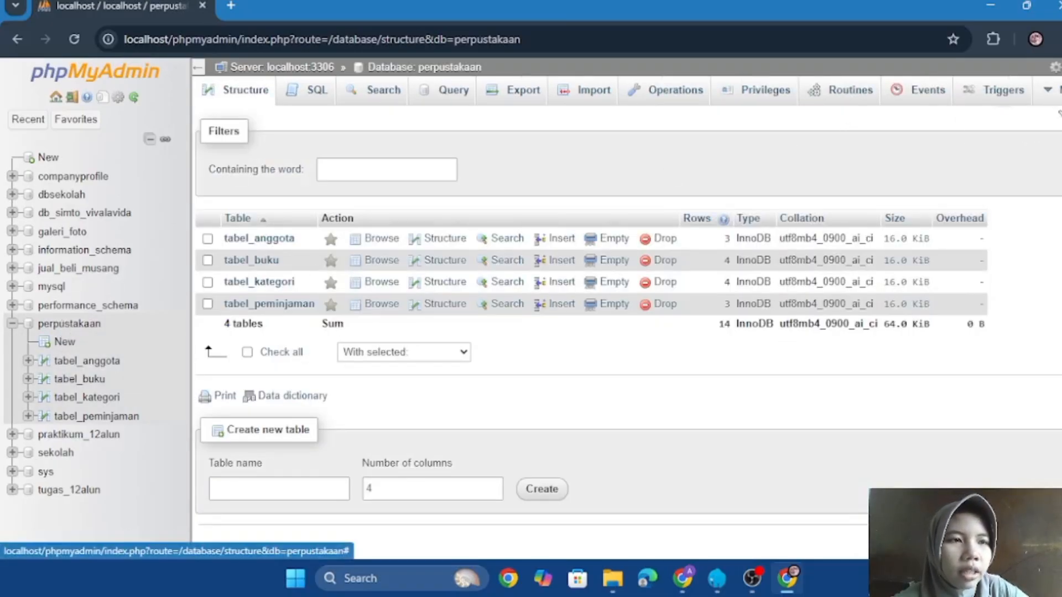
pyautogui.click(1047, 90)
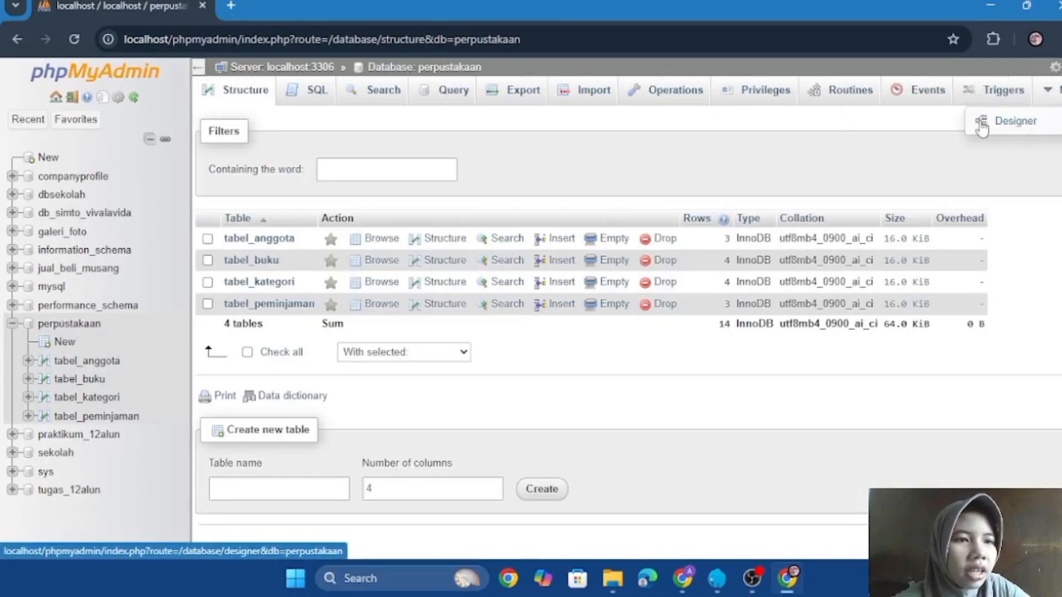
pyautogui.click(1043, 129)
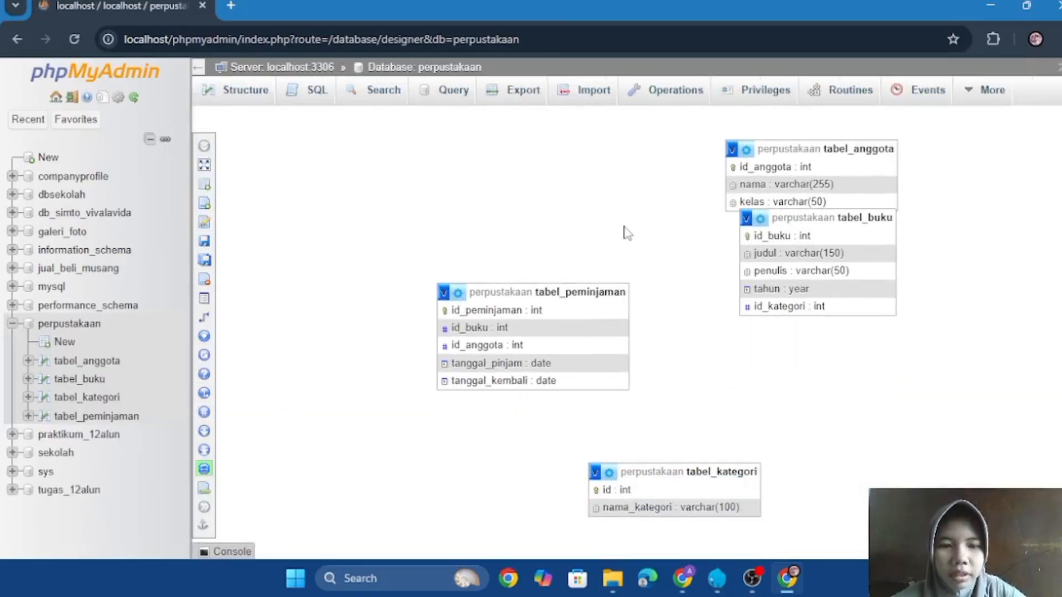
pyautogui.moveTo(790, 147); pyautogui.dragTo(593, 172)
pyautogui.moveTo(686, 467); pyautogui.dragTo(704, 442)
pyautogui.moveTo(561, 370); pyautogui.dragTo(495, 316)
pyautogui.moveTo(691, 461); pyautogui.dragTo(658, 448)
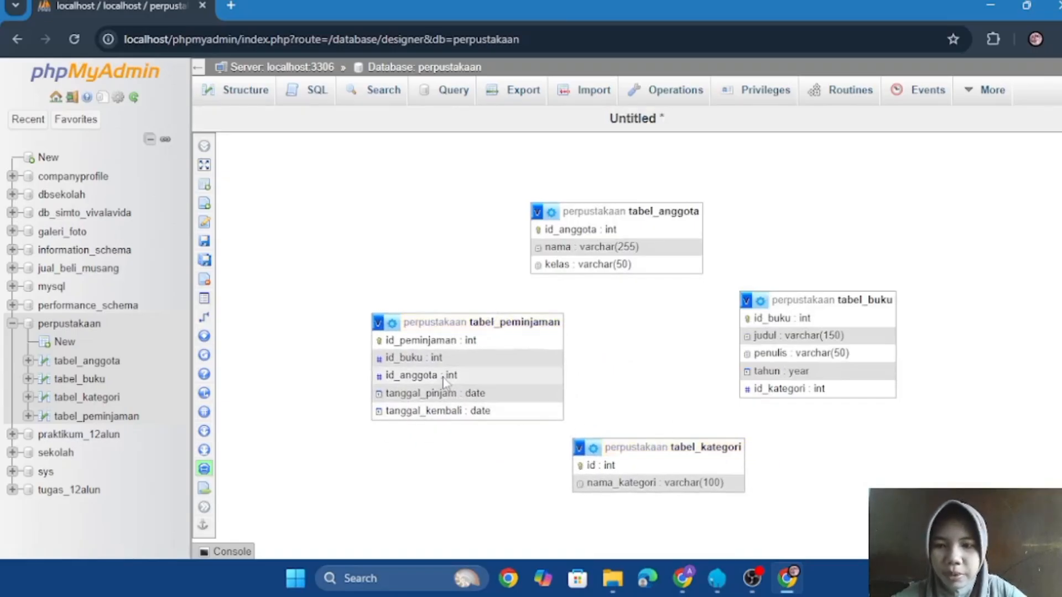
# Try to create a relationship with tabel_anggota's id_anggota as referenced key and tabel_peminjaman's id_anggota as foreign key
pyautogui.moveTo(209, 331)
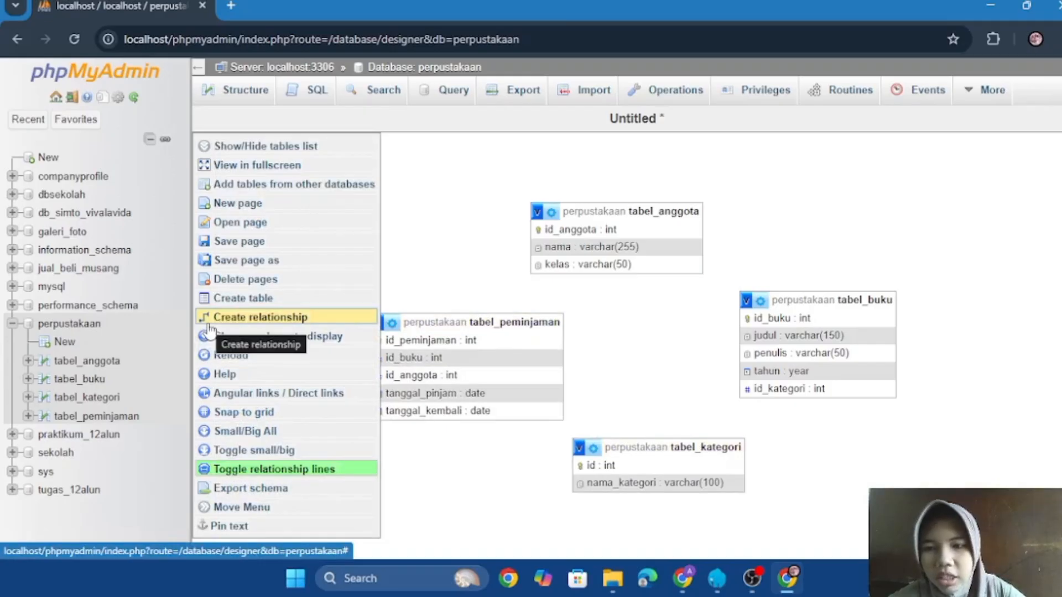
pyautogui.click(209, 324)
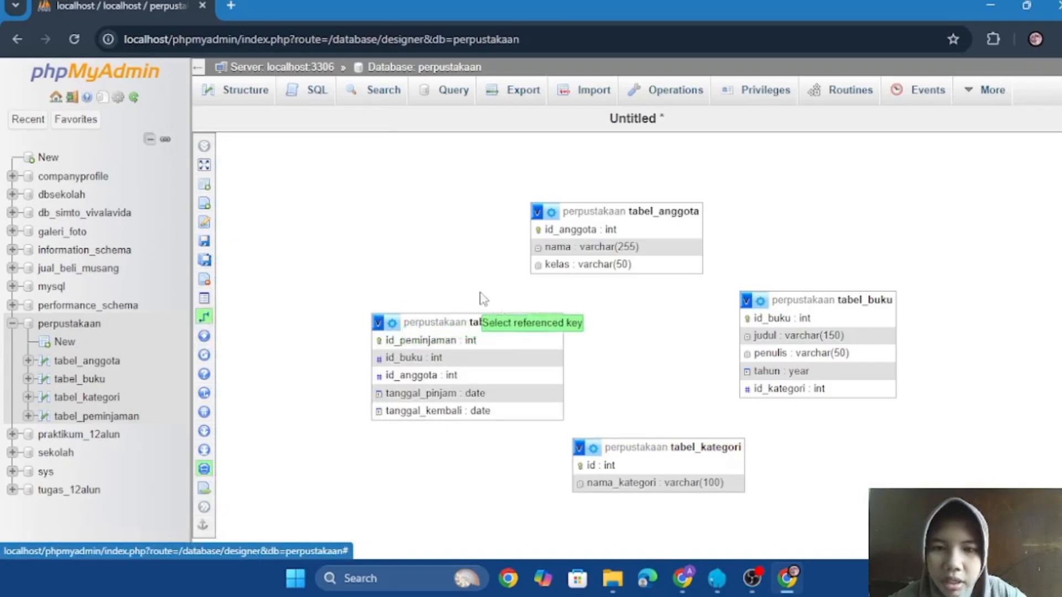
pyautogui.click(568, 230)
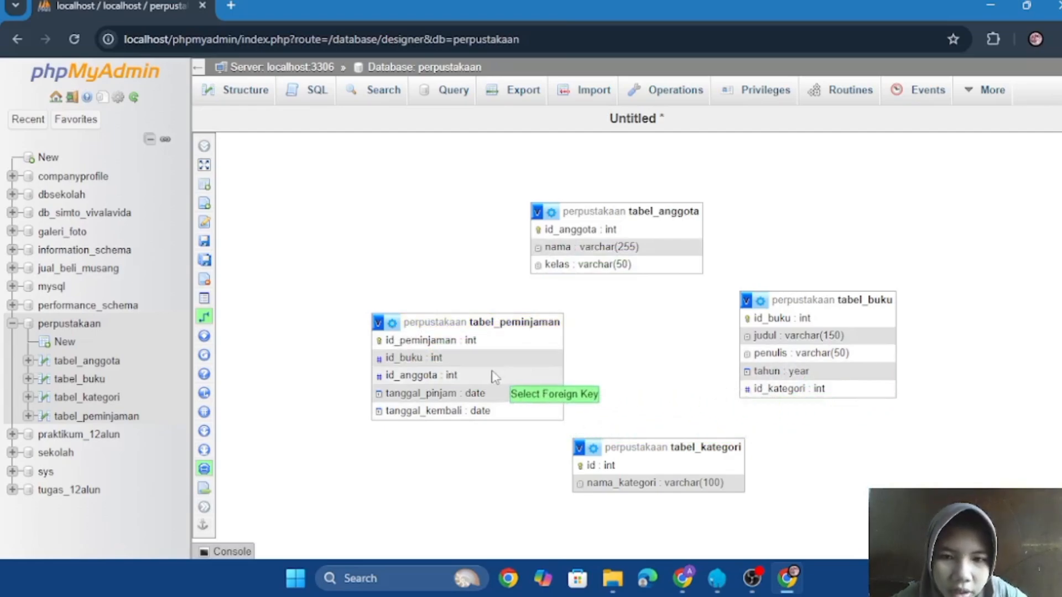
pyautogui.click(381, 375)
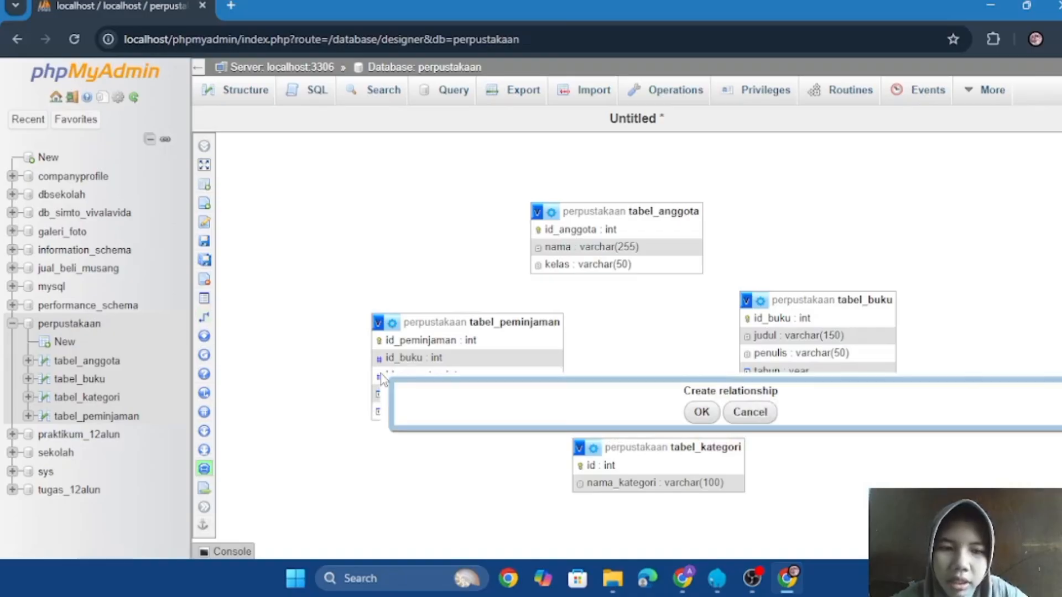
pyautogui.click(702, 412)
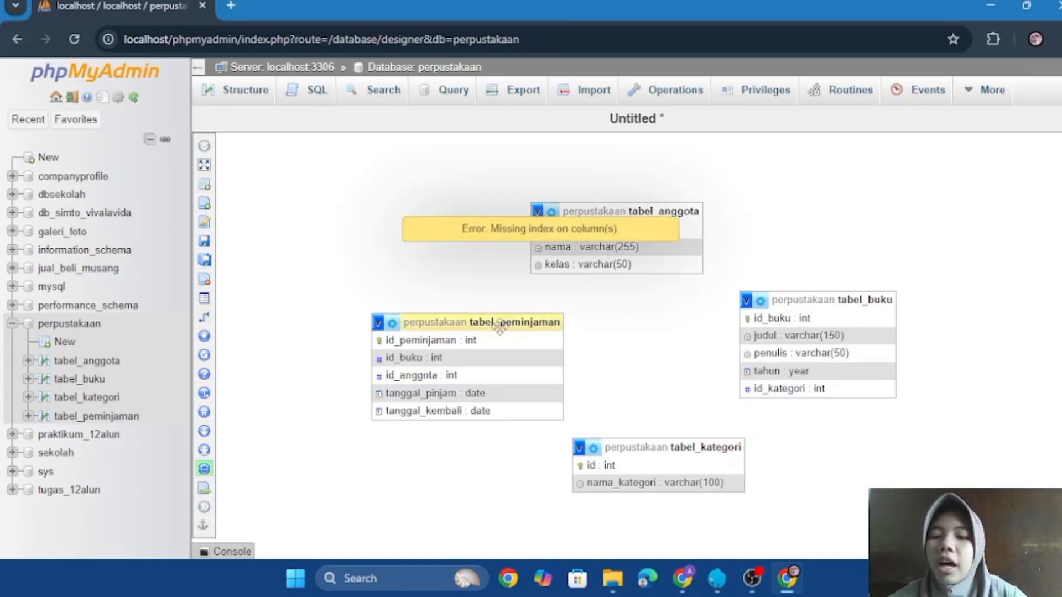
# Add an index of type INDEX named "foreign key" on tabel_peminjaman's id_buku column
pyautogui.click(99, 419)
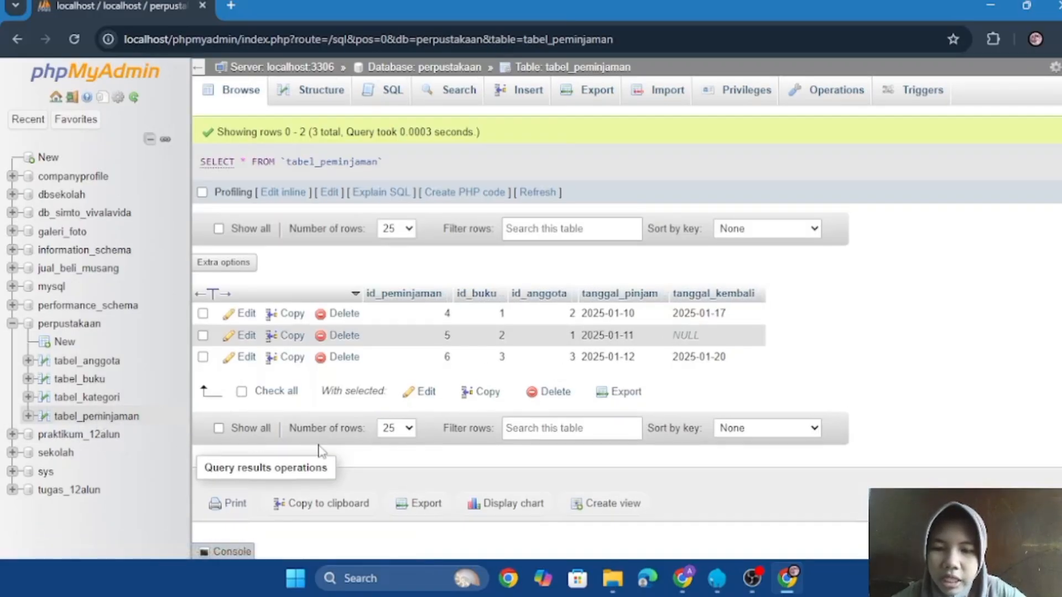
pyautogui.click(321, 99)
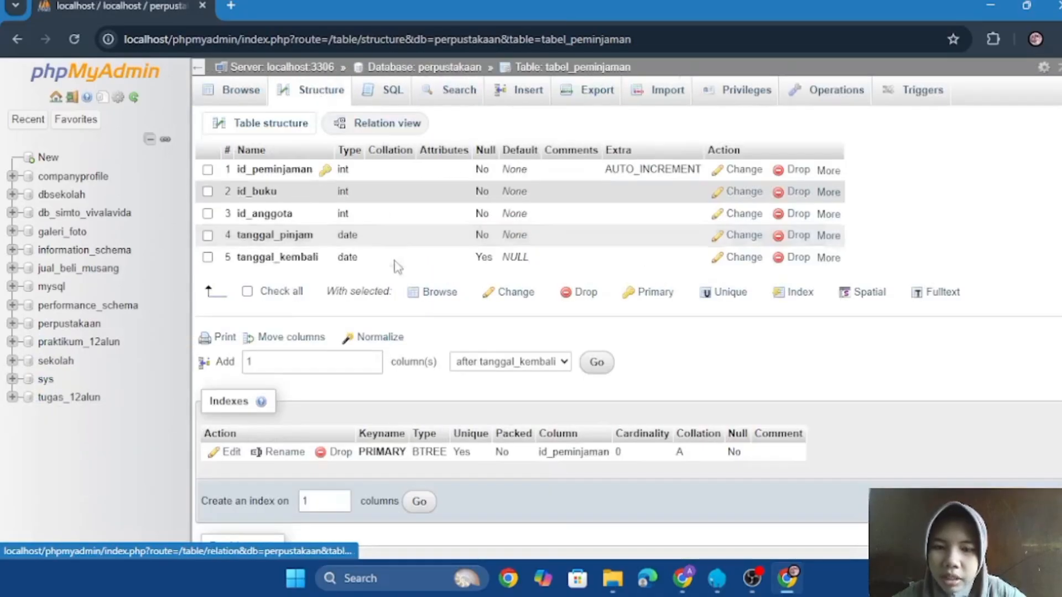
pyautogui.scroll(-3, 393, 271)
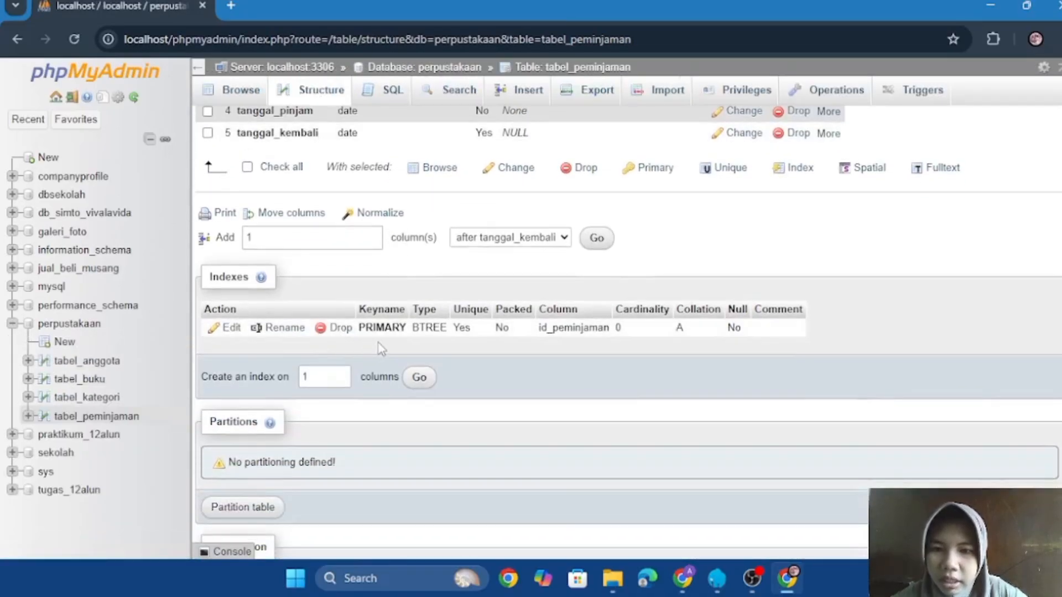
pyautogui.scroll(-1, 380, 348)
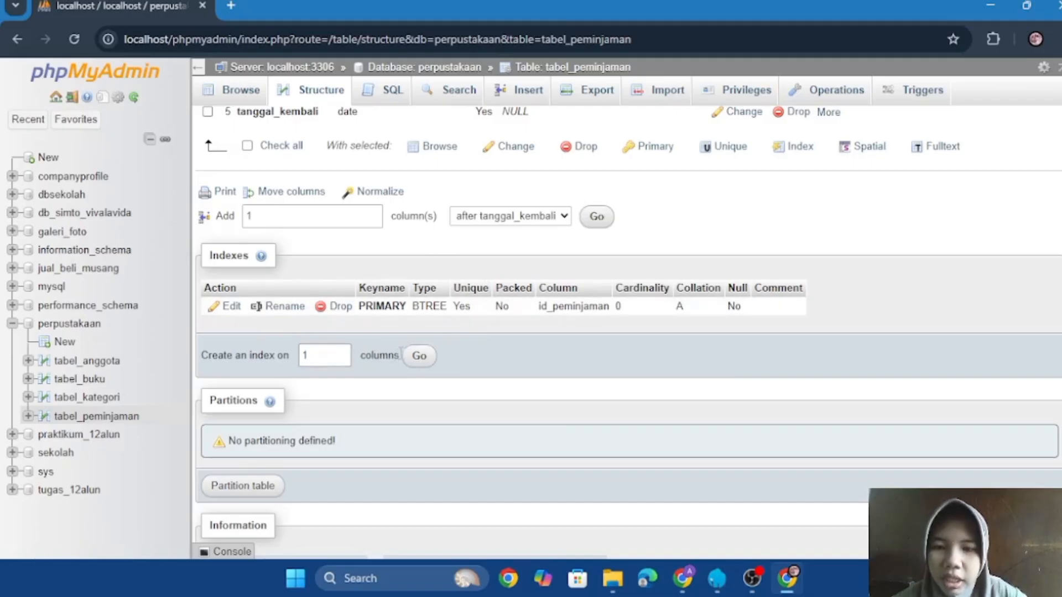
pyautogui.click(420, 358)
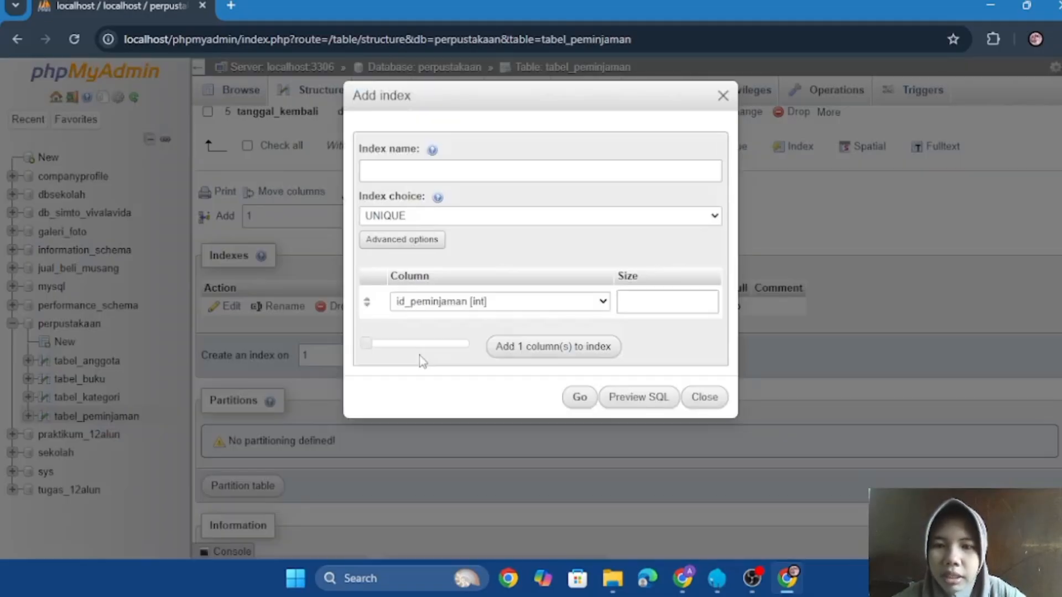
pyautogui.click(603, 303)
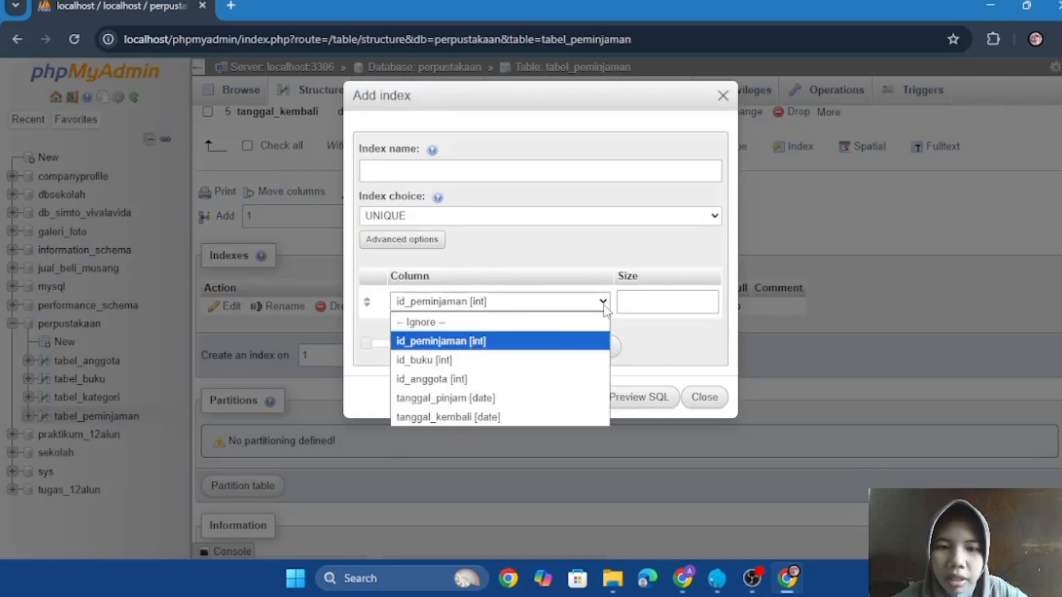
pyautogui.click(462, 360)
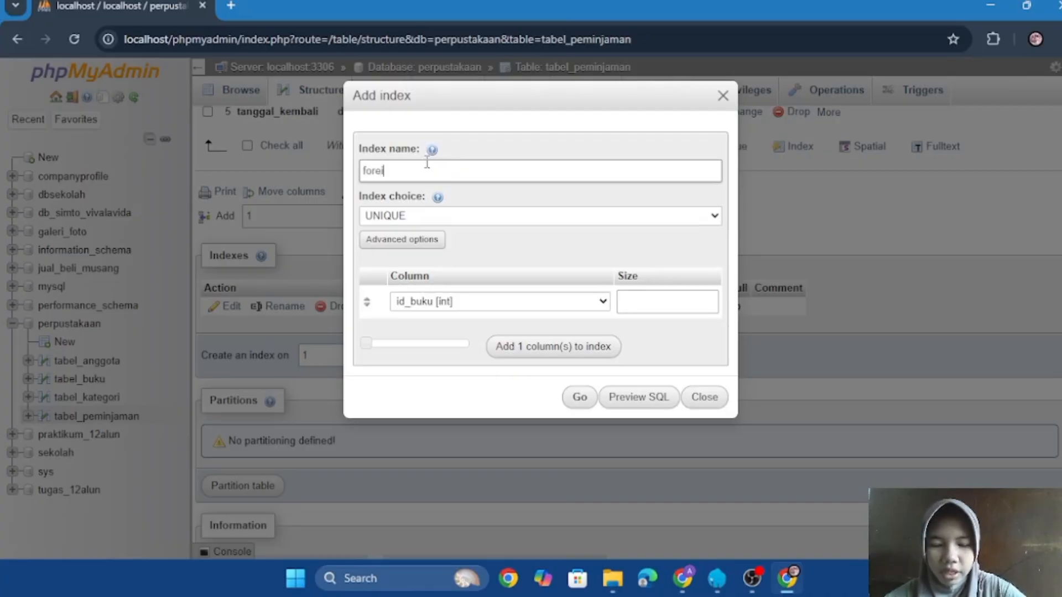
pyautogui.click(423, 216)
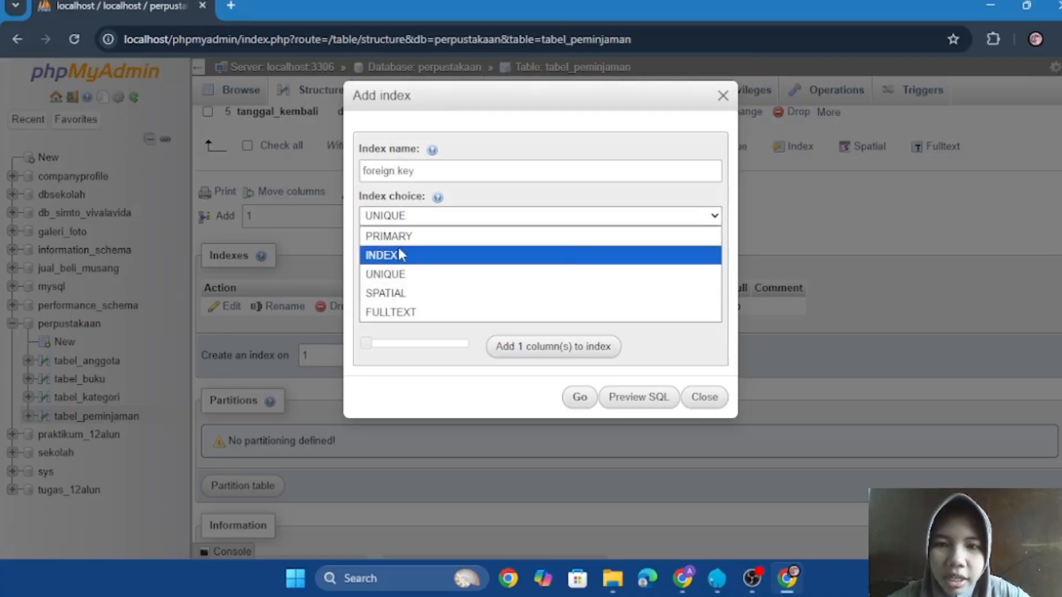
pyautogui.click(400, 254)
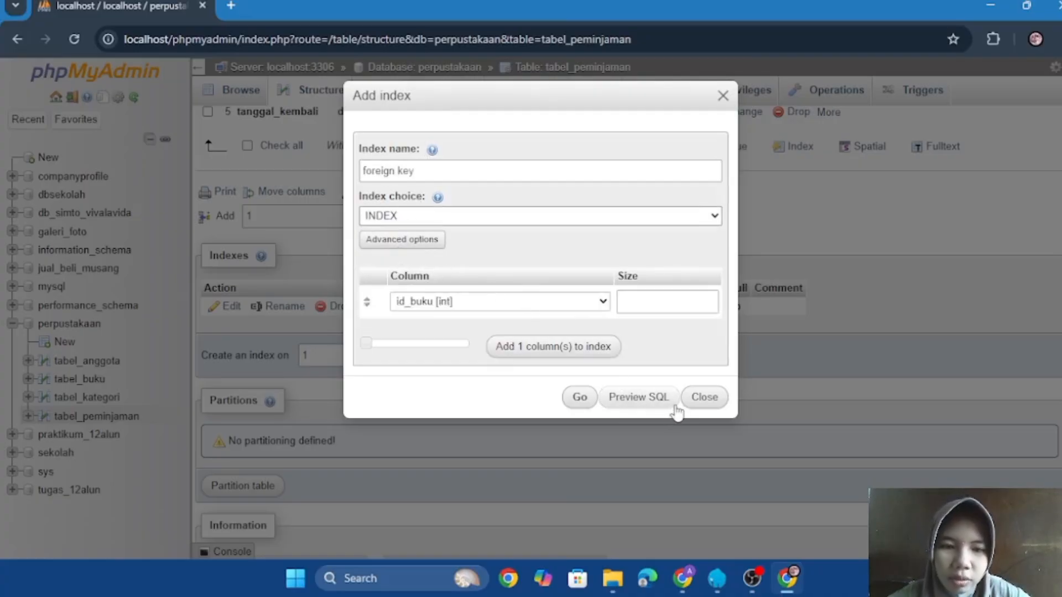
pyautogui.click(578, 397)
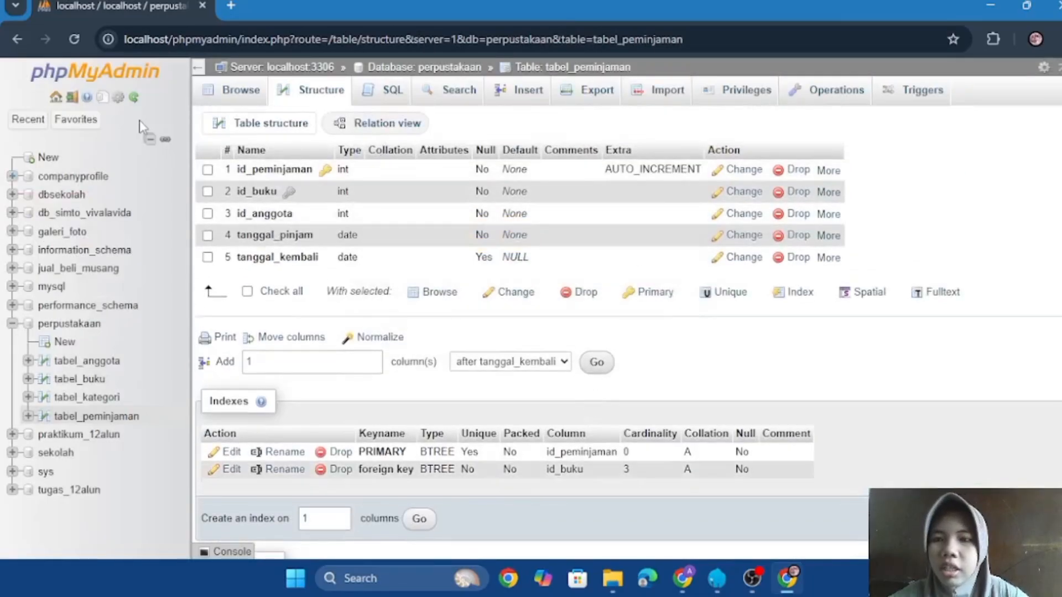
# Open the perpustakaan database in the Designer and move tabel_anggota and tabel_buku so that no tables overlap
pyautogui.click(70, 326)
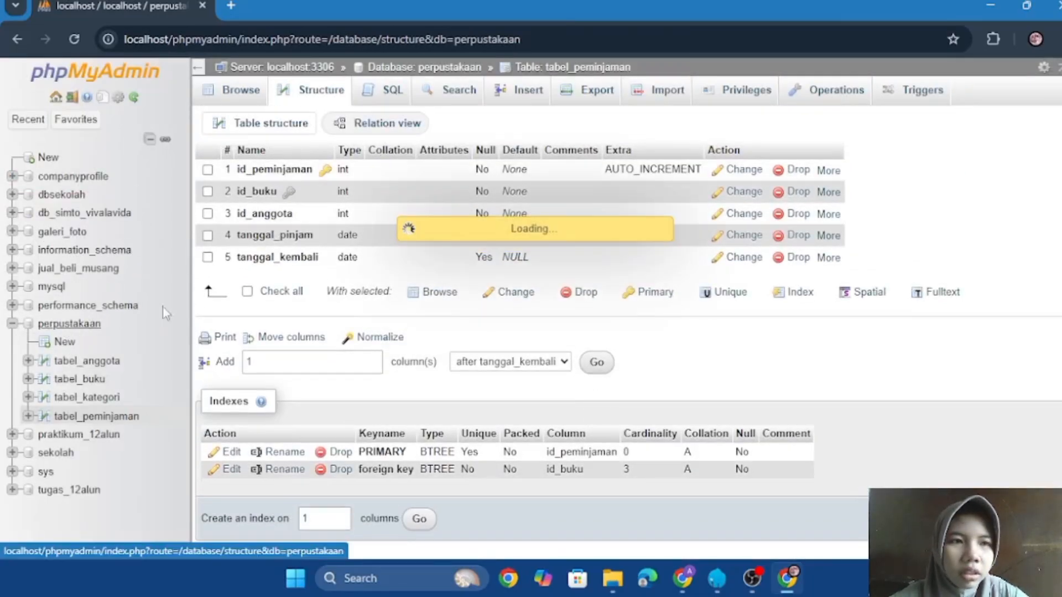
pyautogui.click(1057, 90)
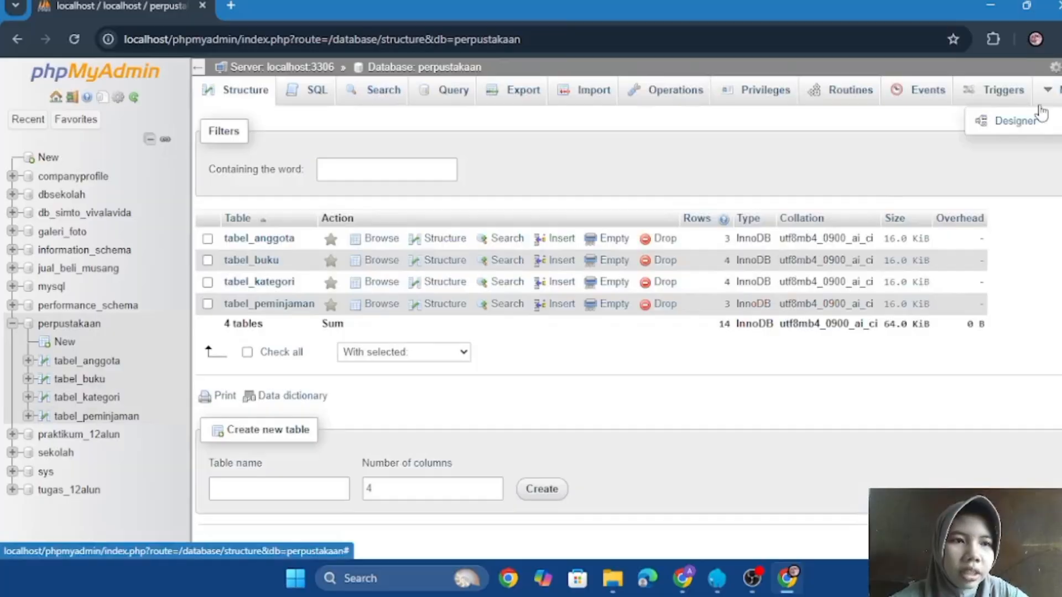
pyautogui.click(1038, 117)
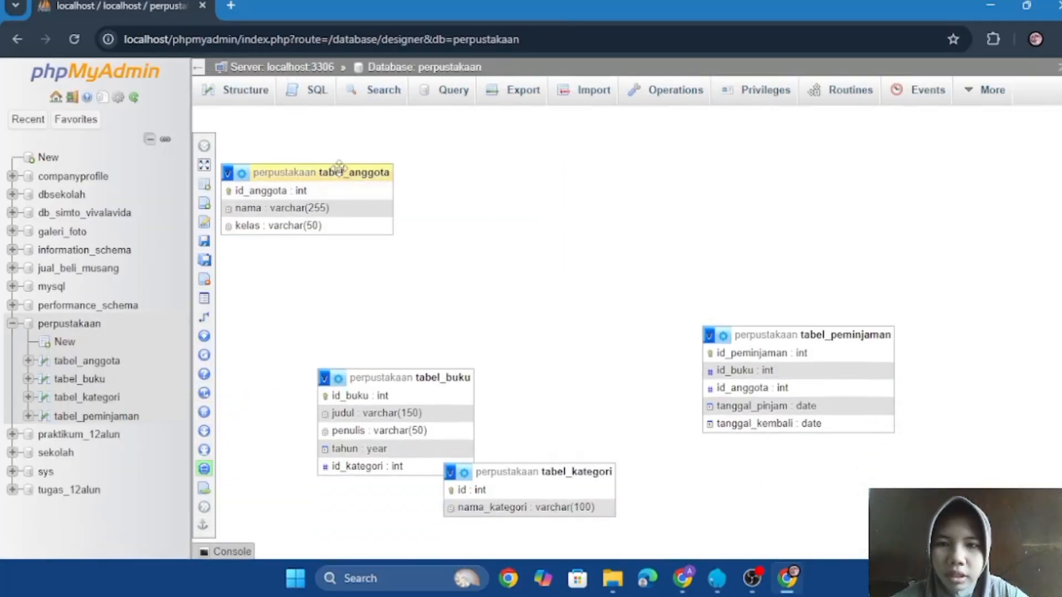
pyautogui.moveTo(338, 167); pyautogui.dragTo(542, 166)
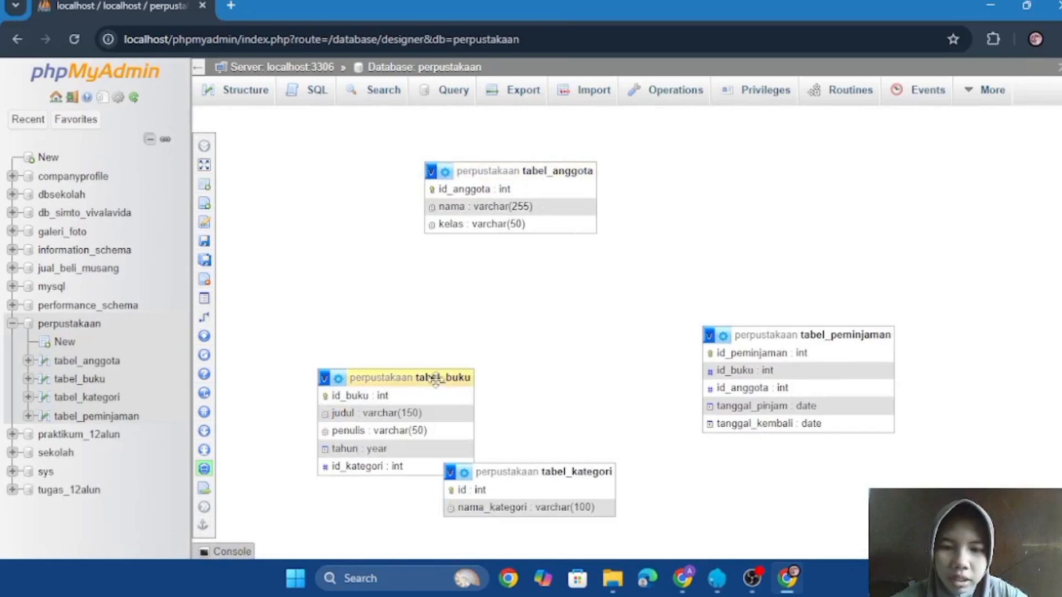
pyautogui.moveTo(435, 377); pyautogui.dragTo(408, 277)
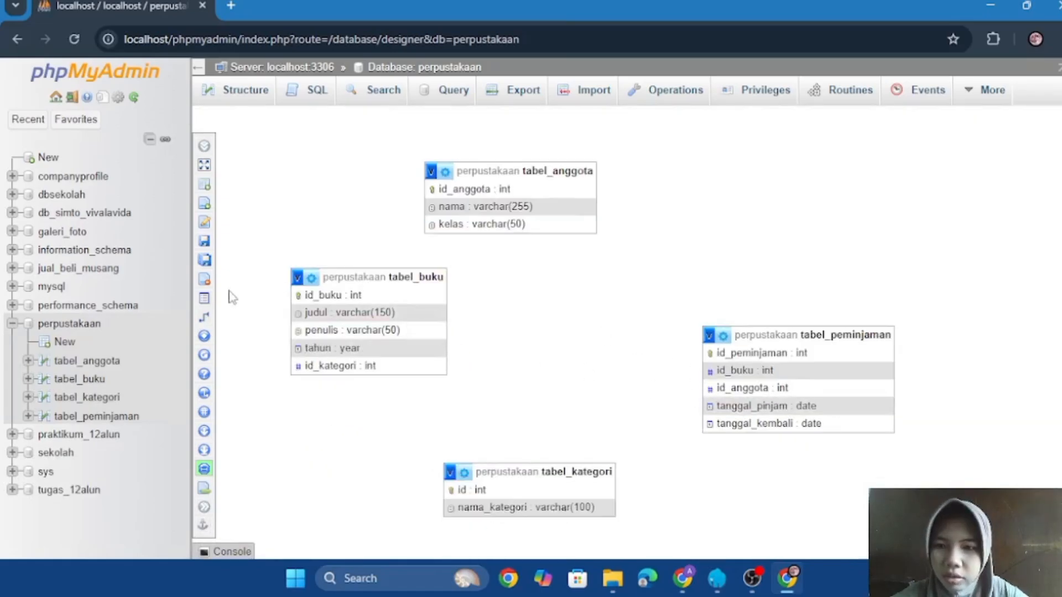
# Create a relationship with tabel_buku's id_buku as referenced key and tabel_peminjaman's id_buku as foreign key, leaving on delete and on update unset
pyautogui.click(324, 314)
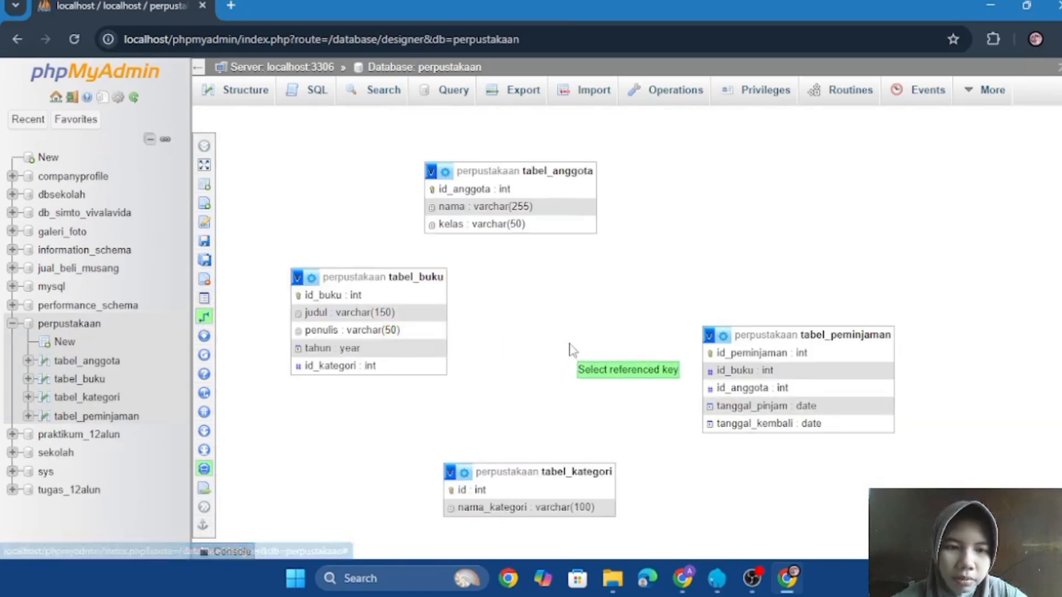
pyautogui.click(296, 296)
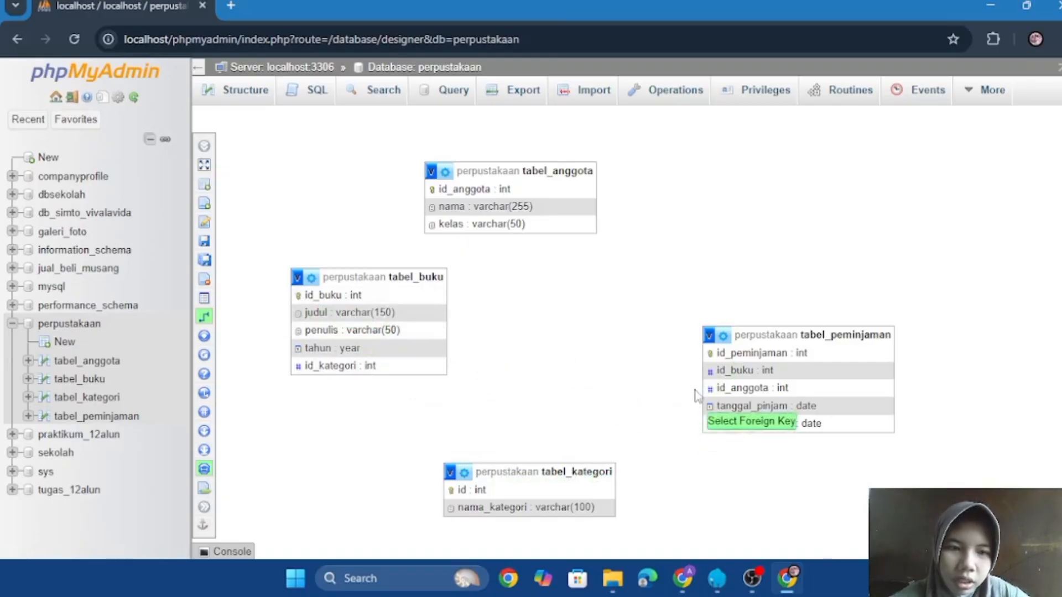
pyautogui.click(711, 372)
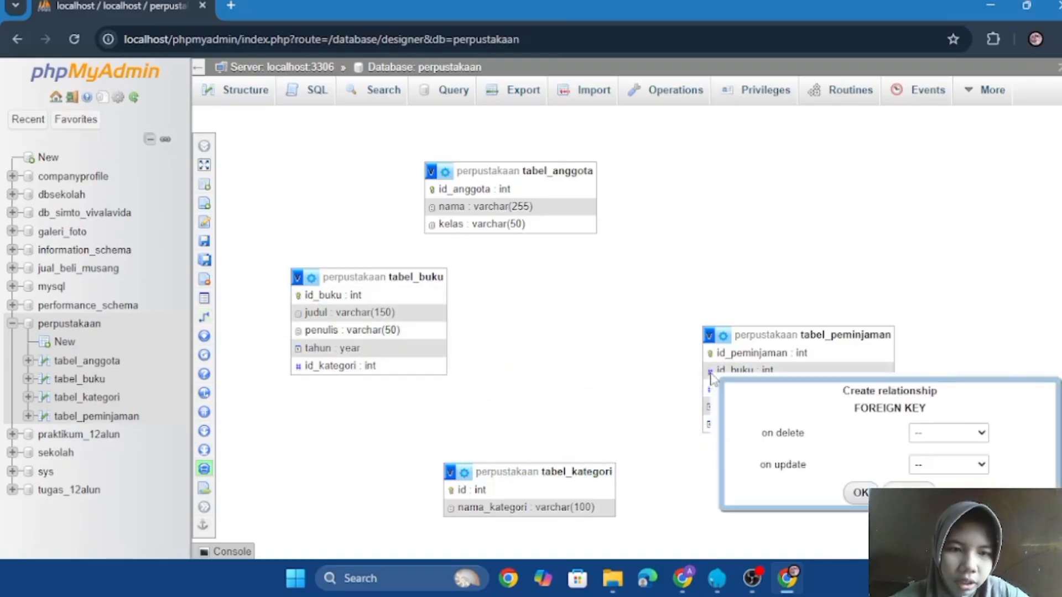
pyautogui.click(860, 494)
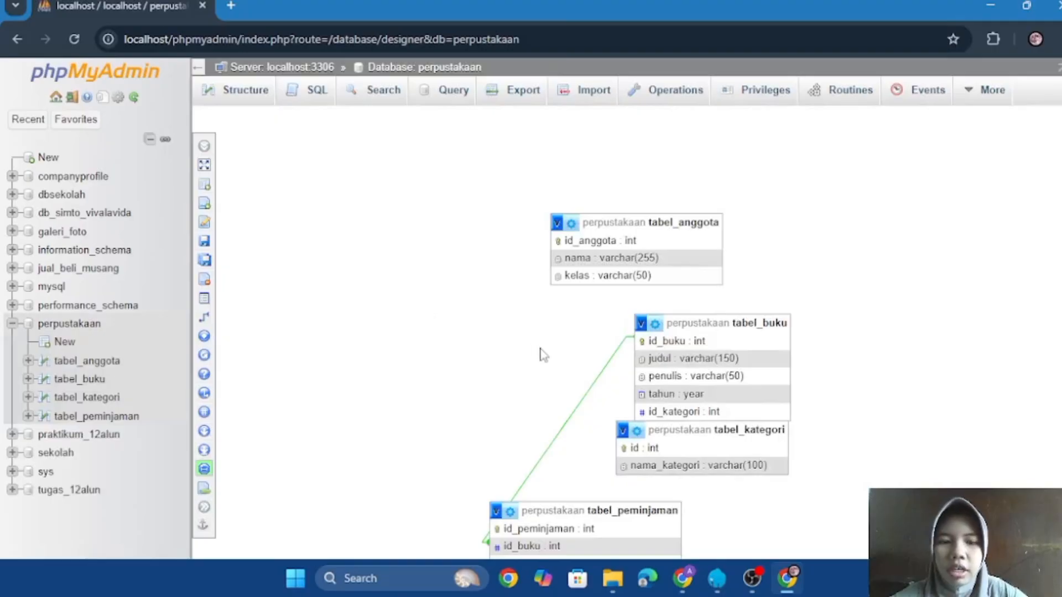
# Rearrange the Designer layout with tabel_peminjaman and tabel_buku side by side, tabel_anggota above them and tabel_kategori below
pyautogui.moveTo(524, 458); pyautogui.dragTo(410, 350)
pyautogui.moveTo(679, 378); pyautogui.dragTo(767, 347)
pyautogui.moveTo(639, 277); pyautogui.dragTo(629, 241)
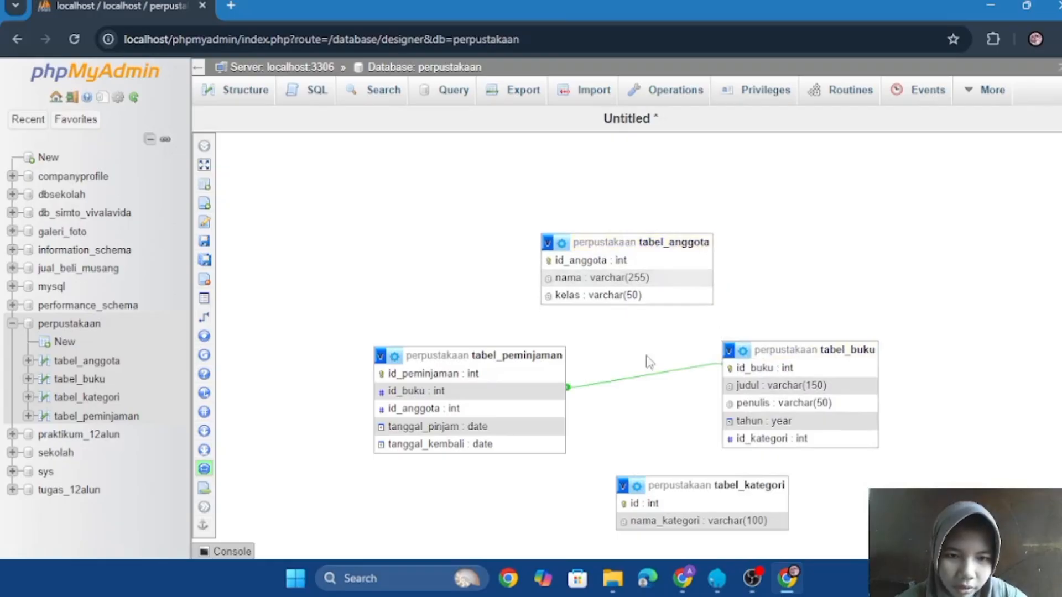
pyautogui.moveTo(674, 478); pyautogui.dragTo(629, 472)
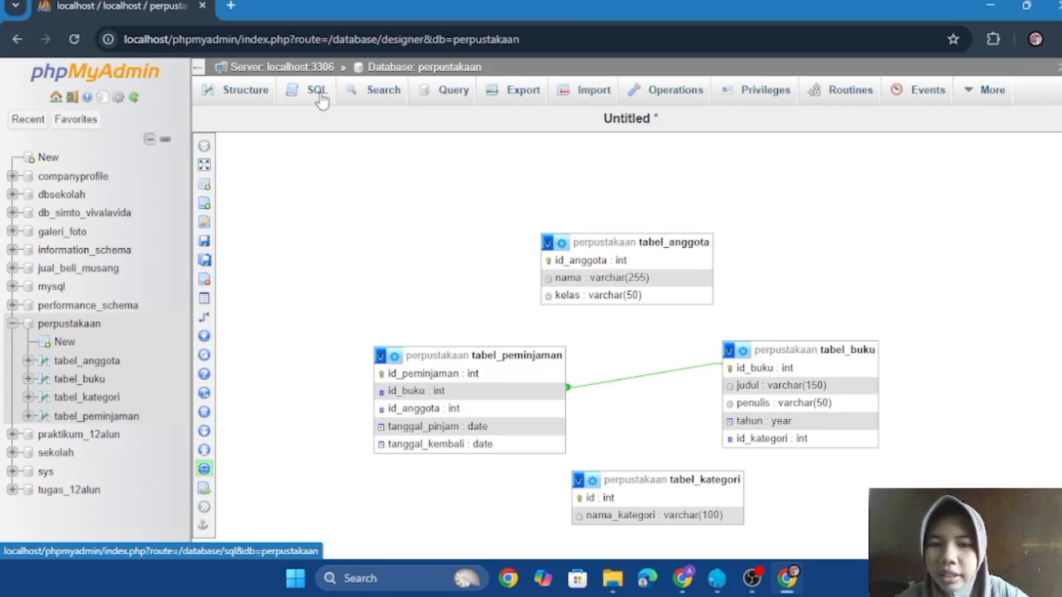
# Replace tabel_peminjaman's default SQL query with the beginning of a new statement, ALTER TABLE tabel_peminjaman
pyautogui.click(88, 417)
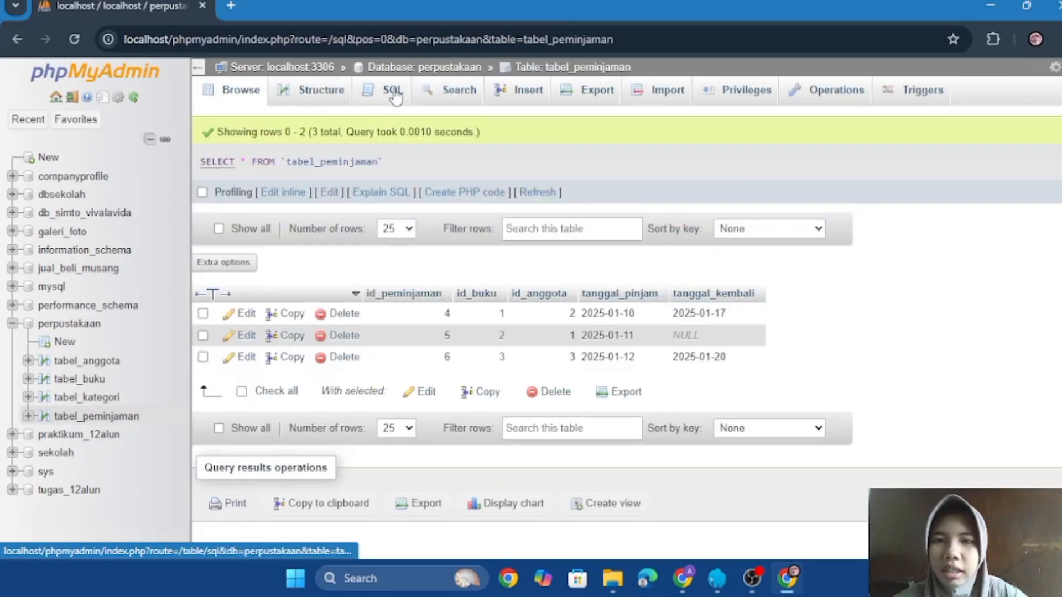
pyautogui.click(393, 93)
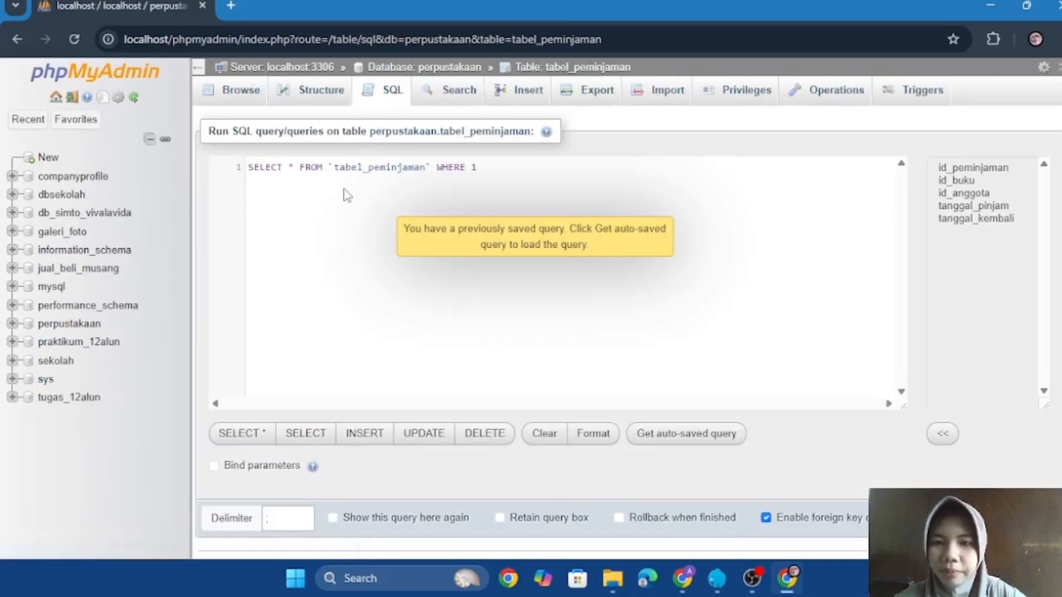
pyautogui.write('ALTER')
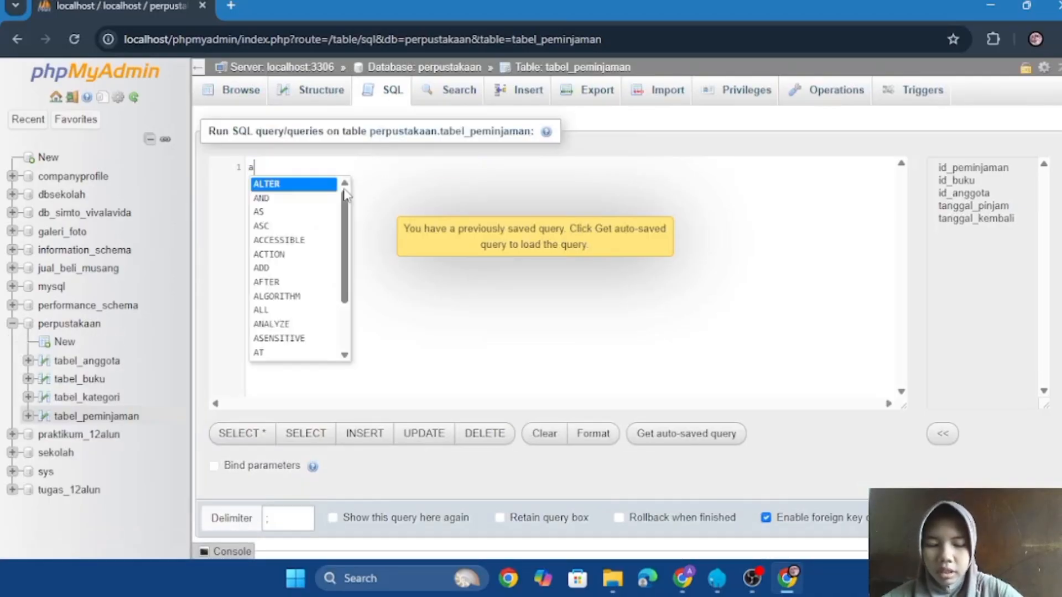
pyautogui.write(' tab')
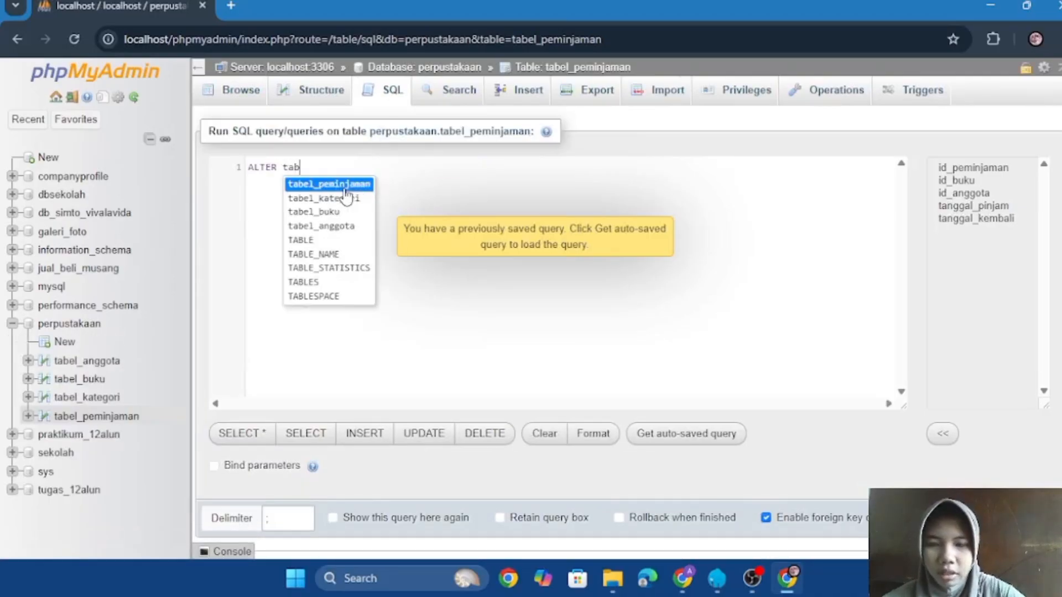
pyautogui.click(319, 242)
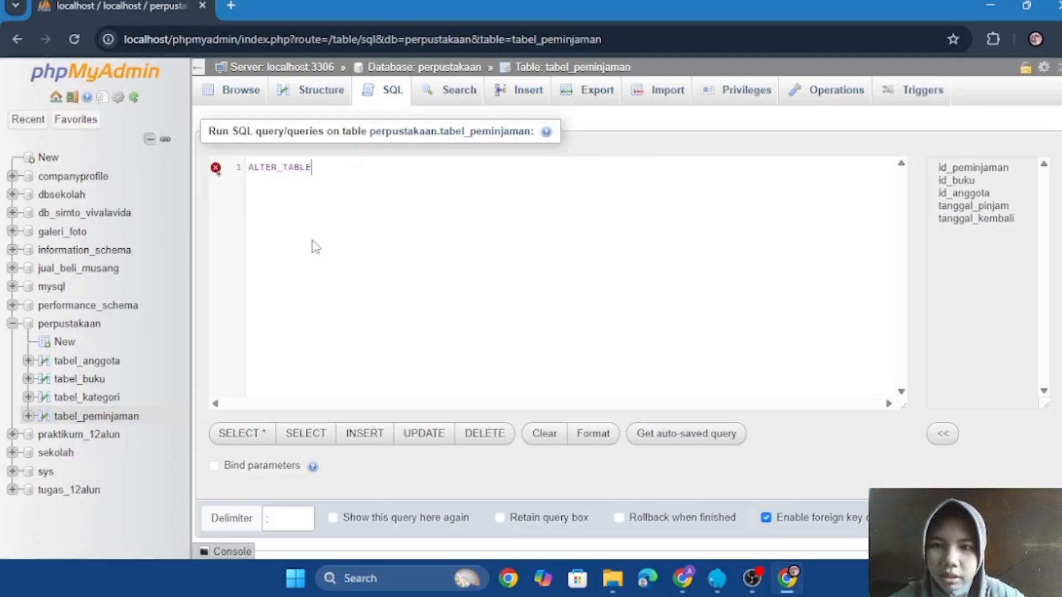
pyautogui.write('tab')
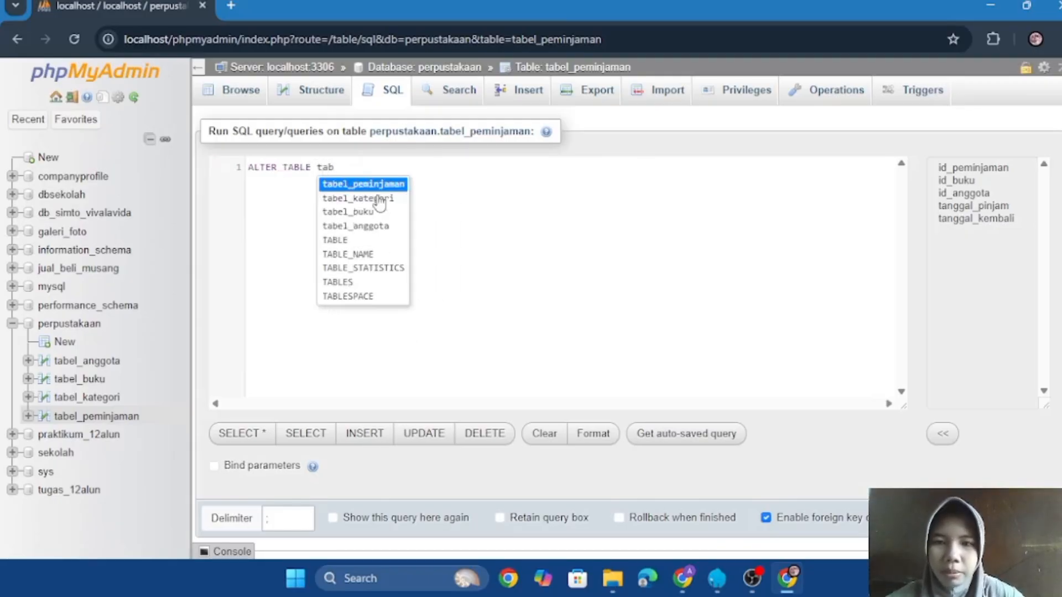
pyautogui.press('Escape')
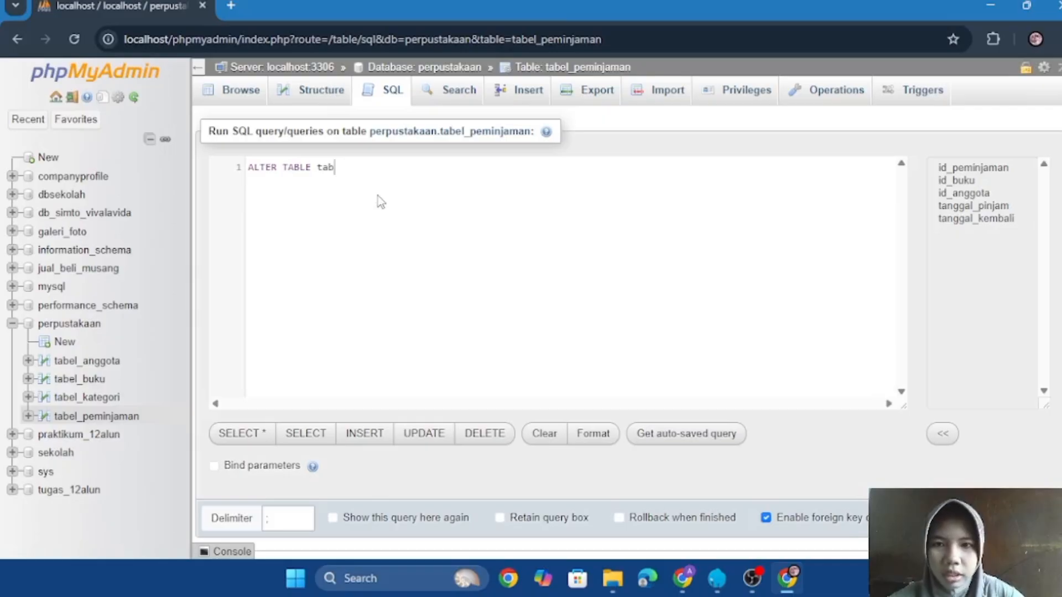
pyautogui.write('el')
pyautogui.press('Return')
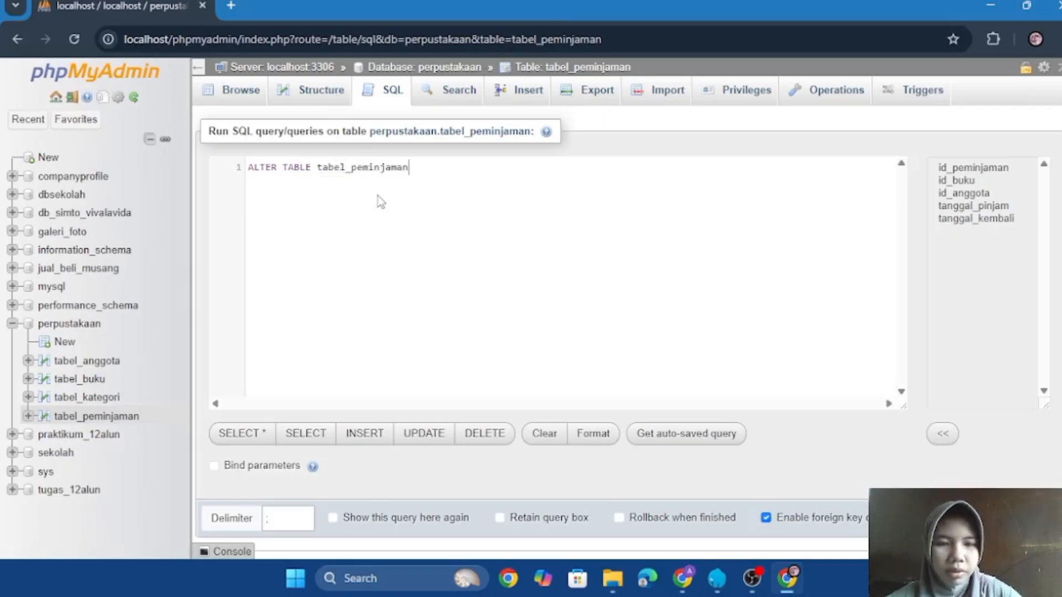
# Complete the ALTER TABLE statement with add index (id_anggota); and run it
pyautogui.write('a')
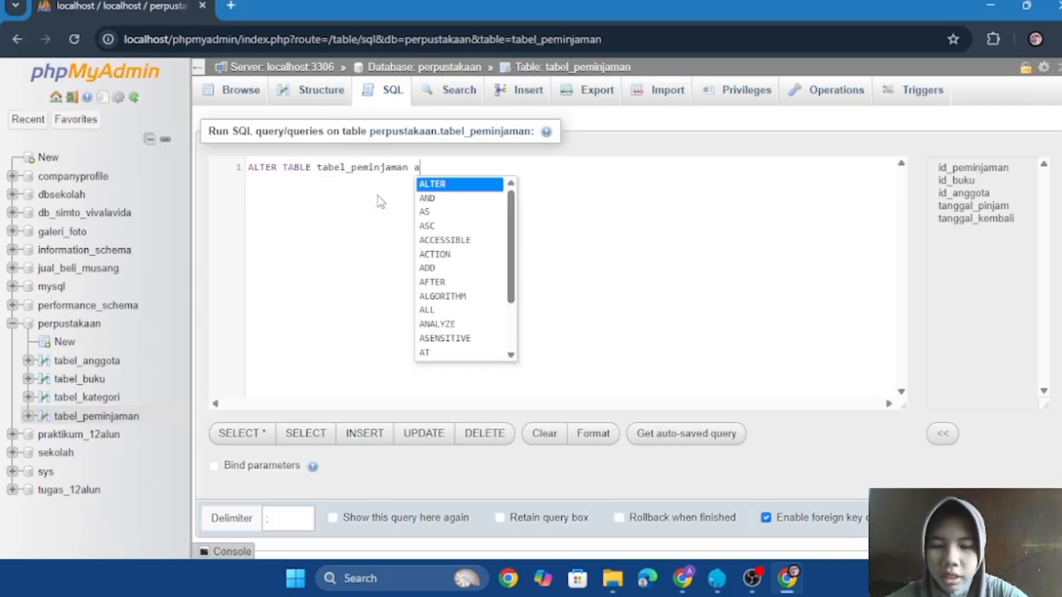
pyautogui.write('dd in')
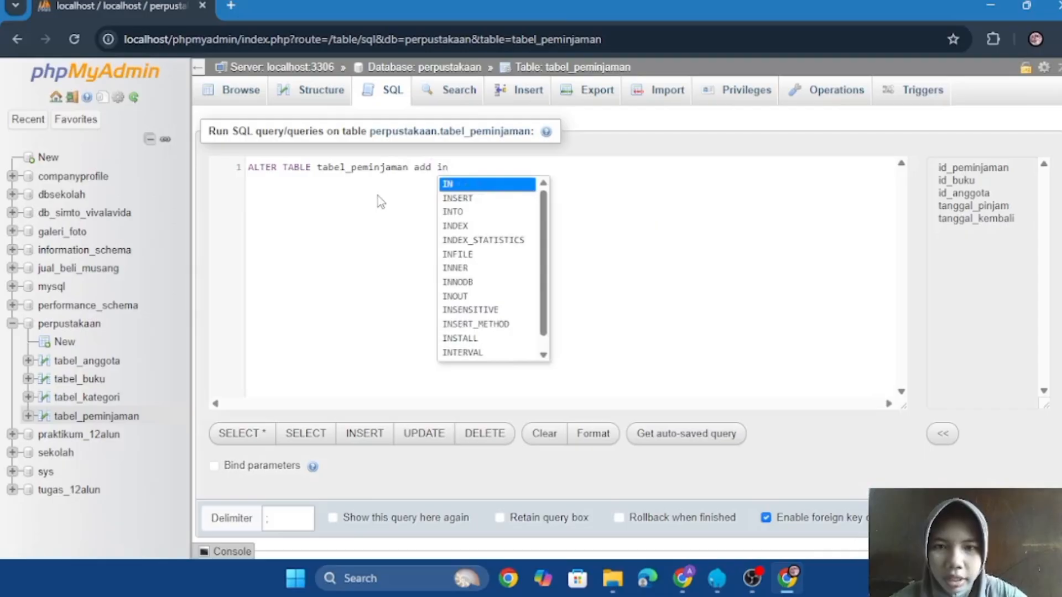
pyautogui.write('dex (')
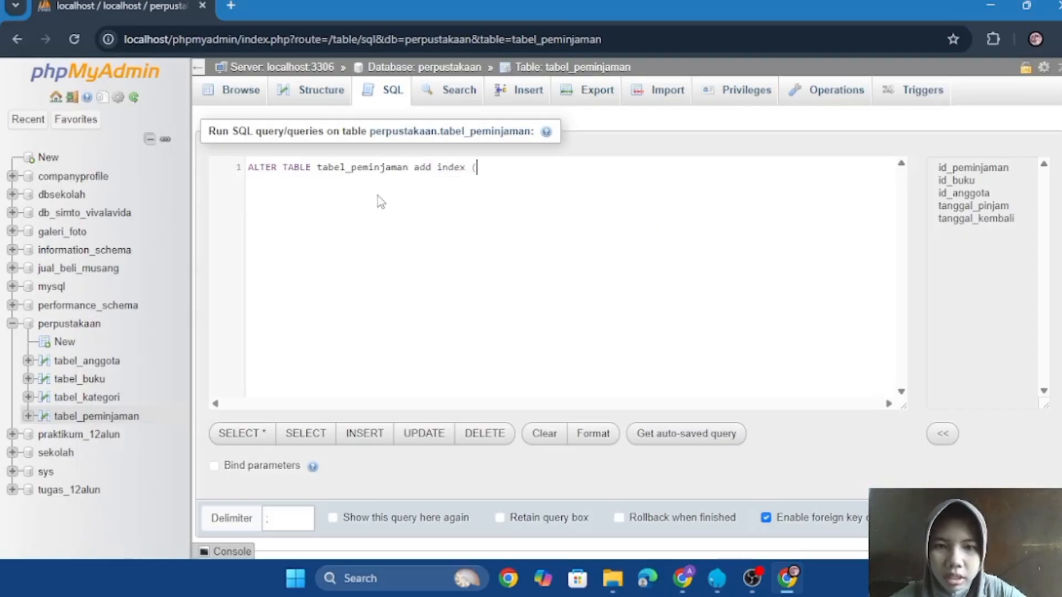
pyautogui.write('id')
pyautogui.press('Down')
pyautogui.press('Down')
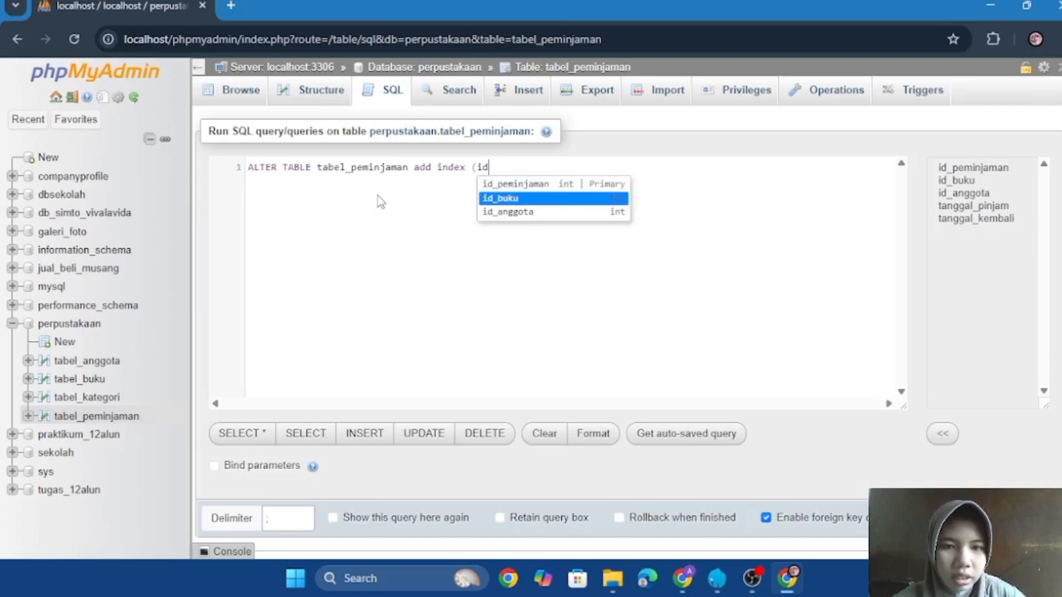
pyautogui.press('Return')
pyautogui.write(');')
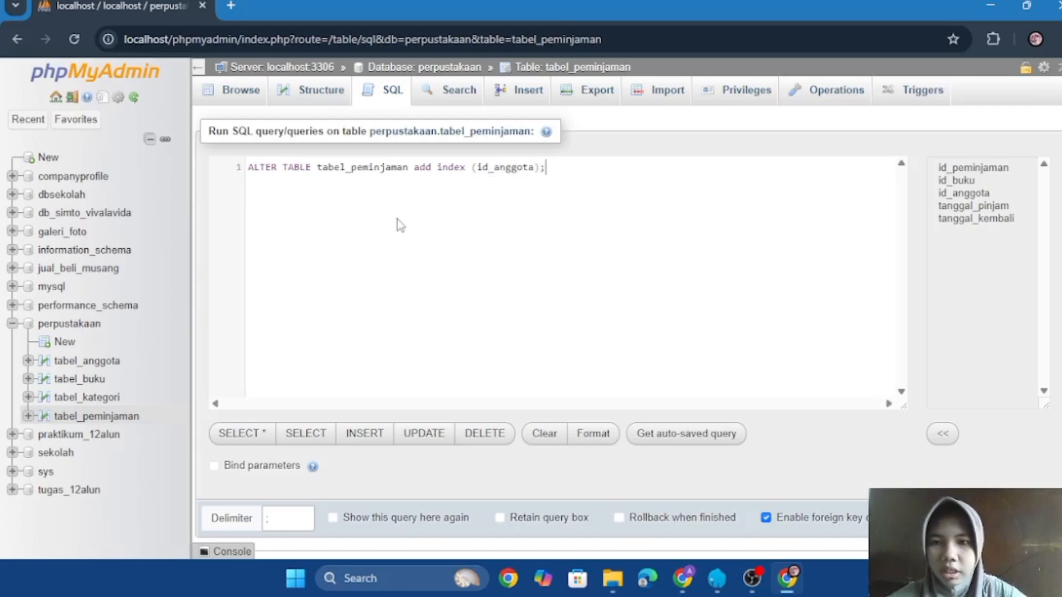
pyautogui.hotkey('ctrl', 'Return')
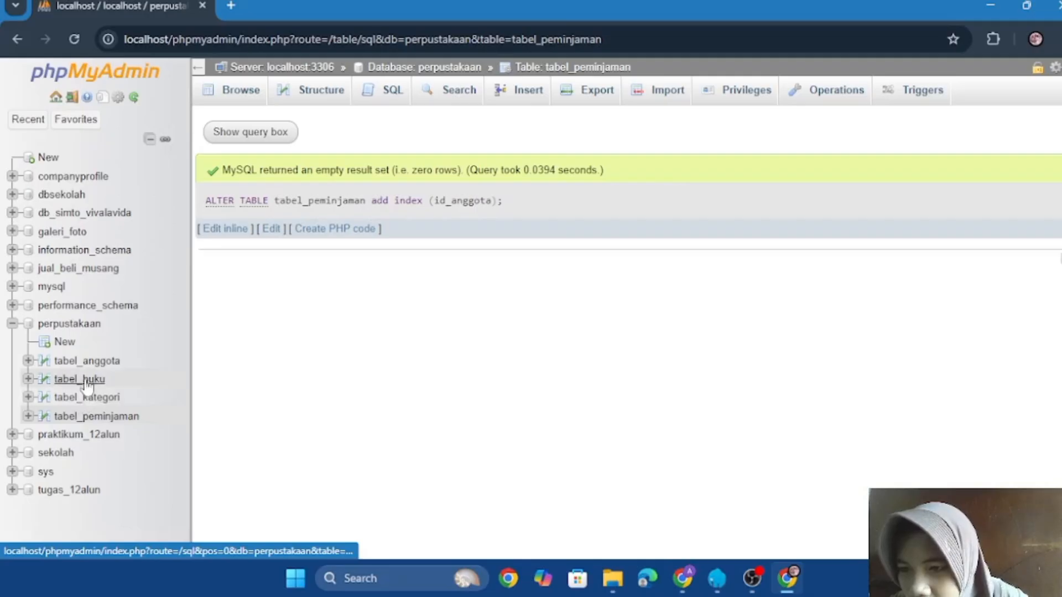
# Open the perpustakaan database's Designer and separate the overlapping tabel_peminjaman, tabel_buku and tabel_anggota tables
pyautogui.click(70, 324)
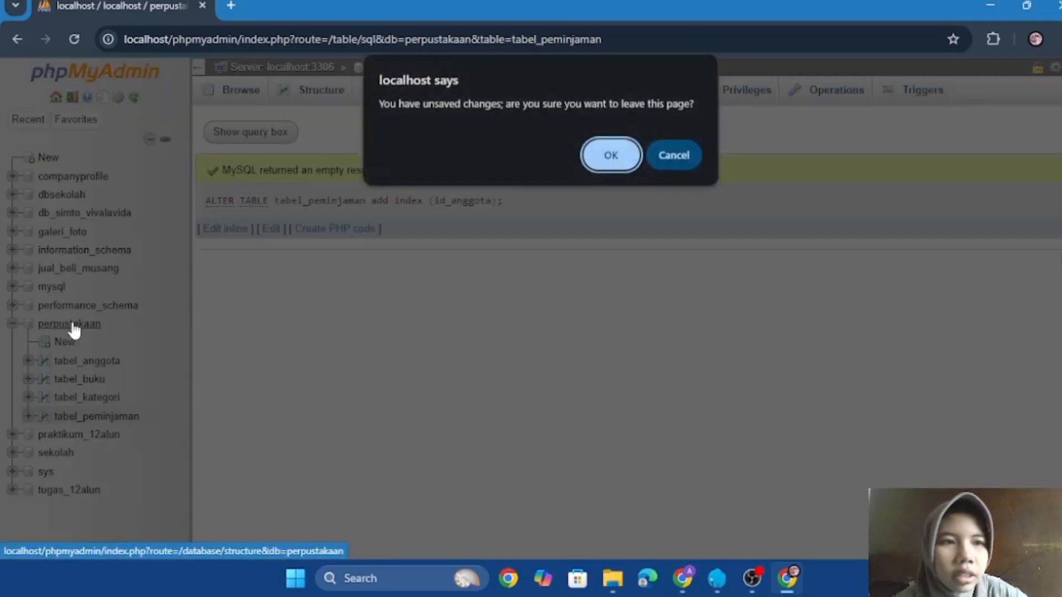
pyautogui.click(608, 168)
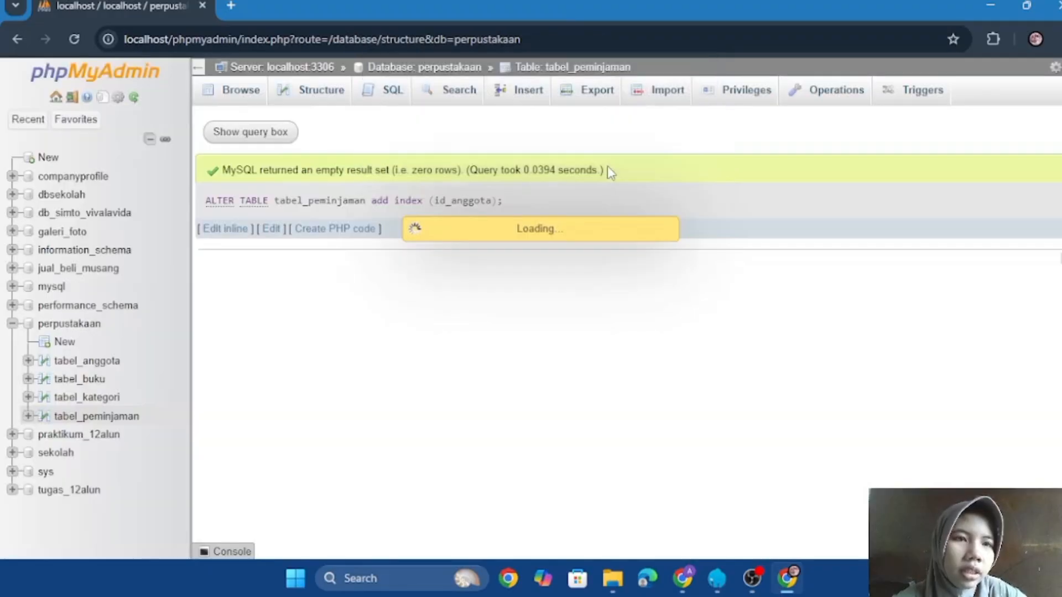
pyautogui.moveTo(1045, 97)
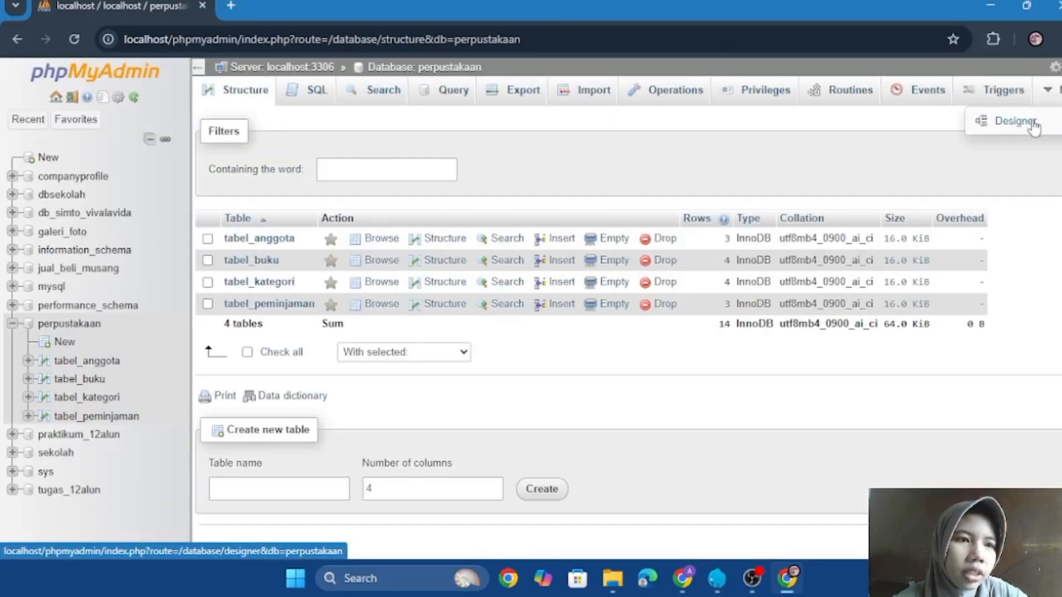
pyautogui.click(1014, 117)
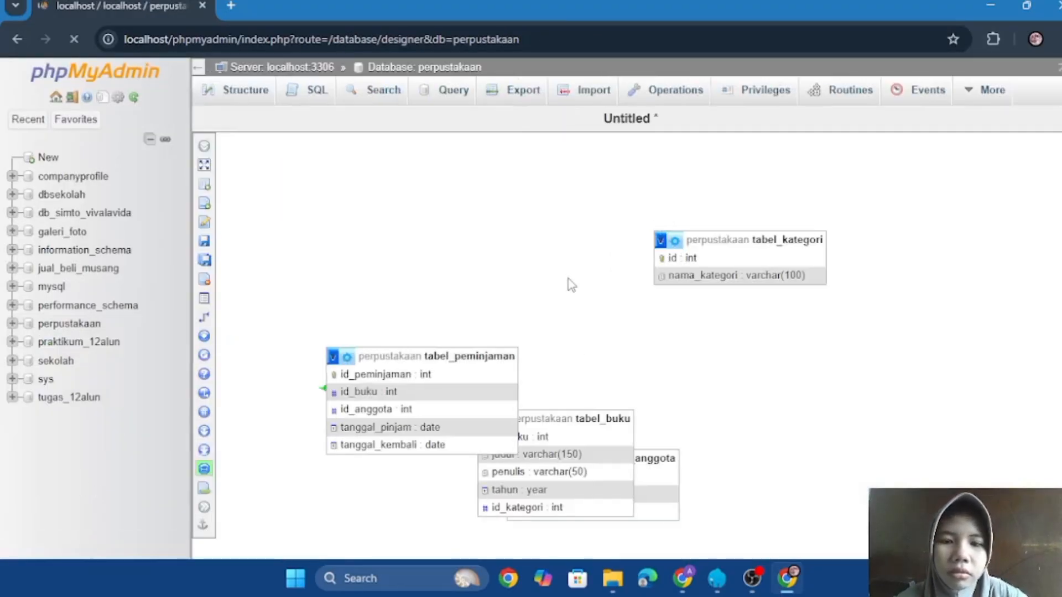
pyautogui.moveTo(385, 344); pyautogui.dragTo(368, 262)
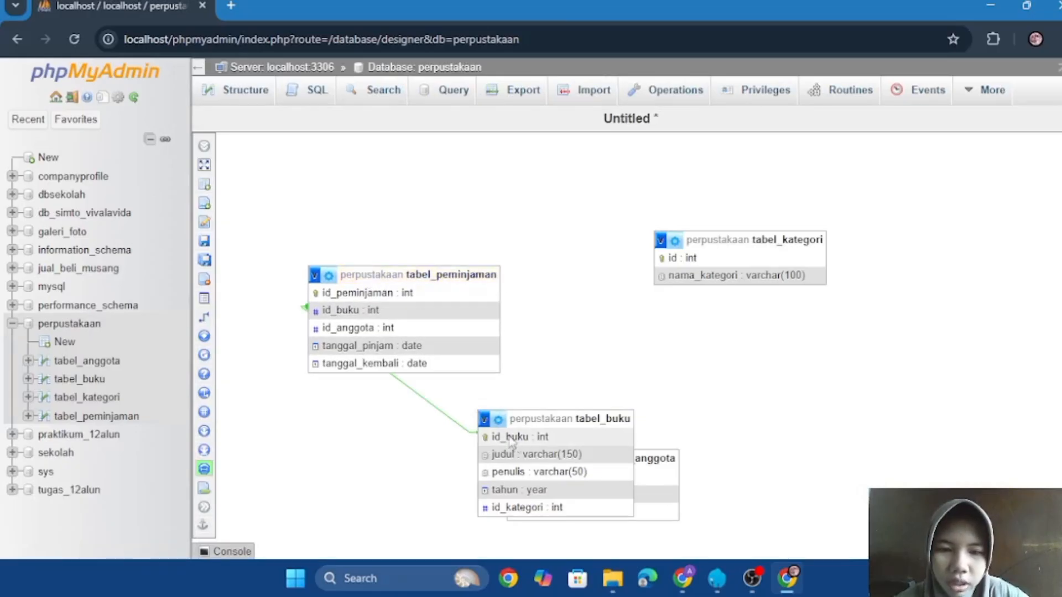
pyautogui.moveTo(549, 415); pyautogui.dragTo(627, 327)
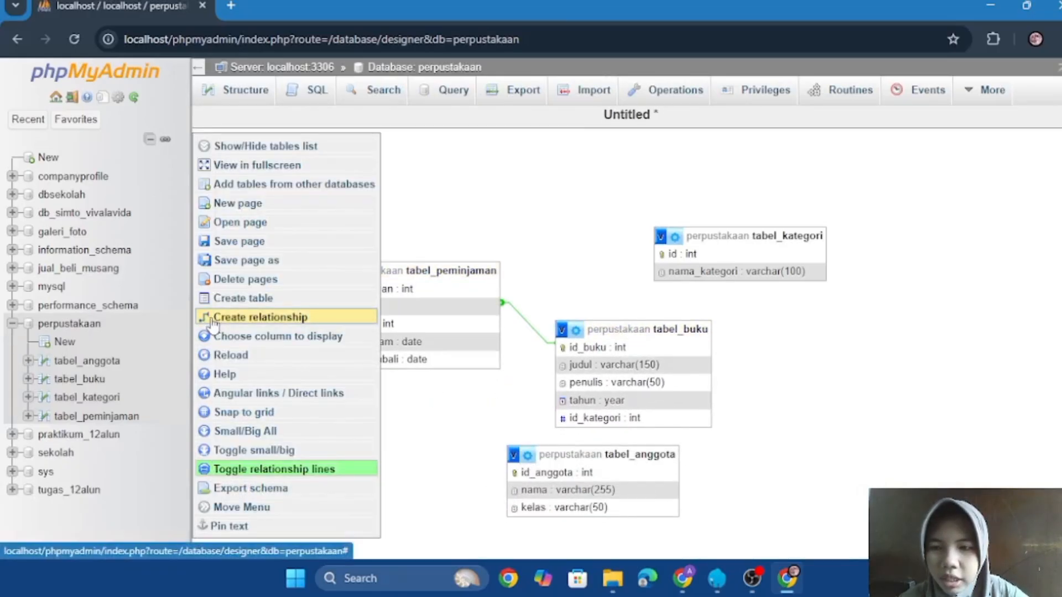
# Create a relationship with tabel_anggota's id_anggota as referenced key and tabel_peminjaman's id_anggota as foreign key, leaving on delete and on update unset
pyautogui.click(231, 319)
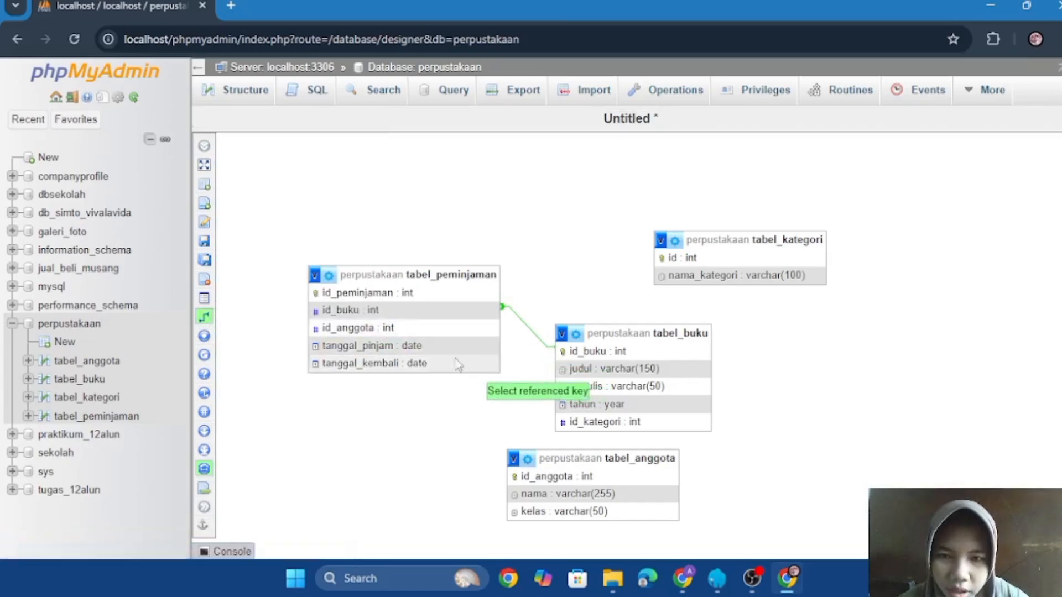
pyautogui.click(534, 479)
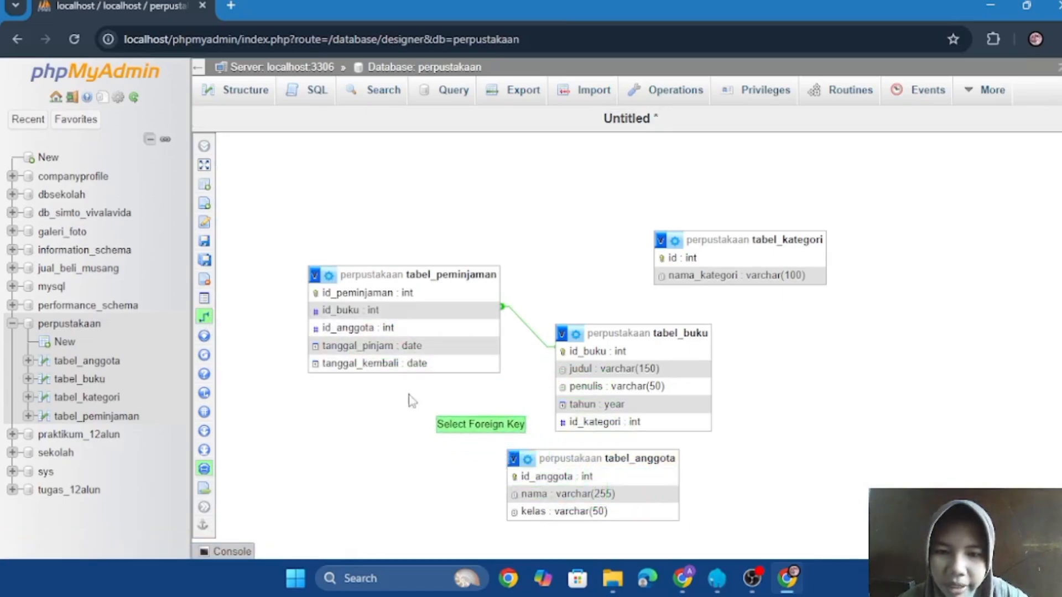
pyautogui.click(315, 333)
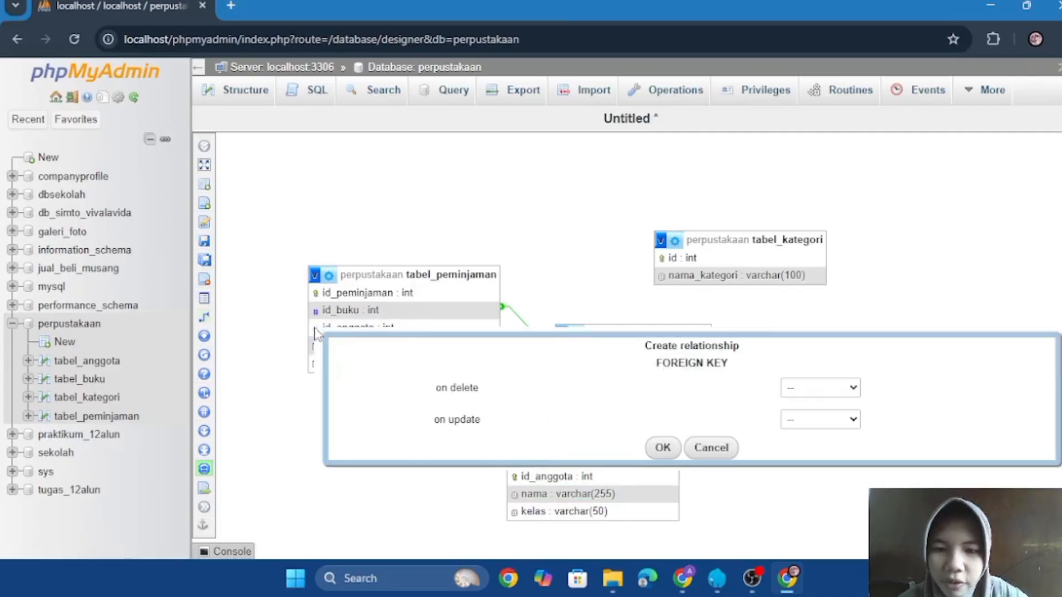
pyautogui.click(662, 447)
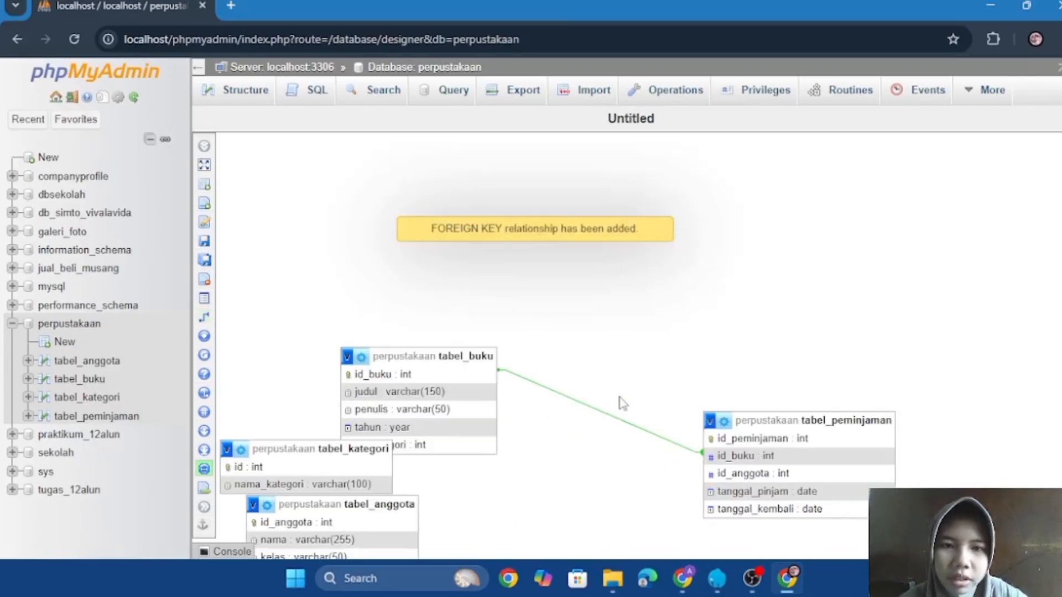
# Reload the Designer and spread out its tables, with tabel_peminjaman above tabel_anggota and tabel_buku below them
pyautogui.moveTo(408, 308); pyautogui.dragTo(690, 216)
pyautogui.moveTo(260, 399); pyautogui.dragTo(391, 324)
pyautogui.moveTo(325, 454); pyautogui.dragTo(496, 461)
pyautogui.click(76, 39)
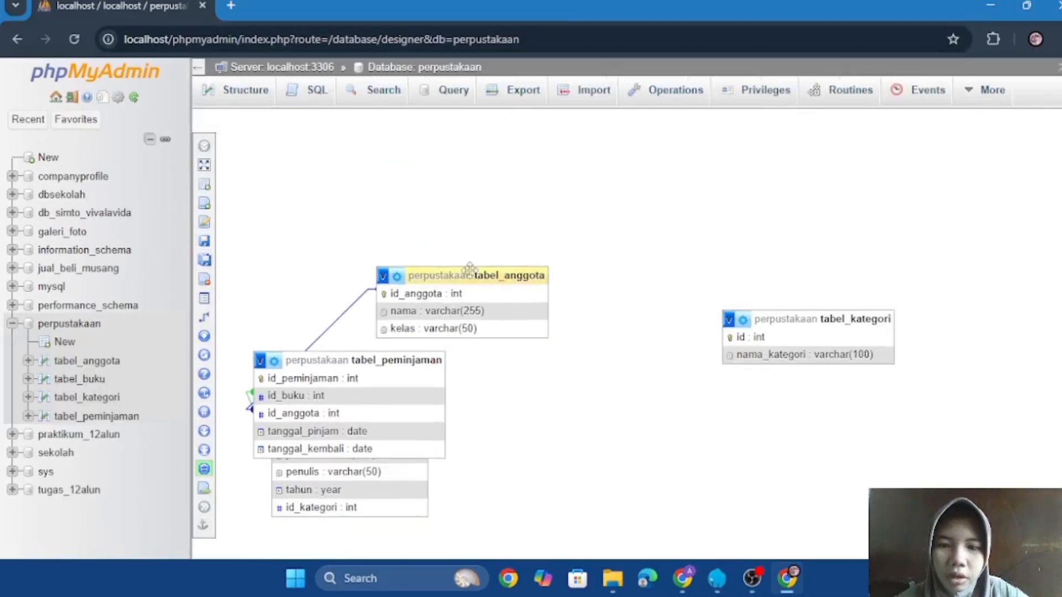
pyautogui.moveTo(343, 385); pyautogui.dragTo(598, 190)
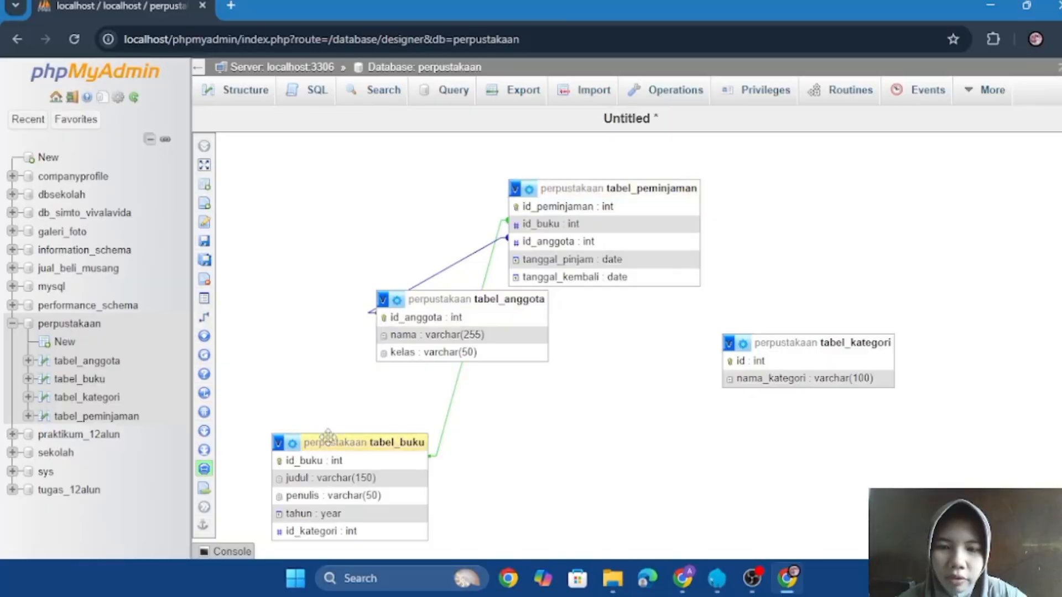
pyautogui.moveTo(329, 440); pyautogui.dragTo(577, 410)
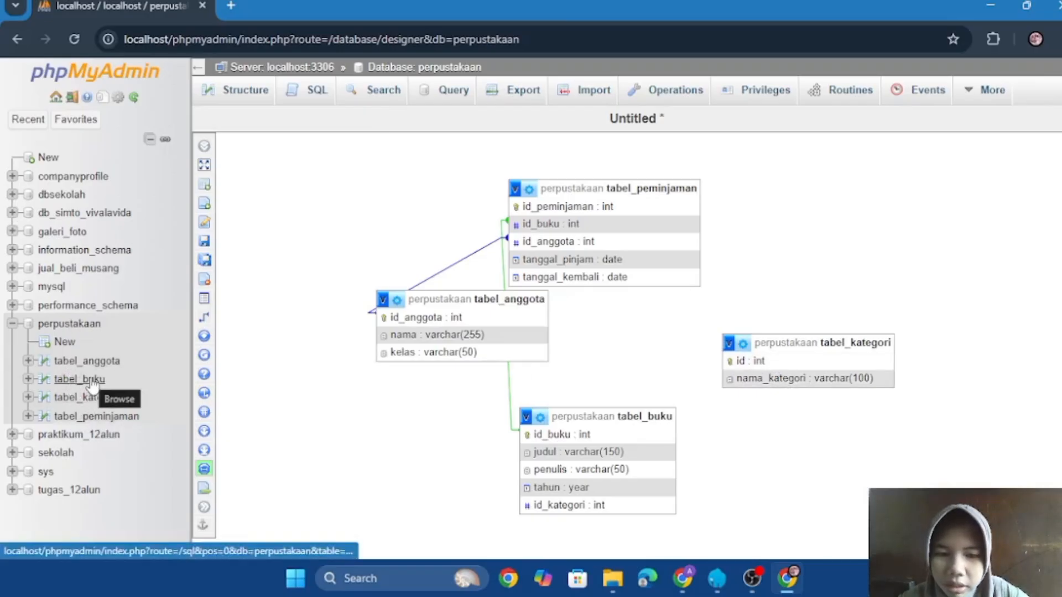
# Replace tabel_buku's default SQL query with the beginning of a new statement, ALTER table tabel_buku
pyautogui.click(93, 380)
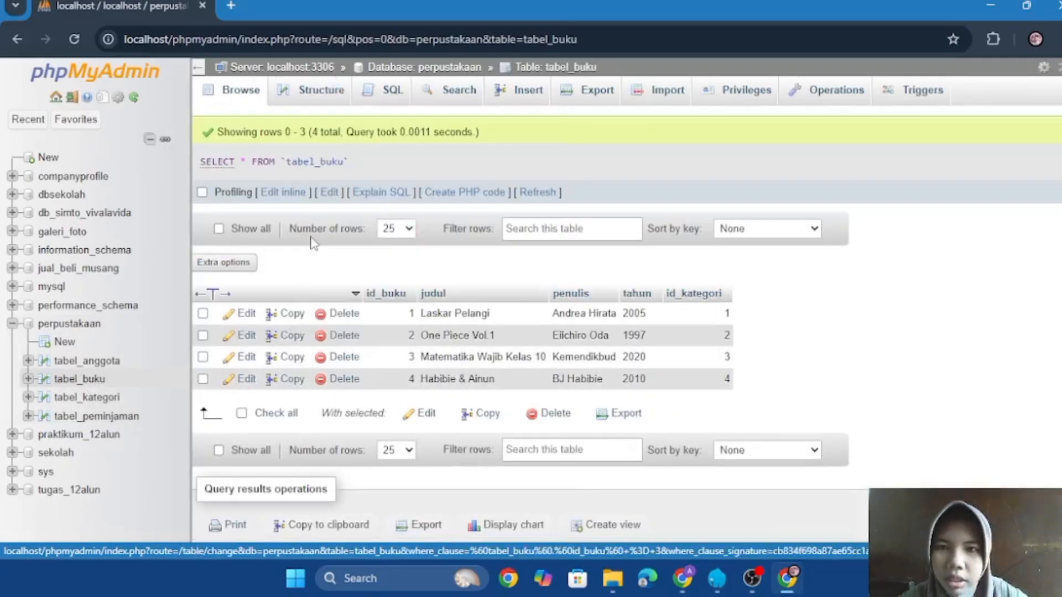
pyautogui.click(392, 91)
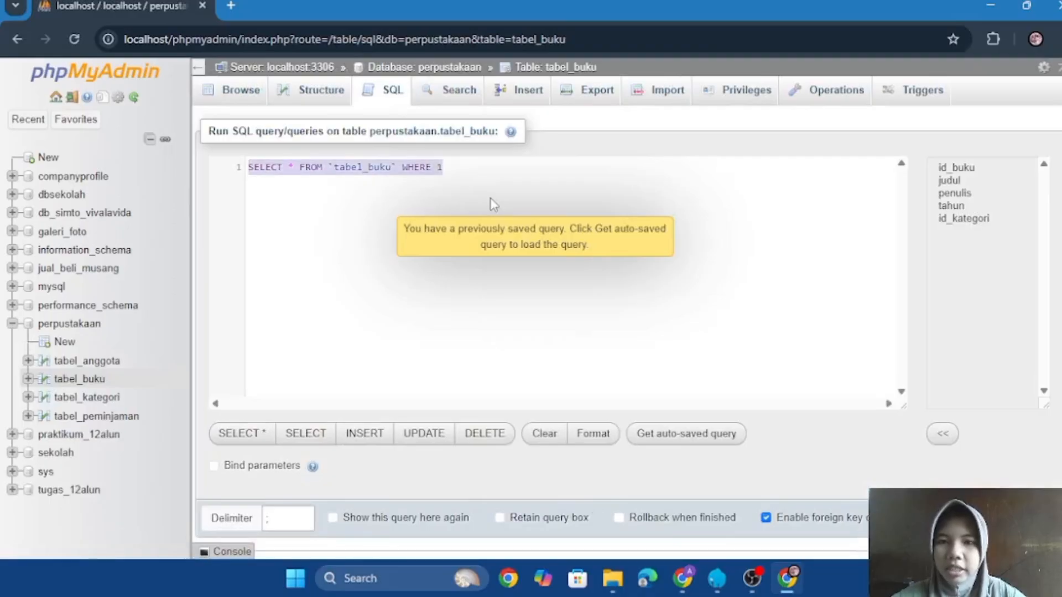
pyautogui.write('ALTER')
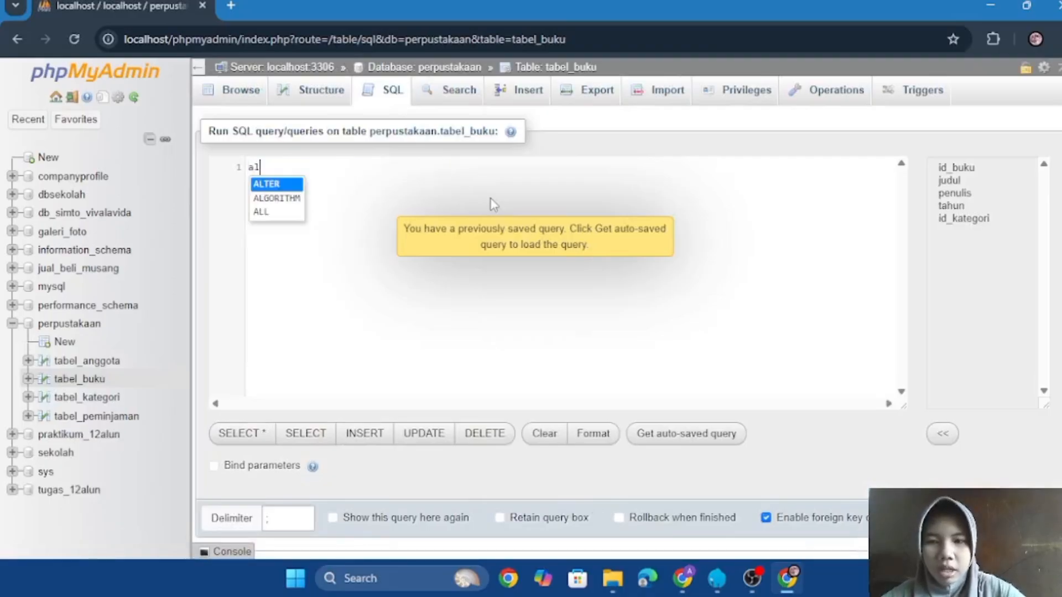
pyautogui.write(' tab')
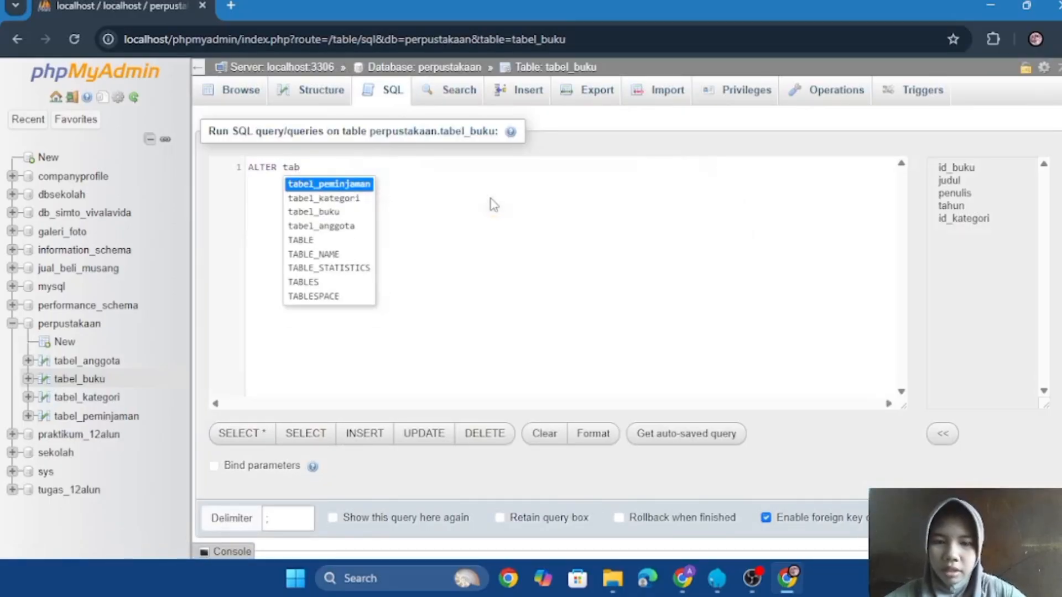
pyautogui.write('le ')
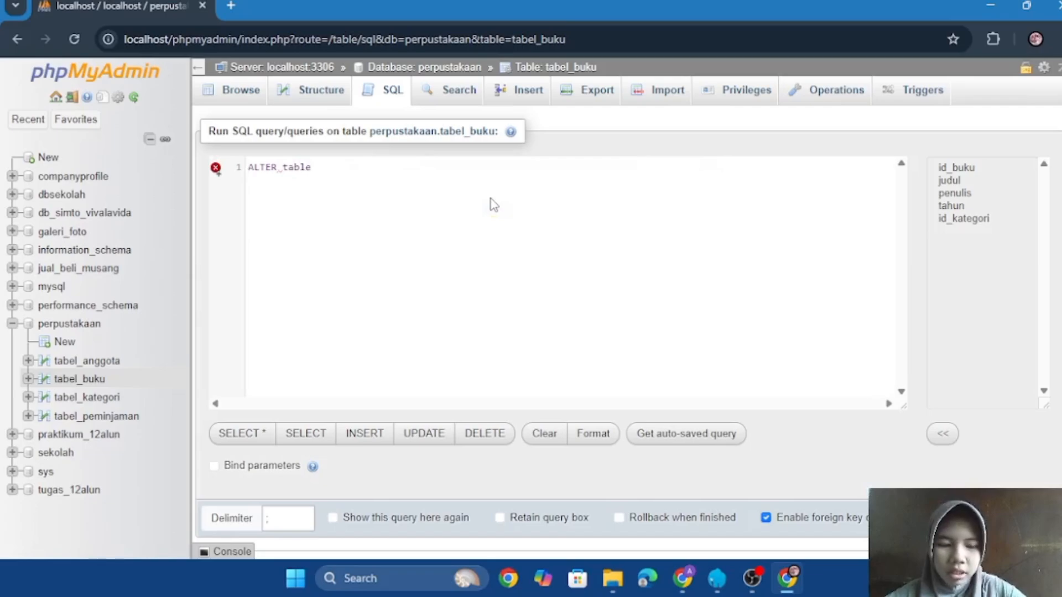
pyautogui.write('tab')
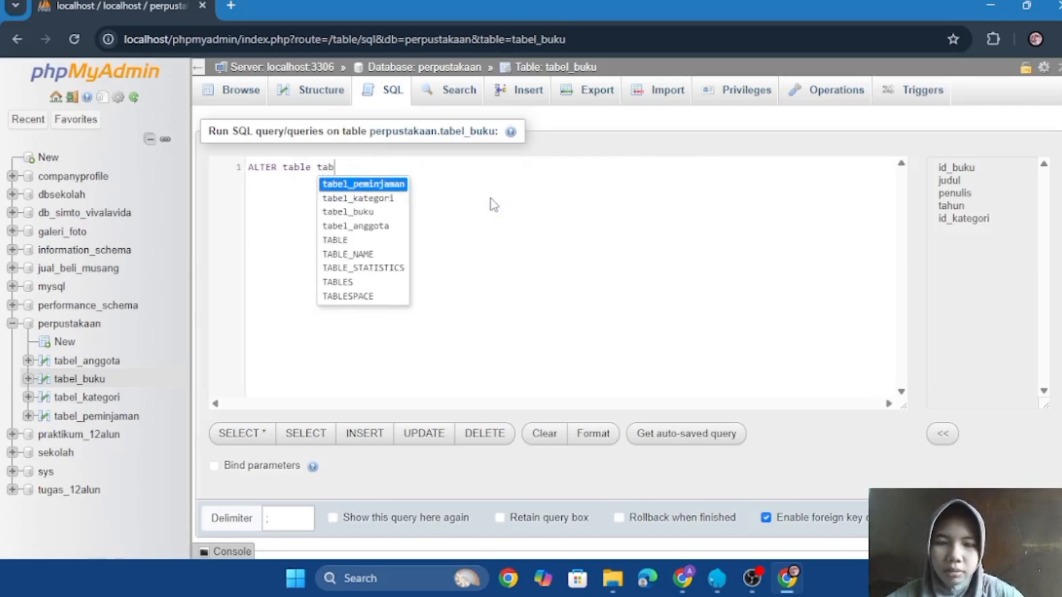
pyautogui.press('Down')
pyautogui.press('Down')
pyautogui.press('Return')
# Complete the tabel_buku statement with add index (id_kategori); and run it
pyautogui.write('ad')
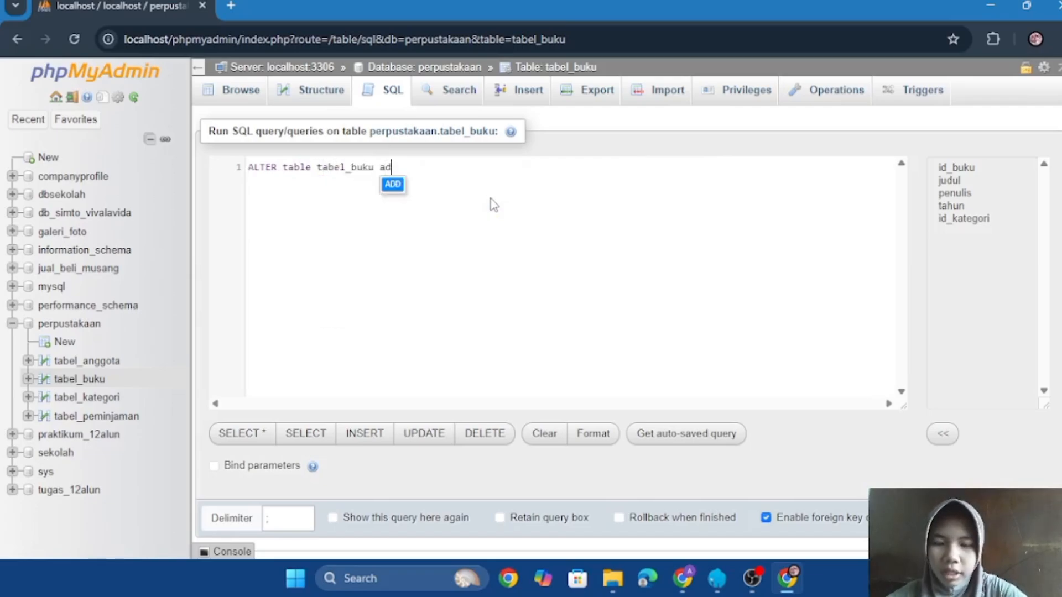
pyautogui.write('d ind')
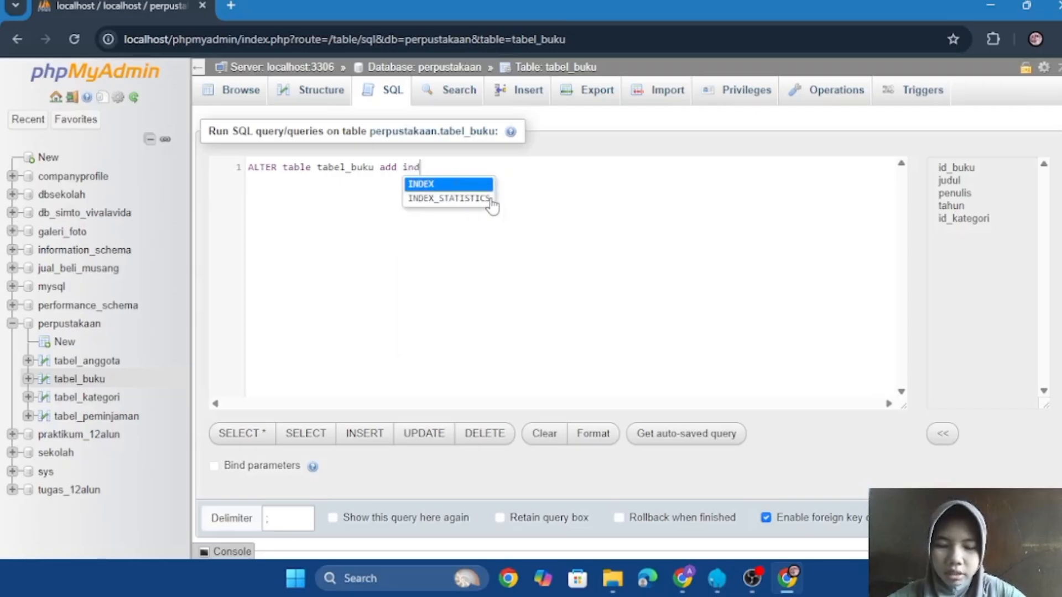
pyautogui.write('ex ')
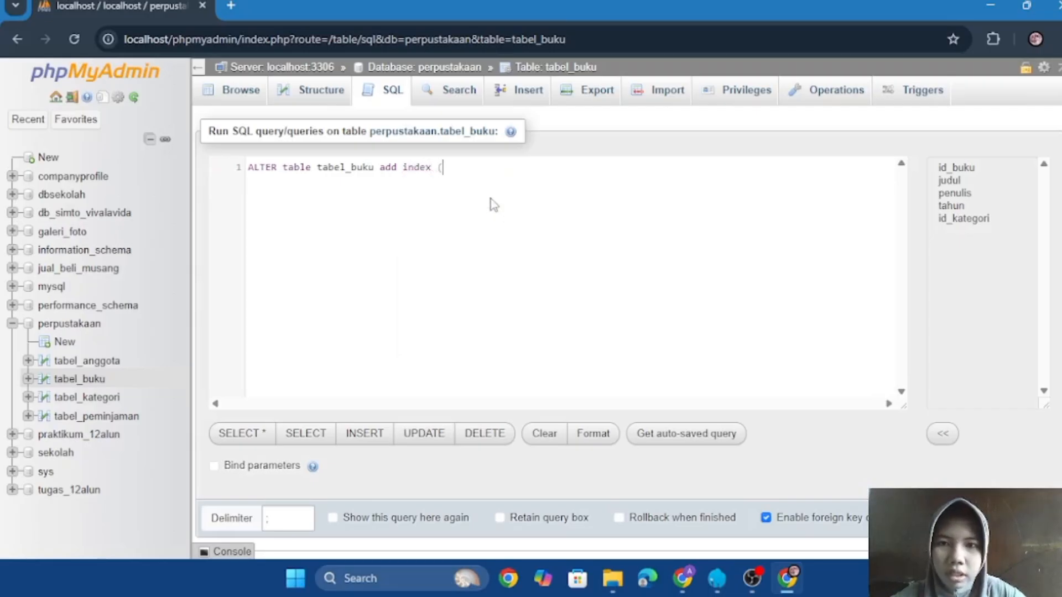
pyautogui.write('(i')
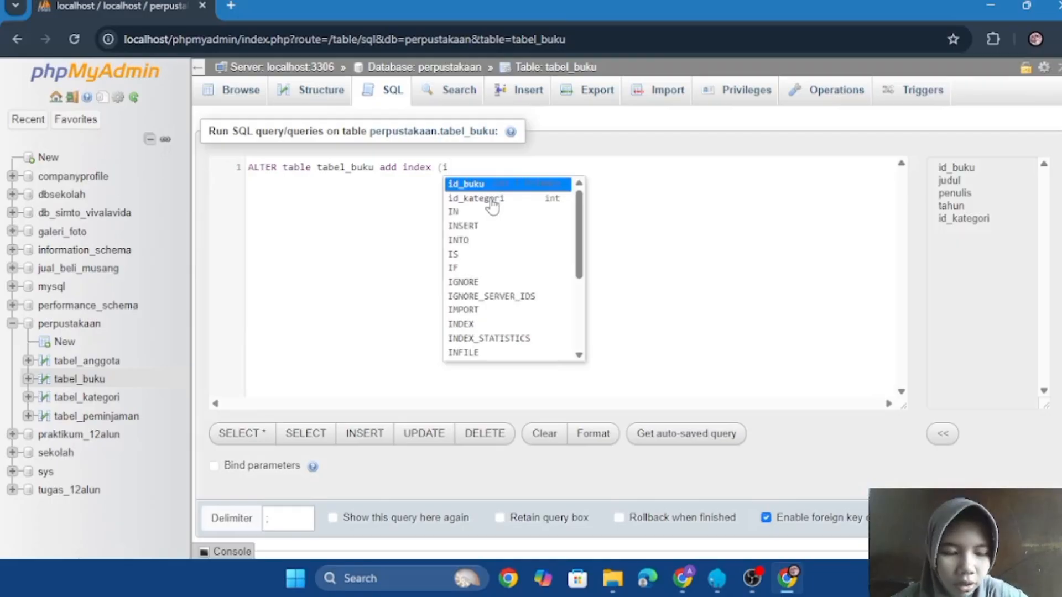
pyautogui.click(492, 199)
pyautogui.click(492, 200)
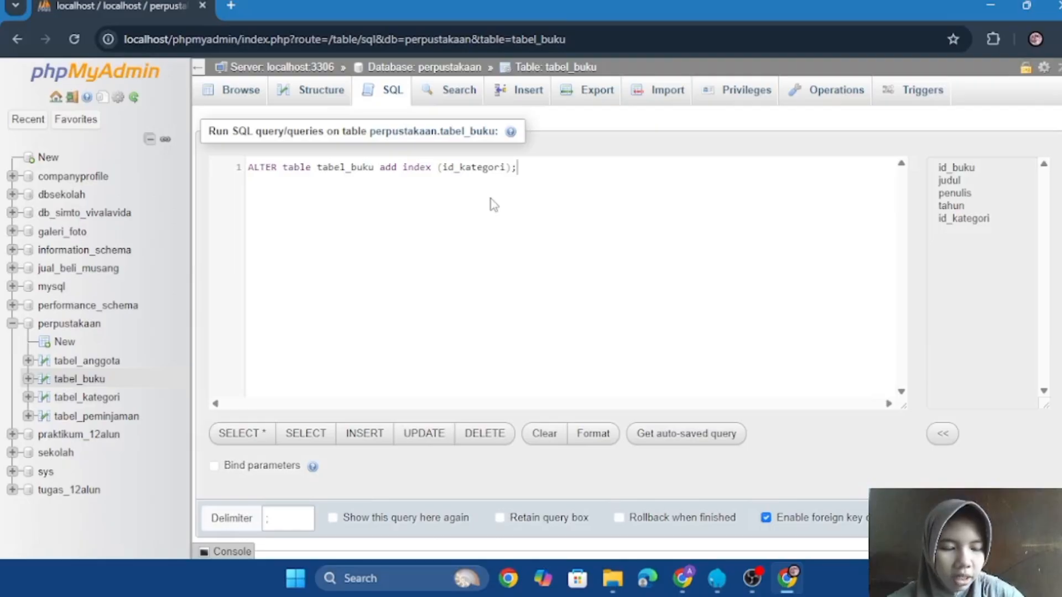
pyautogui.hotkey('ctrl', 'Return')
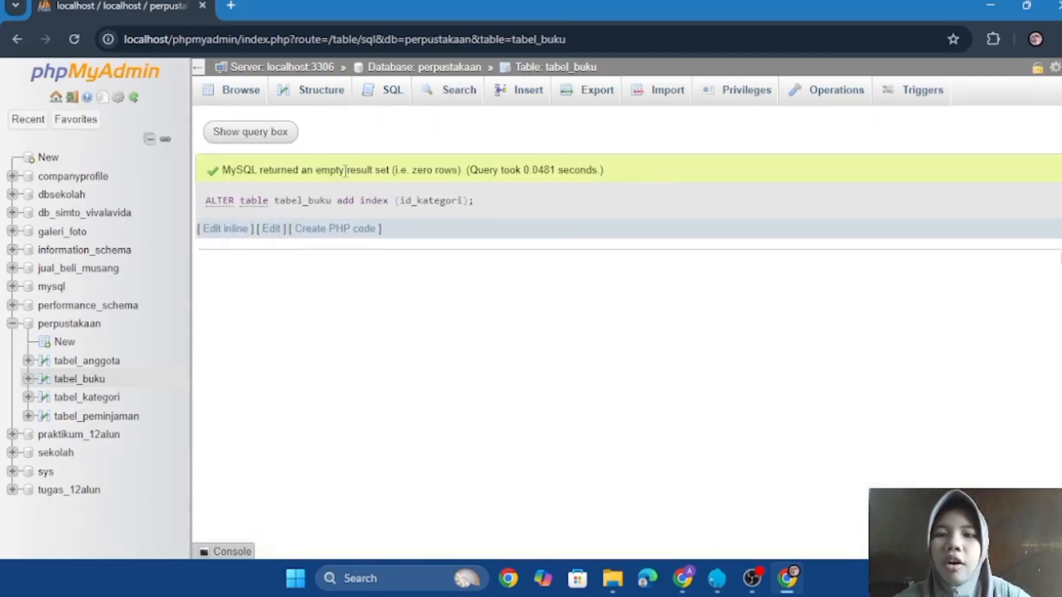
# Return to the perpustakaan Designer and move tabel_peminjaman off tabel_anggota, level with tabel_buku
pyautogui.click(71, 324)
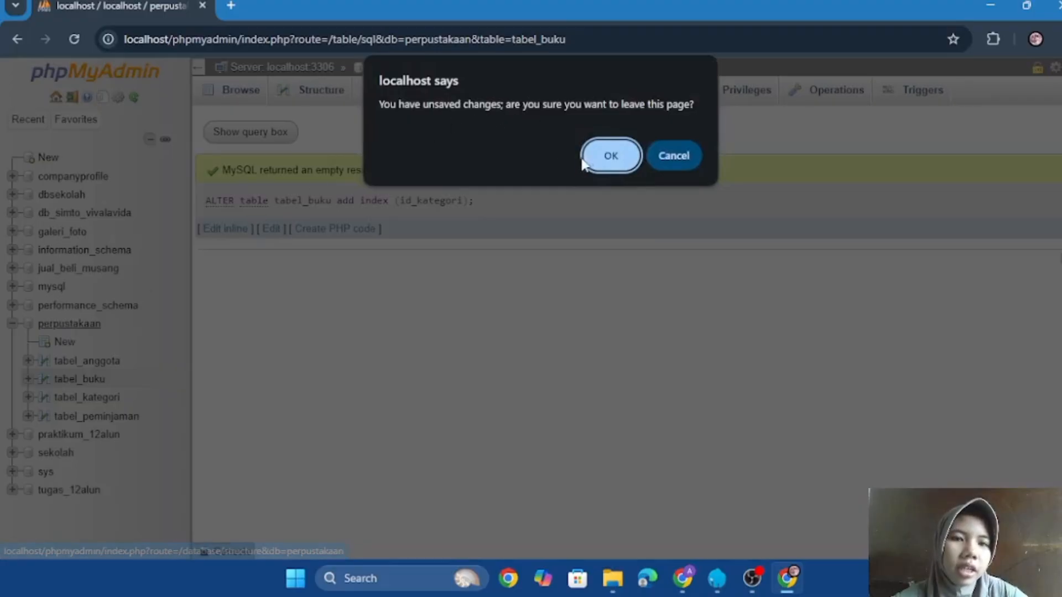
pyautogui.click(597, 155)
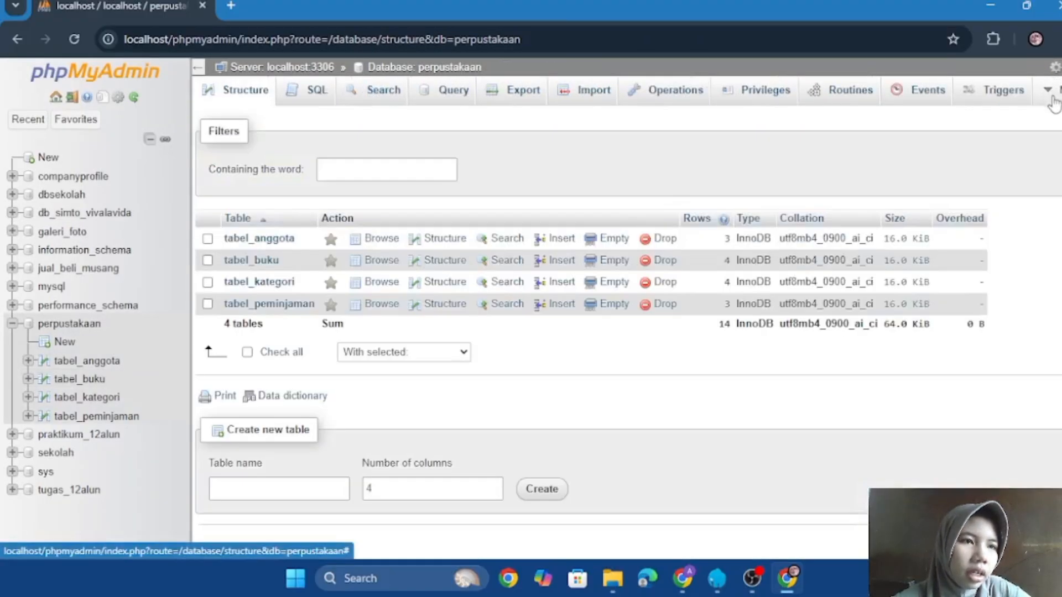
pyautogui.moveTo(1048, 91)
pyautogui.click(1020, 121)
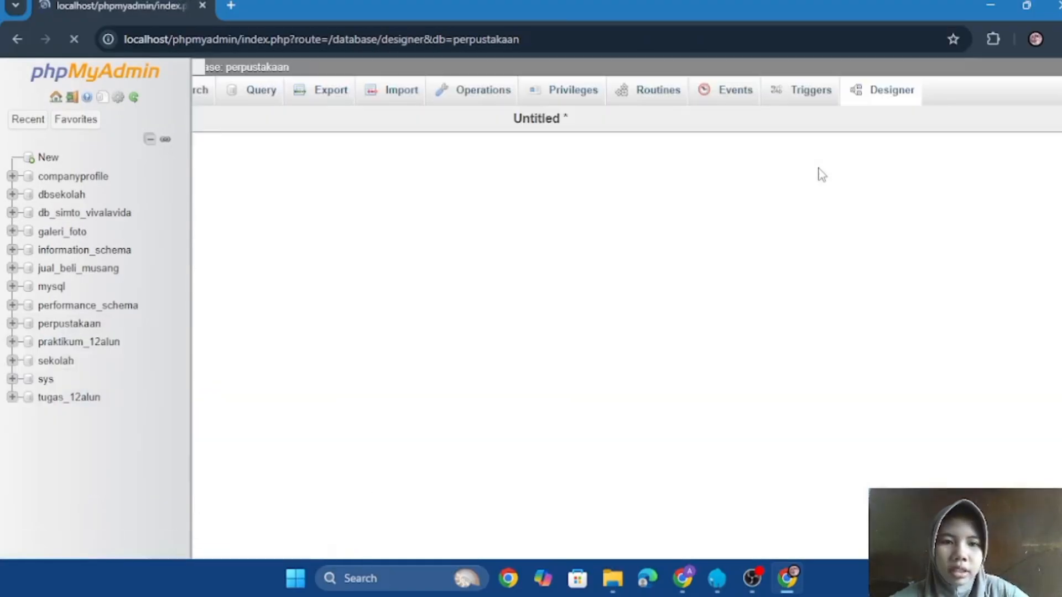
pyautogui.scroll(-1, 652, 233)
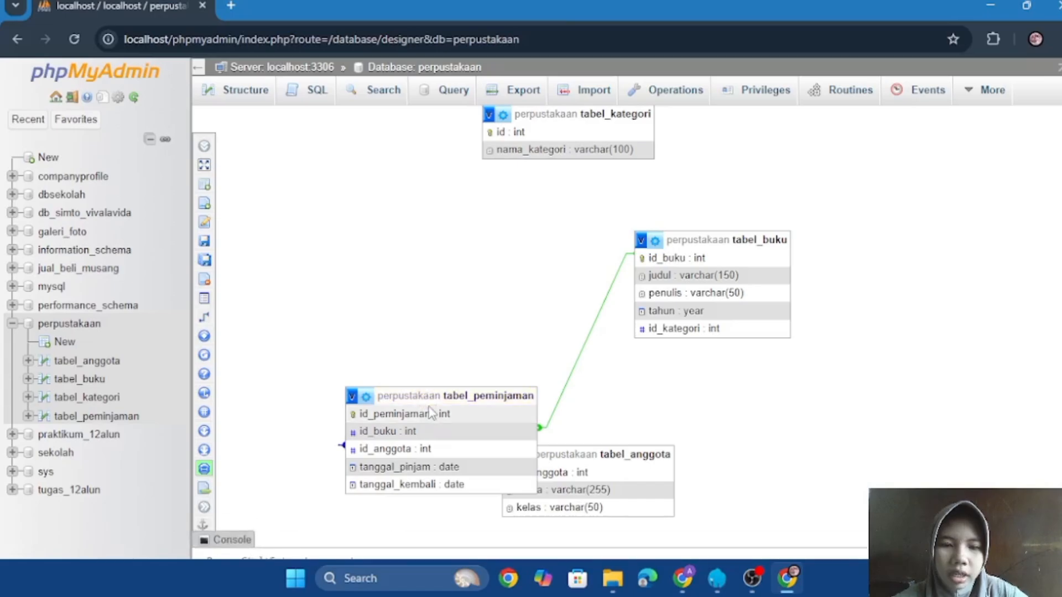
pyautogui.moveTo(433, 389); pyautogui.dragTo(414, 341)
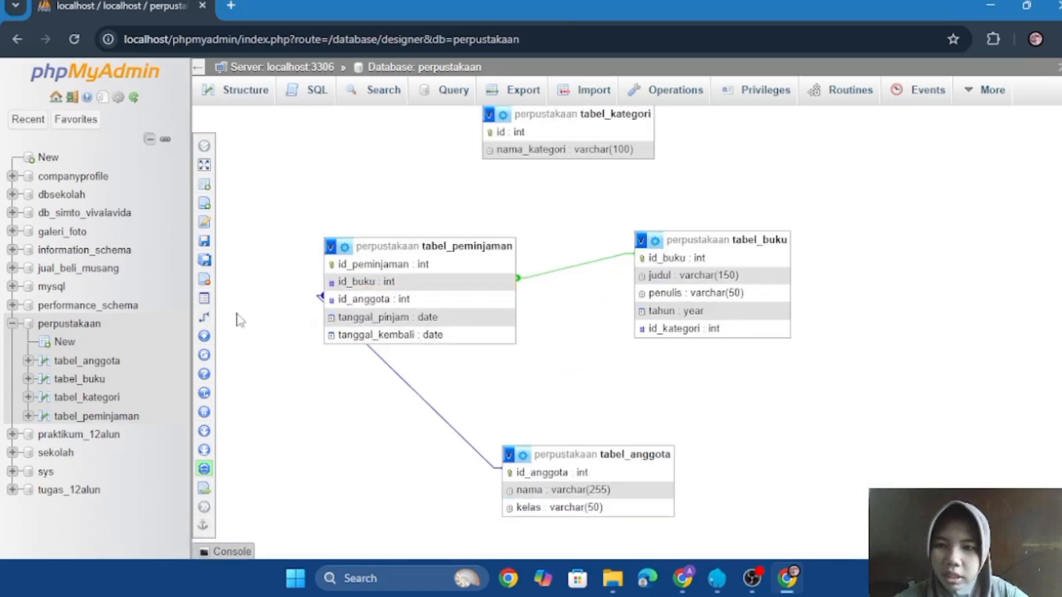
# Create a relationship with tabel_kategori's id as referenced key and tabel_buku's id_kategori as foreign key, leaving on delete and on update unset
pyautogui.click(219, 319)
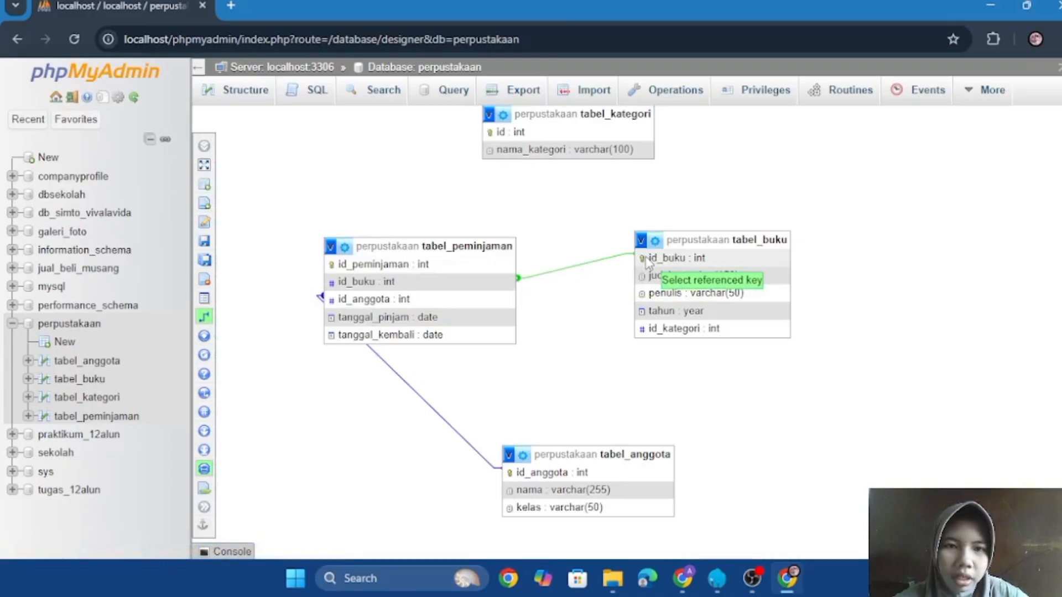
pyautogui.click(500, 136)
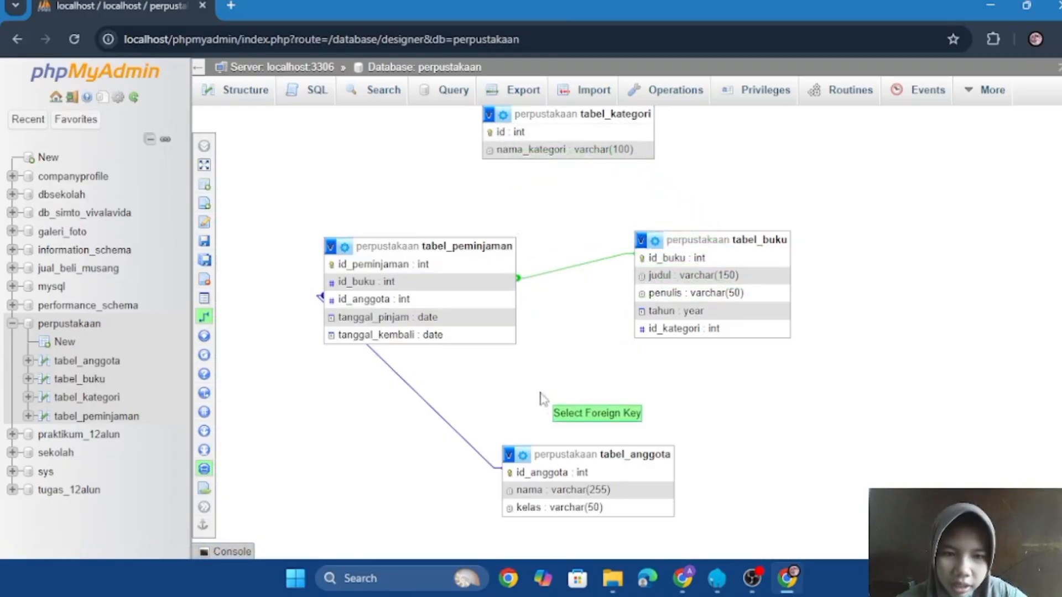
pyautogui.click(654, 330)
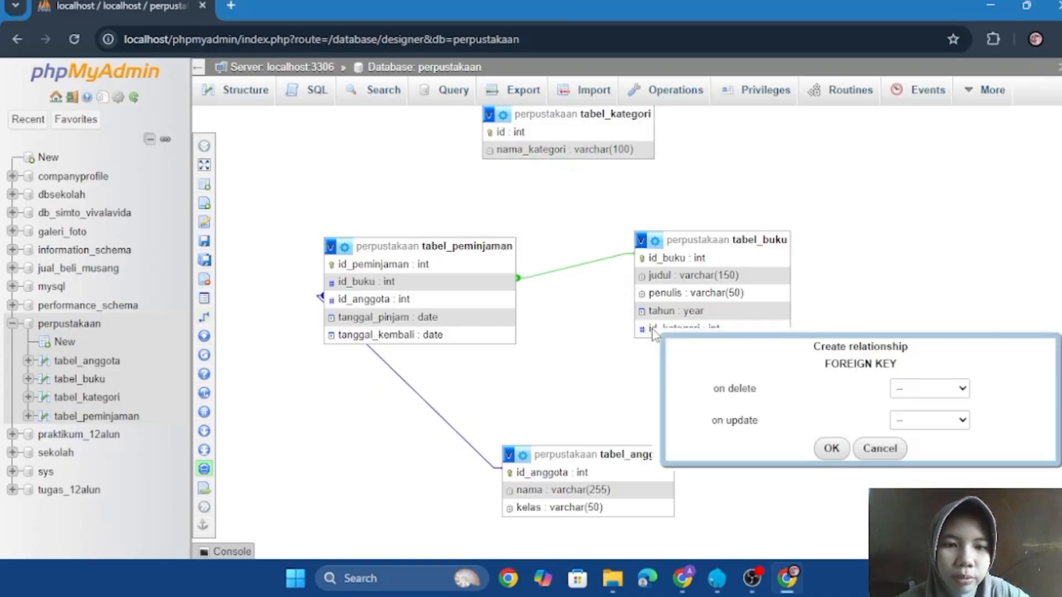
pyautogui.click(829, 448)
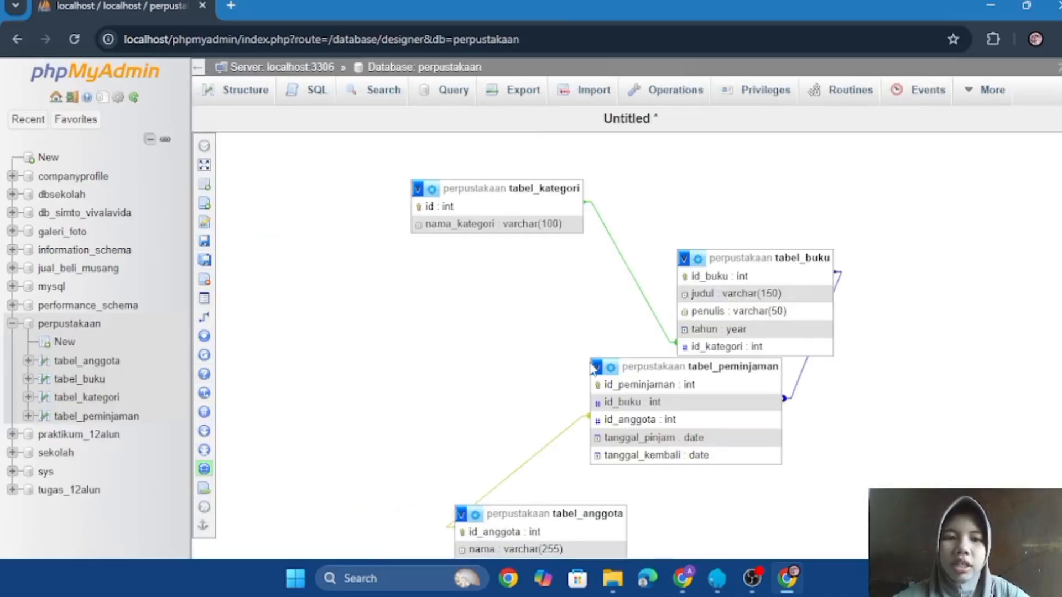
# Arrange the Designer tables with tabel_kategori above, tabel_anggota below, and tabel_peminjaman and tabel_buku on opposite sides between them
pyautogui.moveTo(654, 325); pyautogui.dragTo(385, 275)
pyautogui.moveTo(532, 509); pyautogui.dragTo(616, 409)
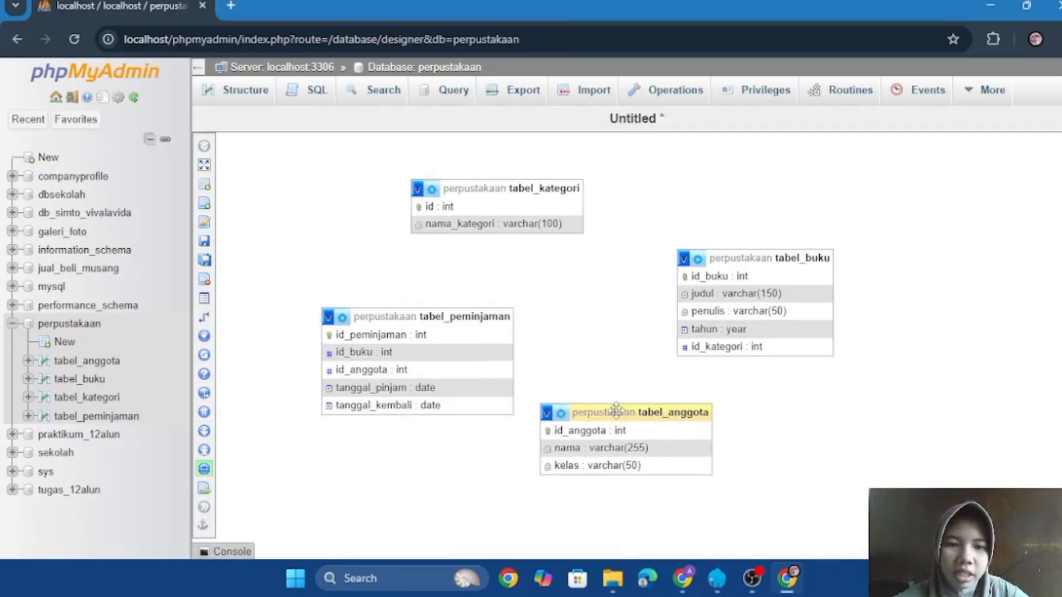
pyautogui.moveTo(507, 184); pyautogui.dragTo(575, 189)
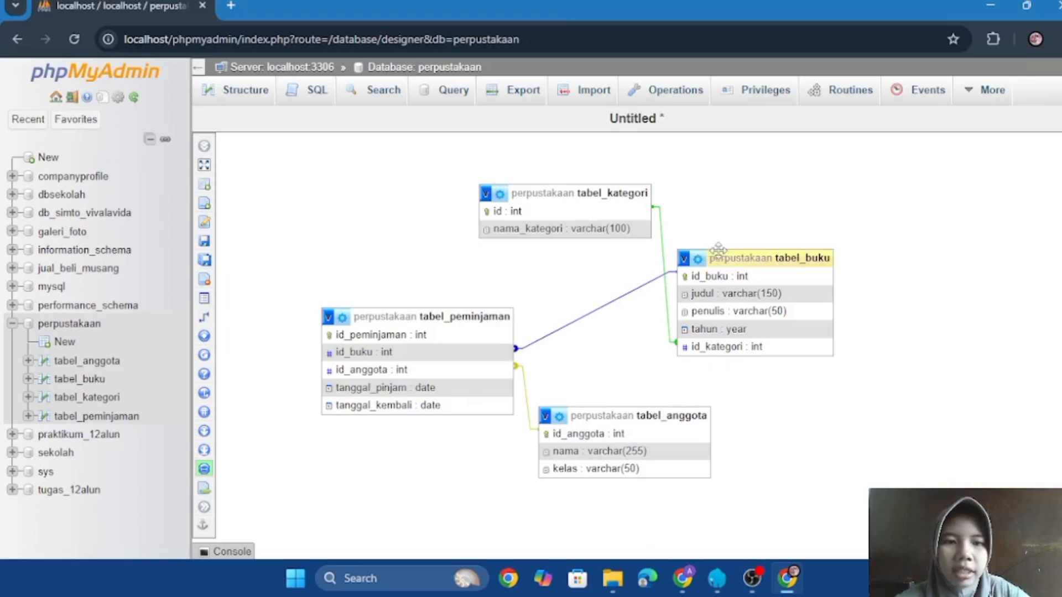
pyautogui.moveTo(700, 252); pyautogui.dragTo(728, 257)
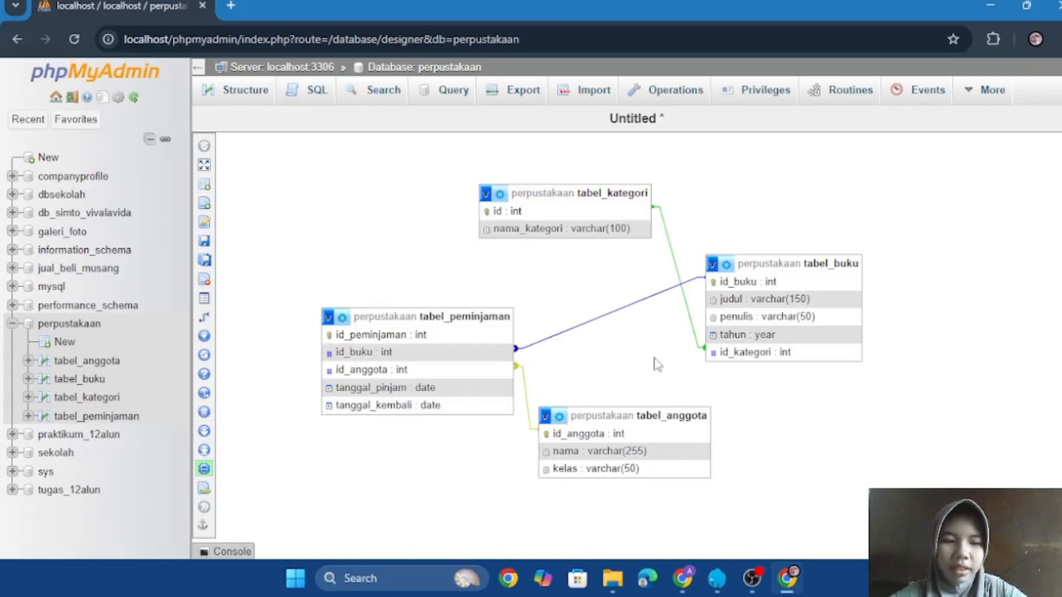
pyautogui.moveTo(757, 576)
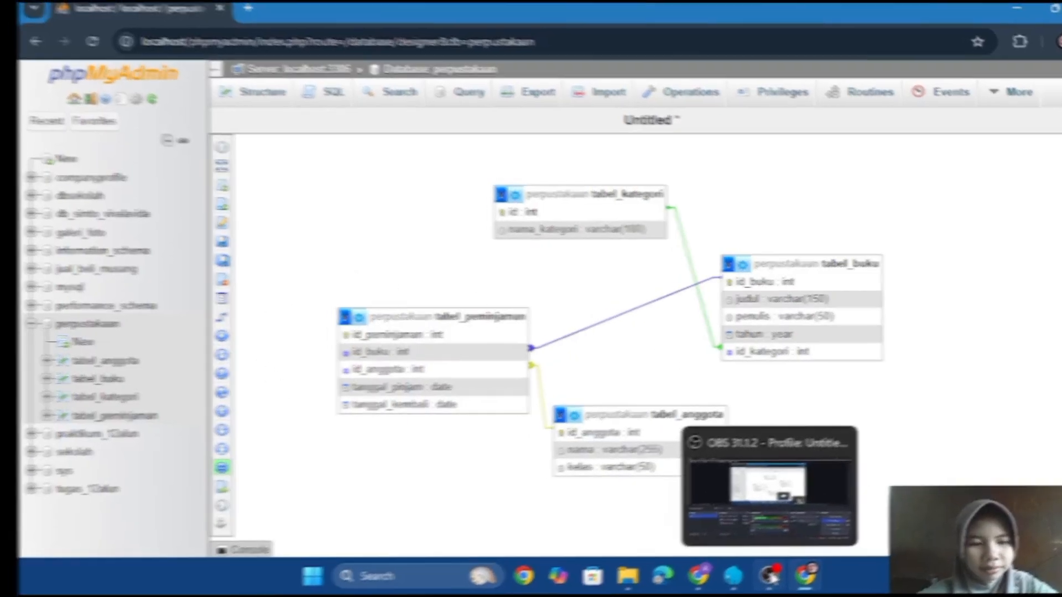